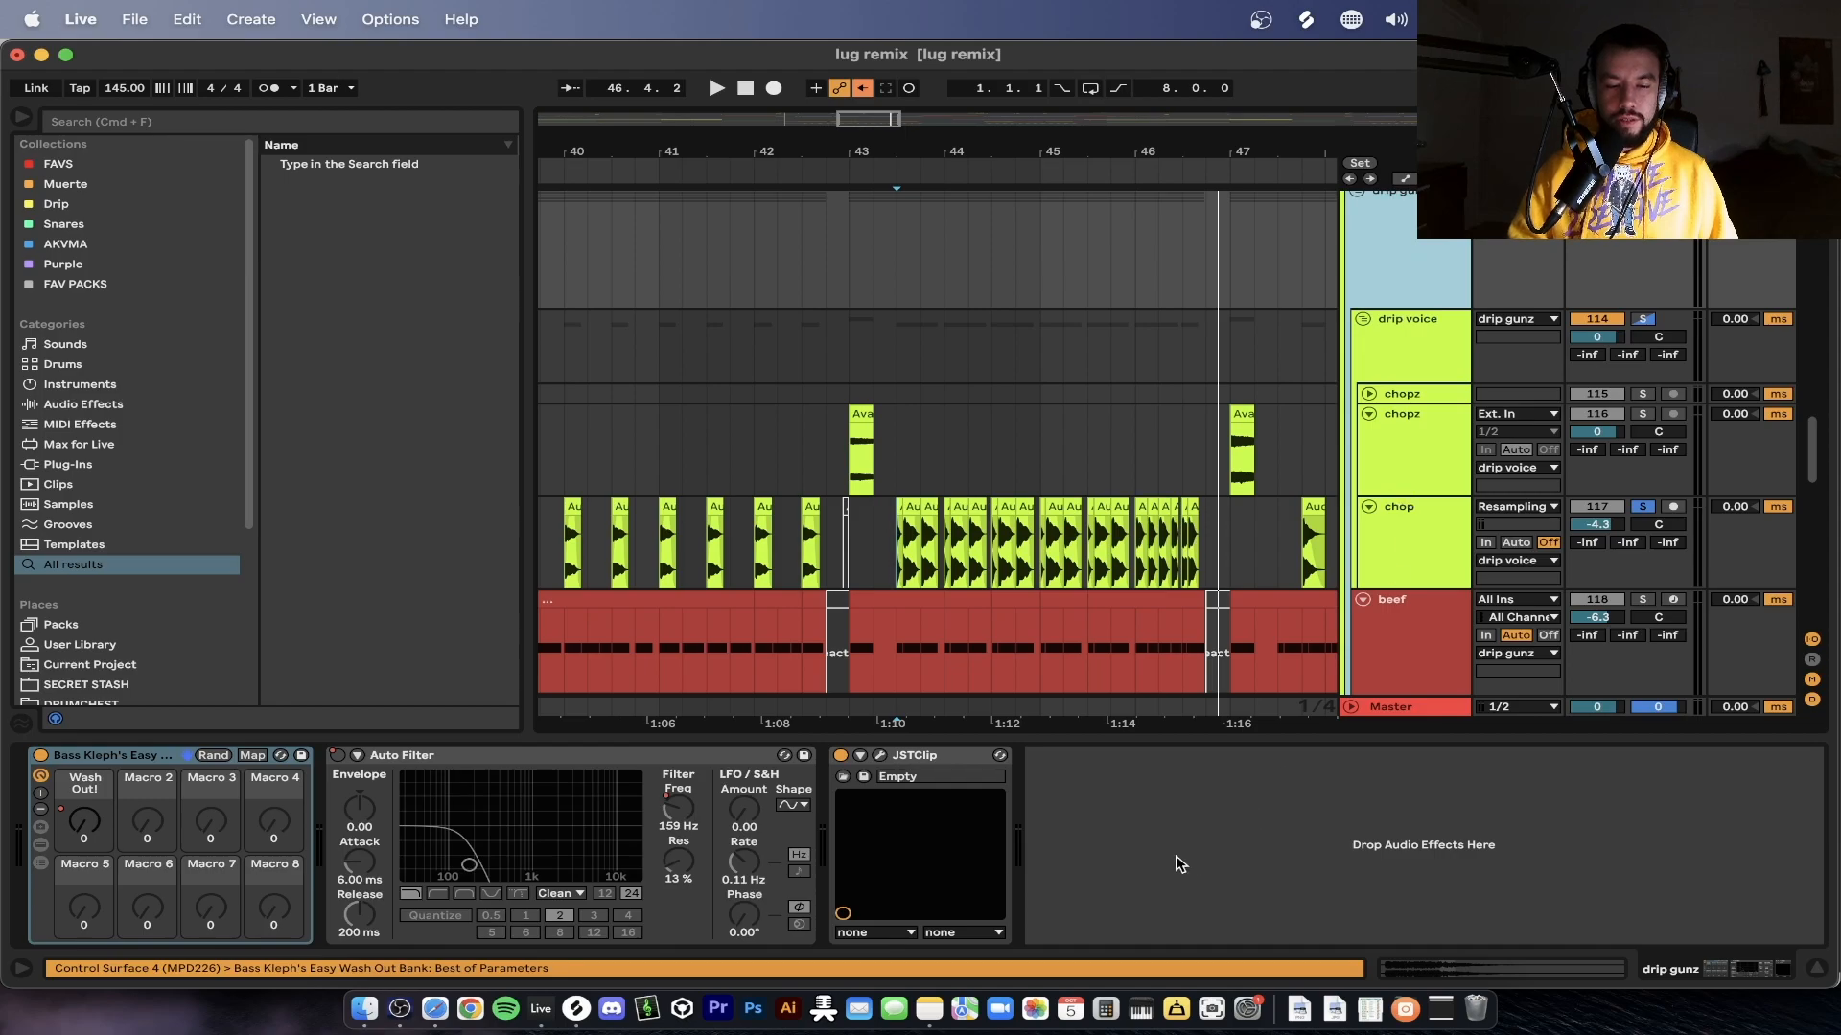
Open the JSTClip plugin window on the drip gunz group to view its settings, and close it
scroll(1363, 251, up, 1)
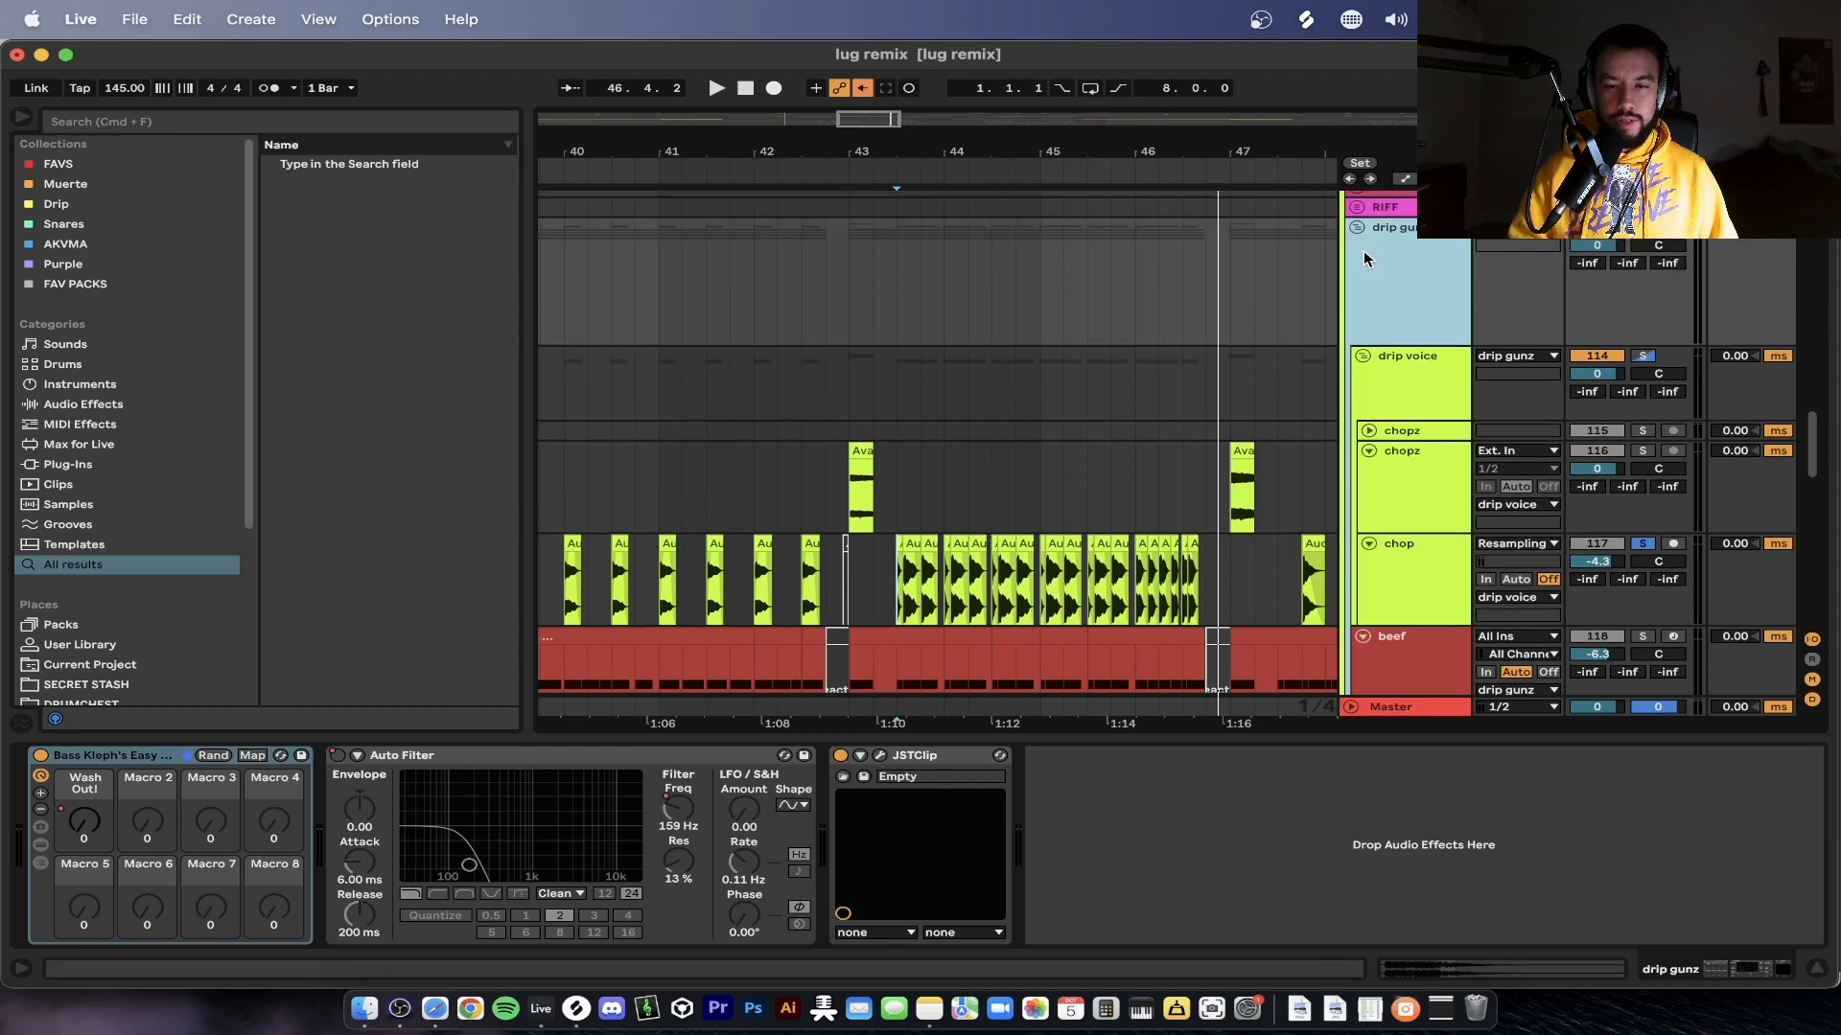
scroll(1363, 251, down, 1)
click(879, 757)
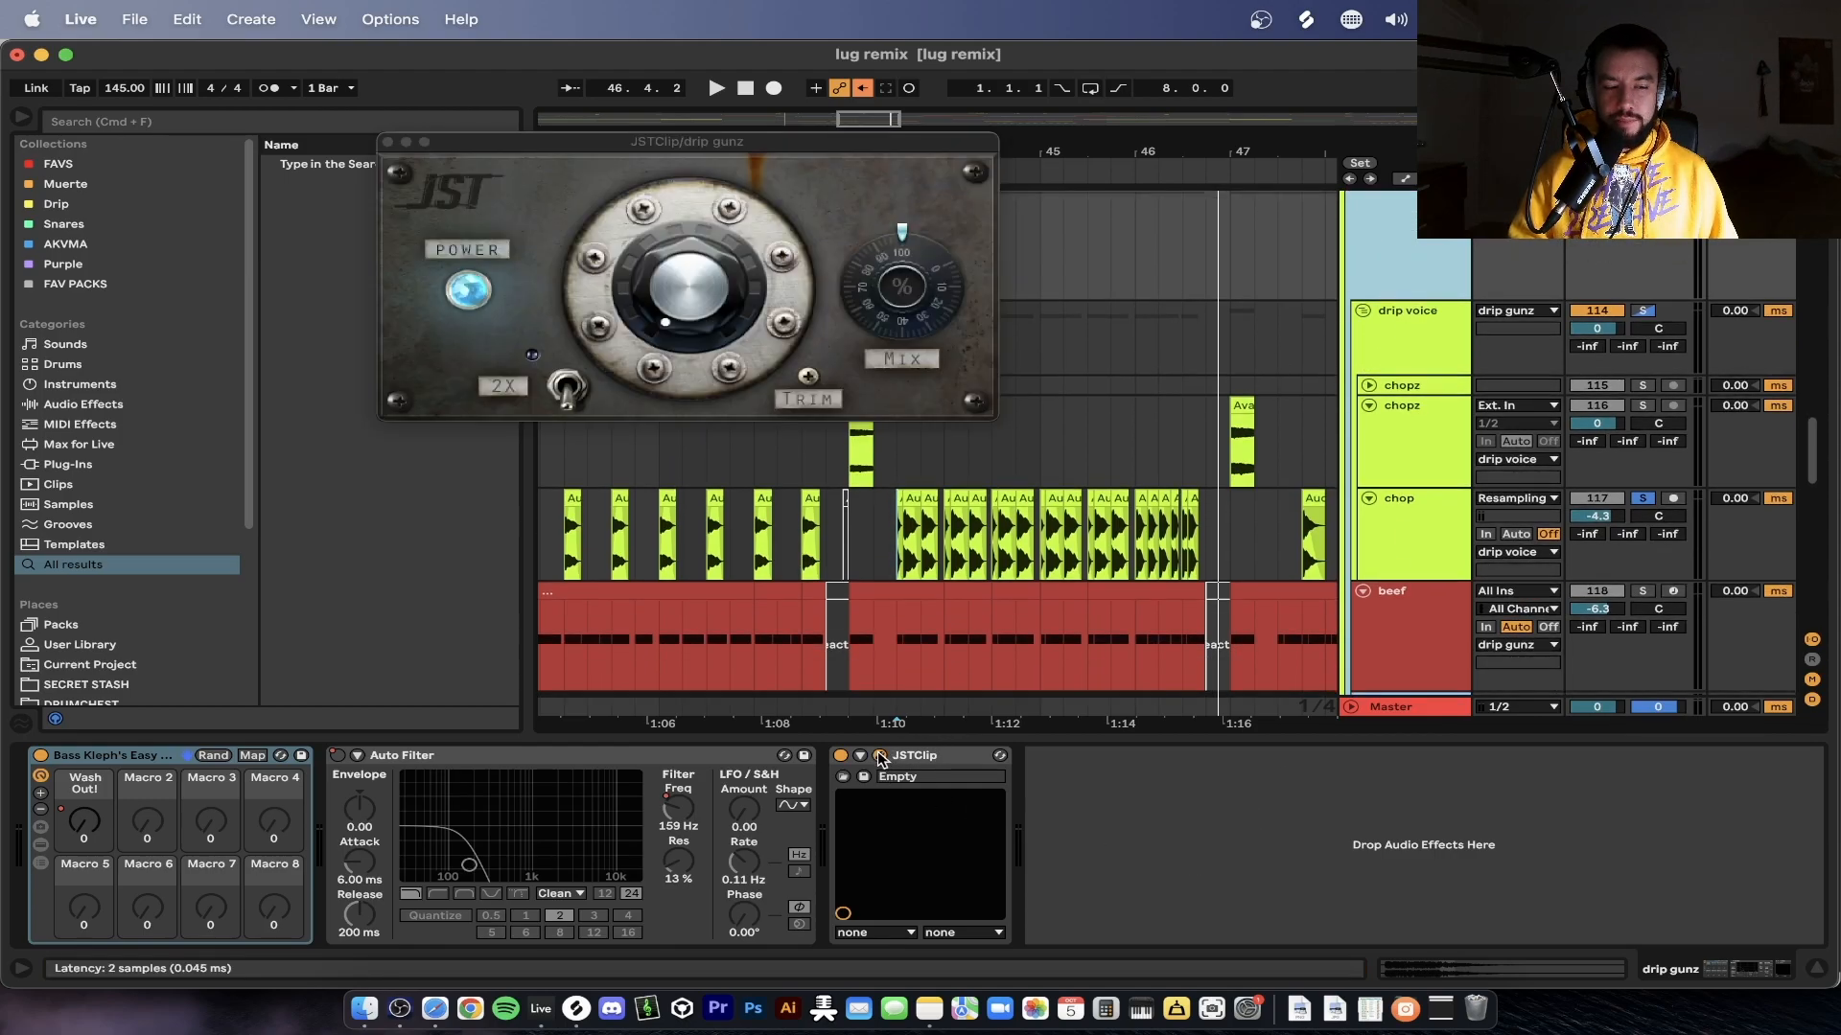
click(388, 142)
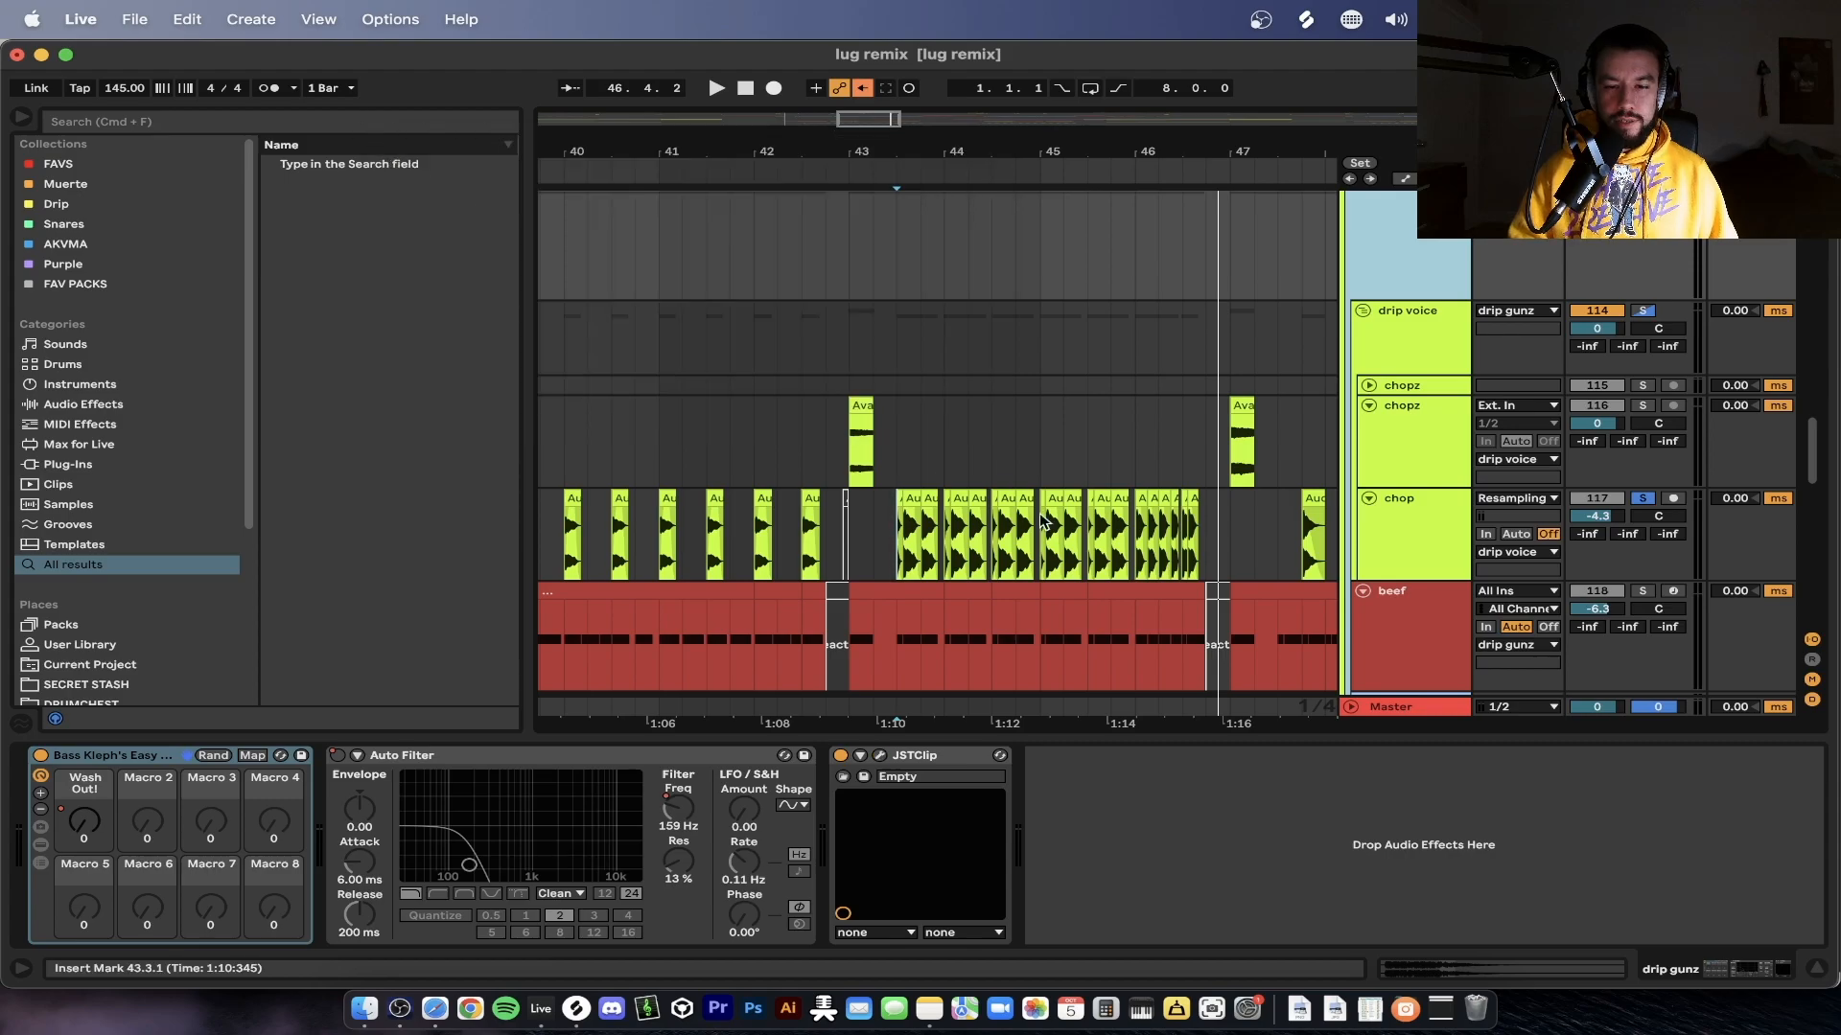
Play the chop track's clip starting at 43.3.2 and collapse the detail view to enlarge the arrangement
scroll(911, 508, down, 1)
click(914, 511)
key(space)
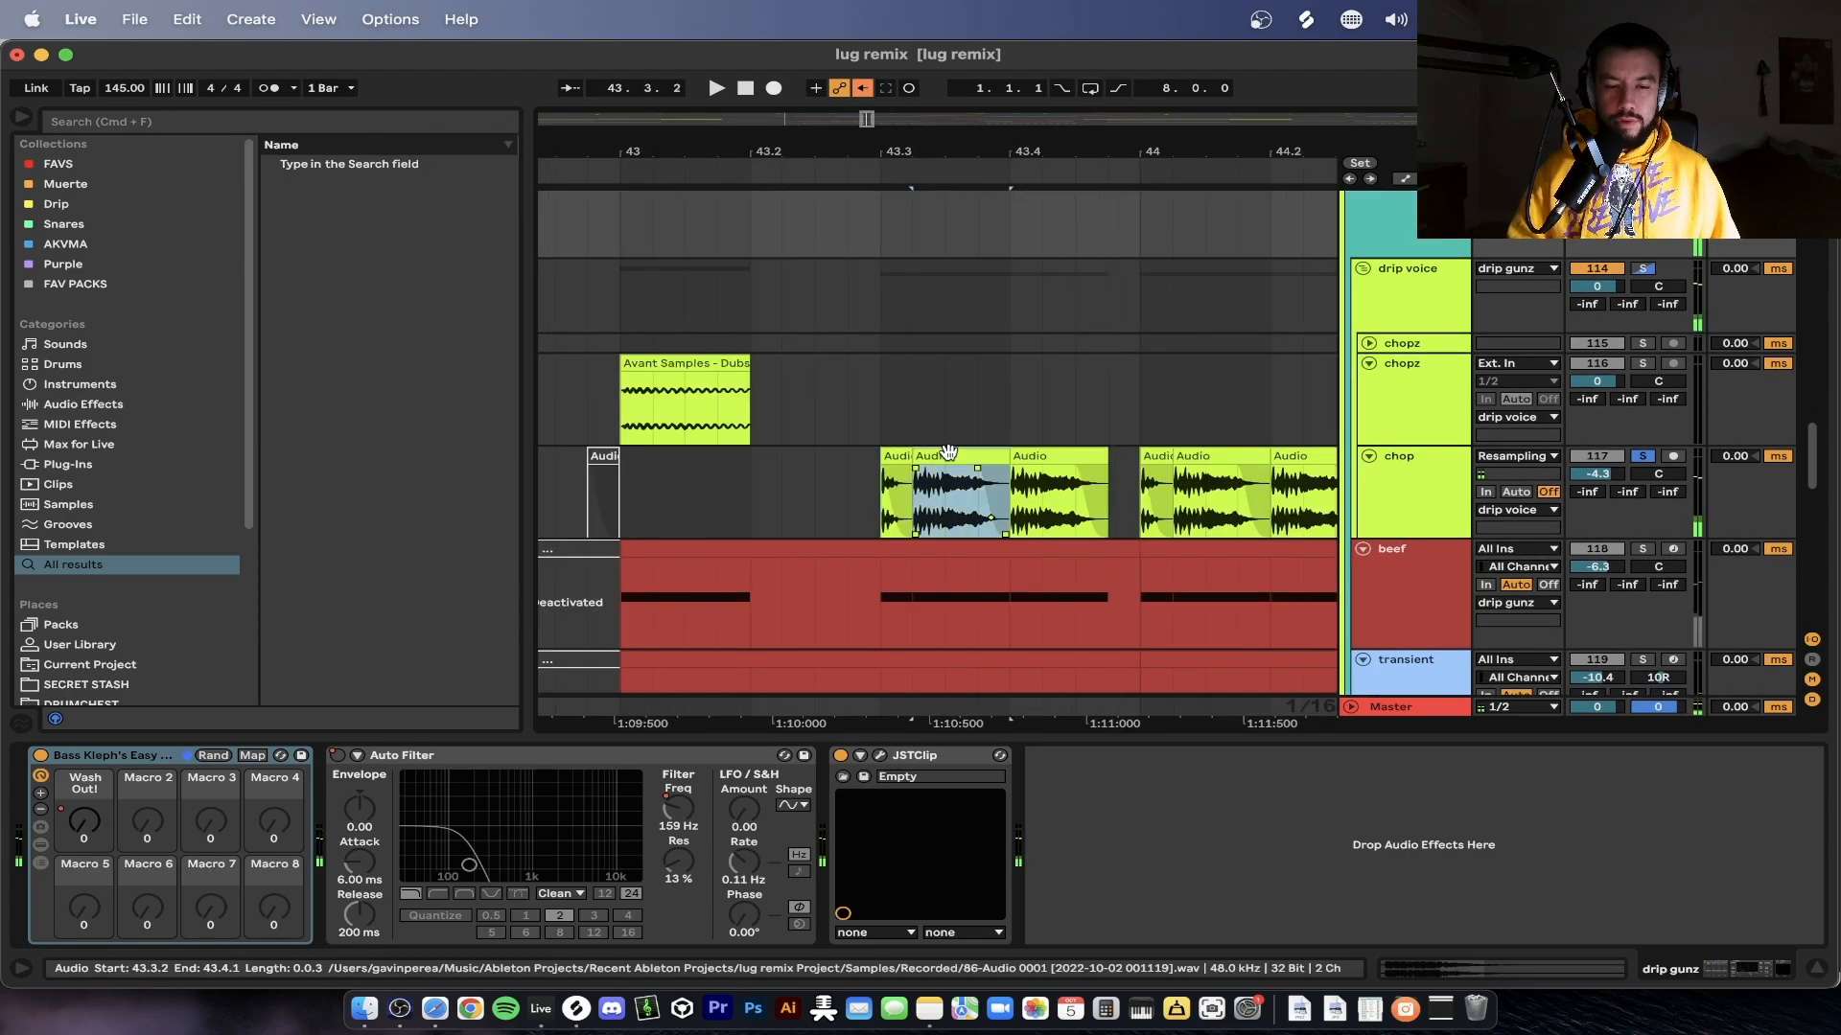
double_click(949, 454)
drag(751, 715, 755, 844)
scroll(848, 518, down, 10)
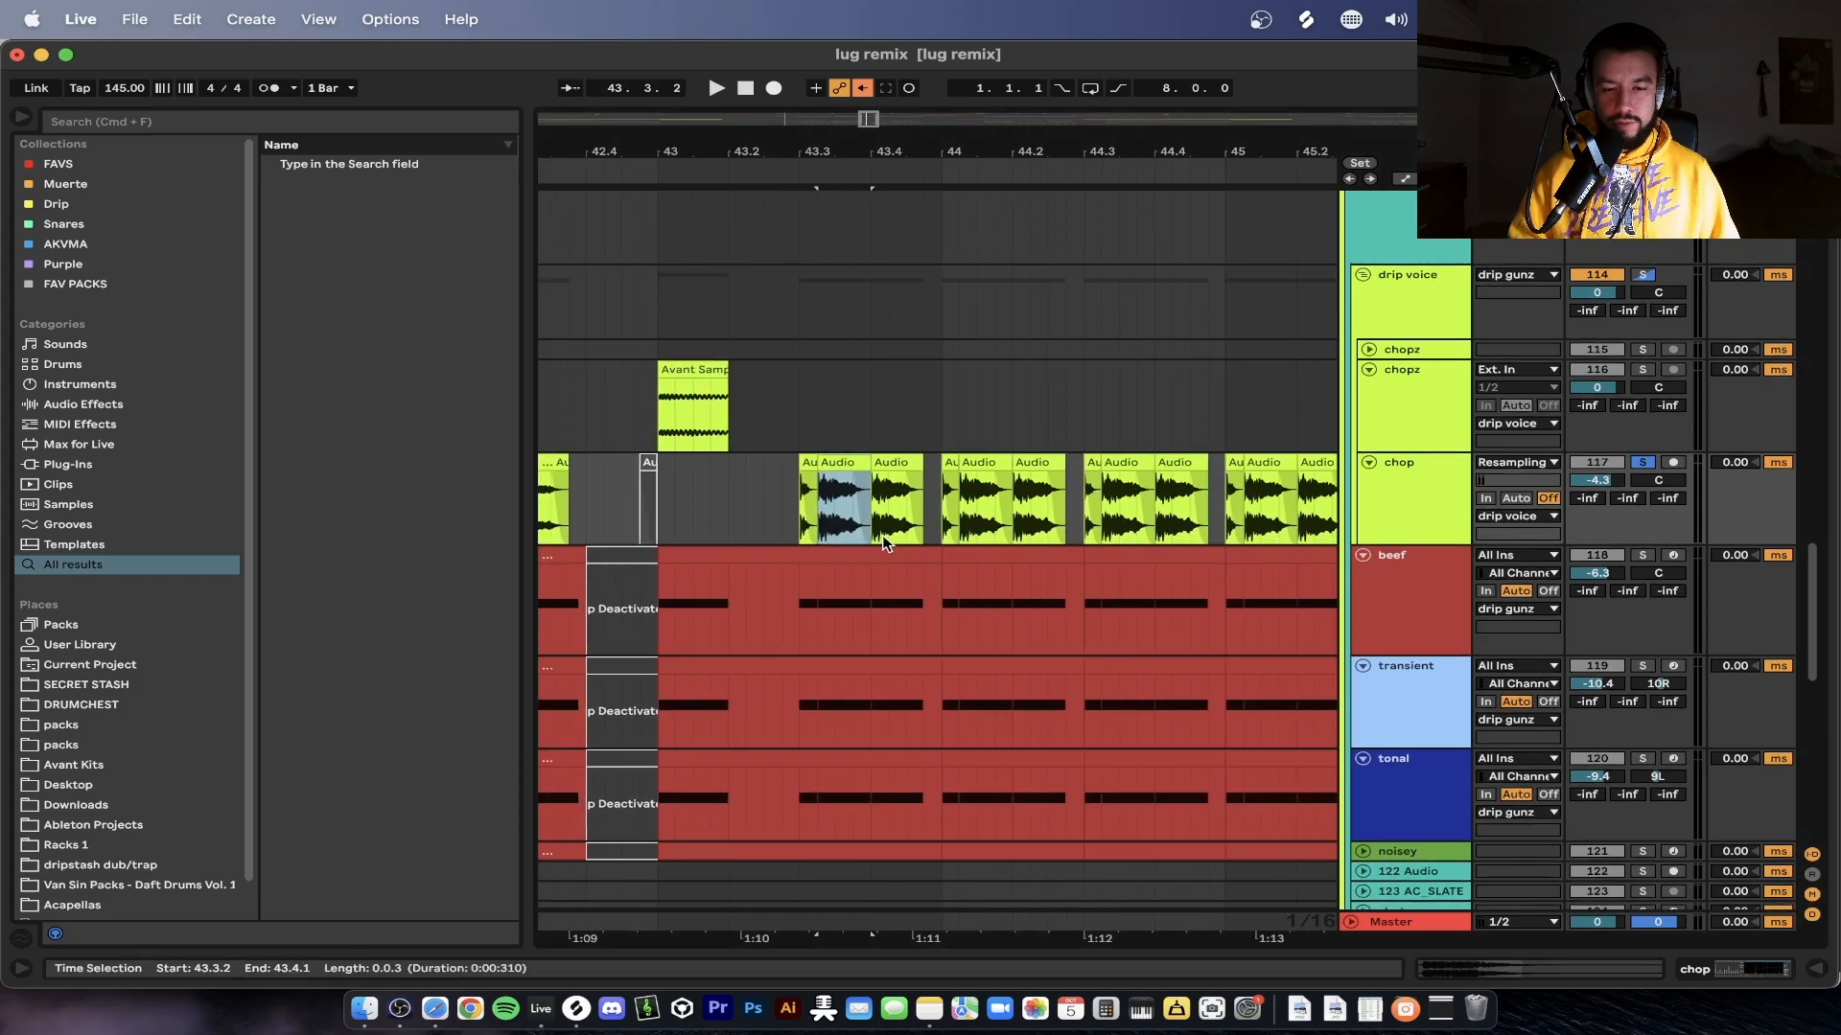
Zoom in on the chopped clips around bar 43 of the chop track and play them again from 43.3.2
scroll(818, 520, up, 5)
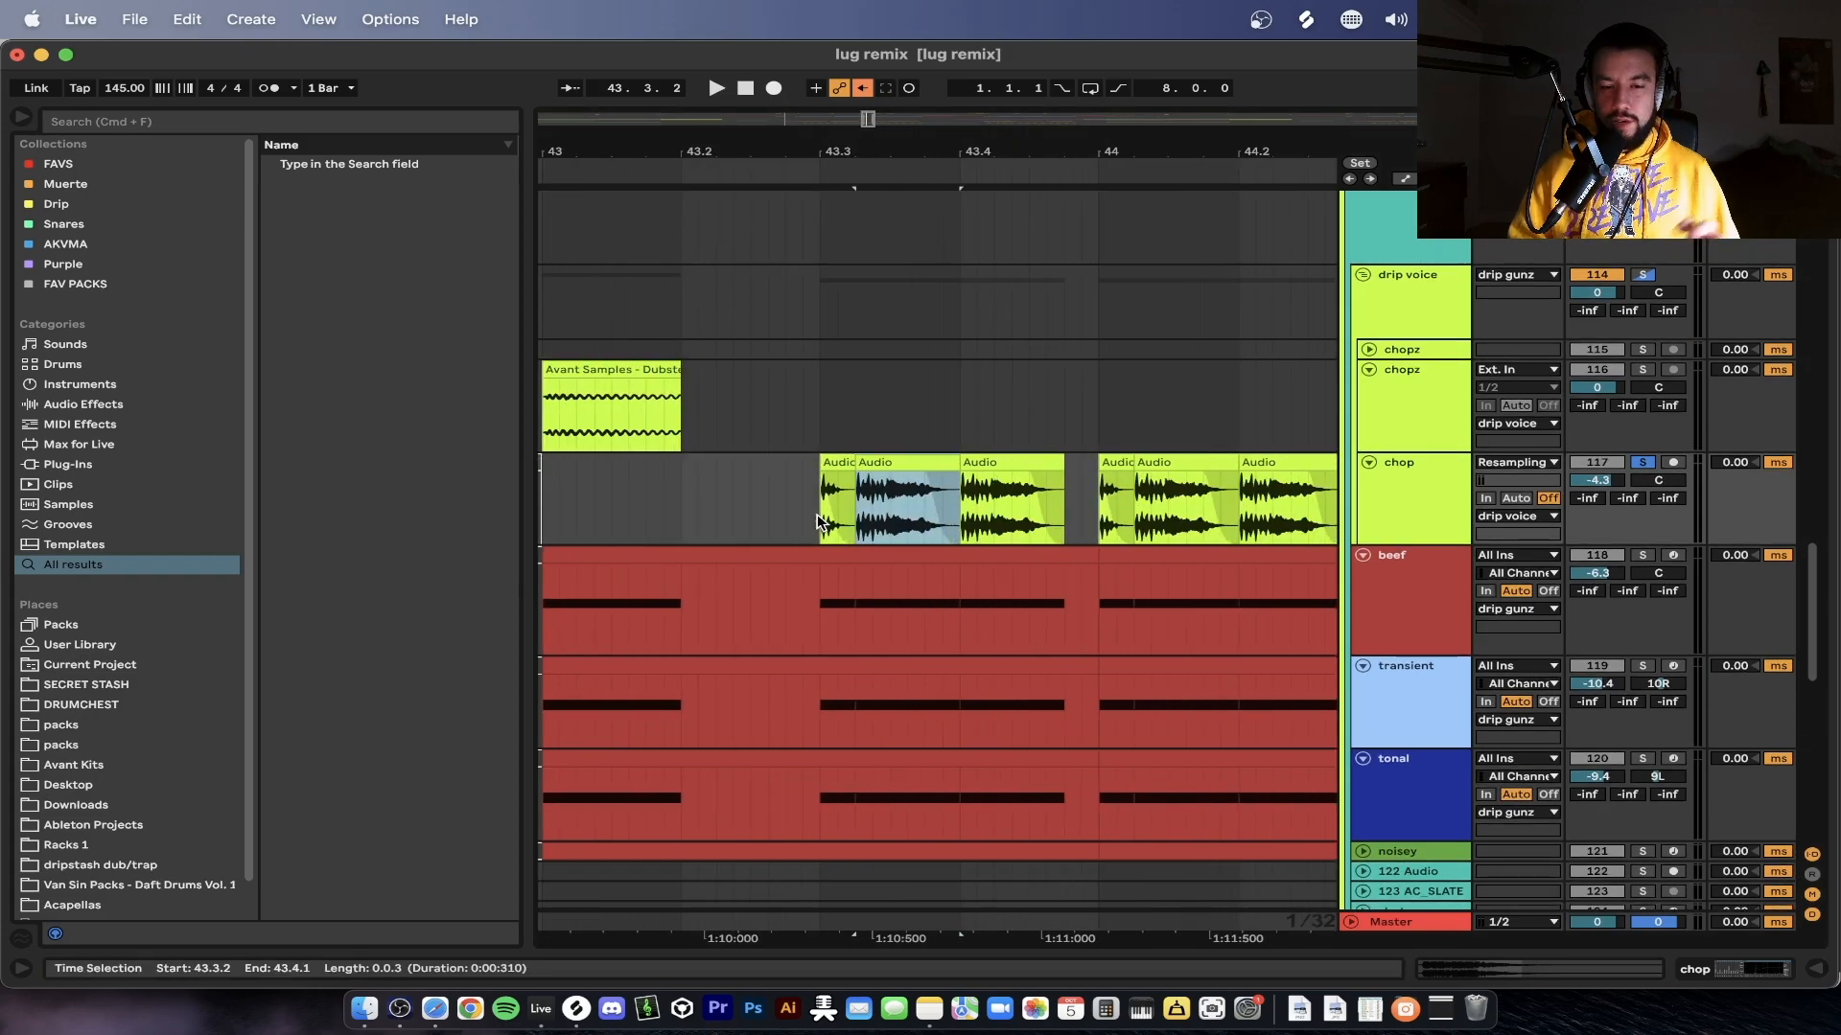
scroll(817, 514, down, 5)
click(817, 514)
scroll(820, 514, up, 3)
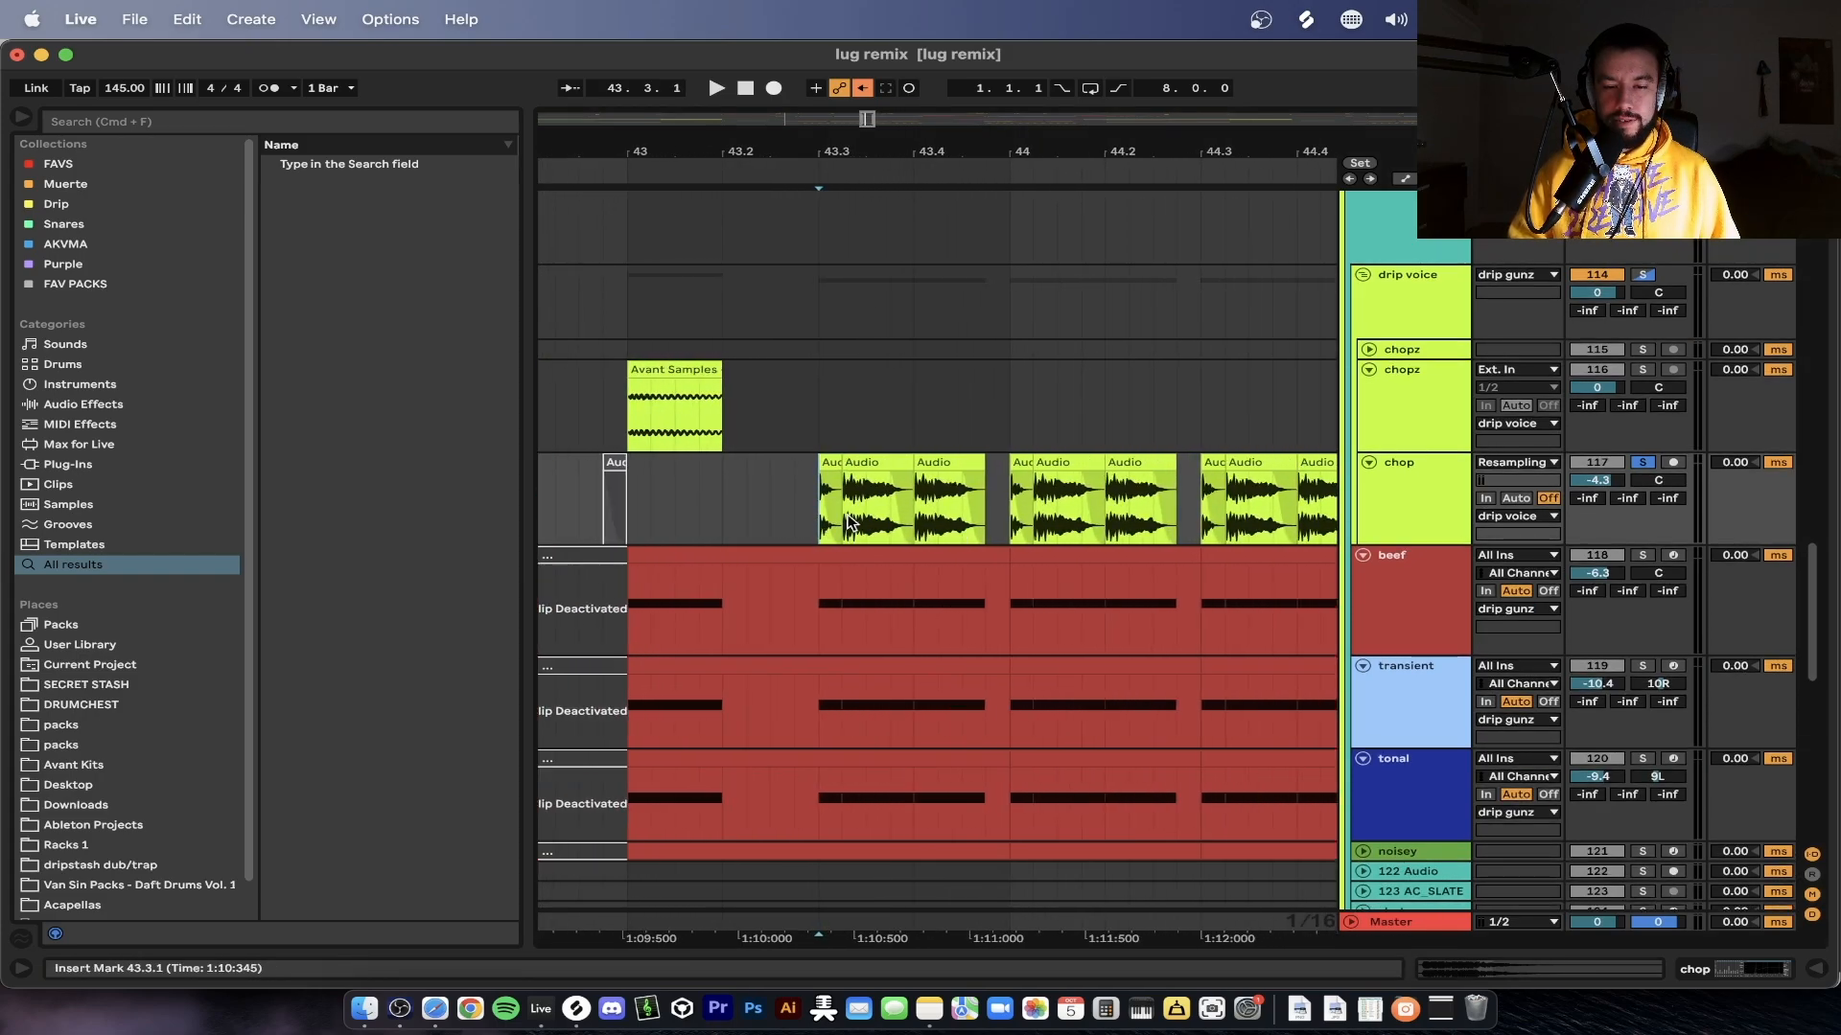
click(869, 462)
key(space)
scroll(837, 441, down, 3)
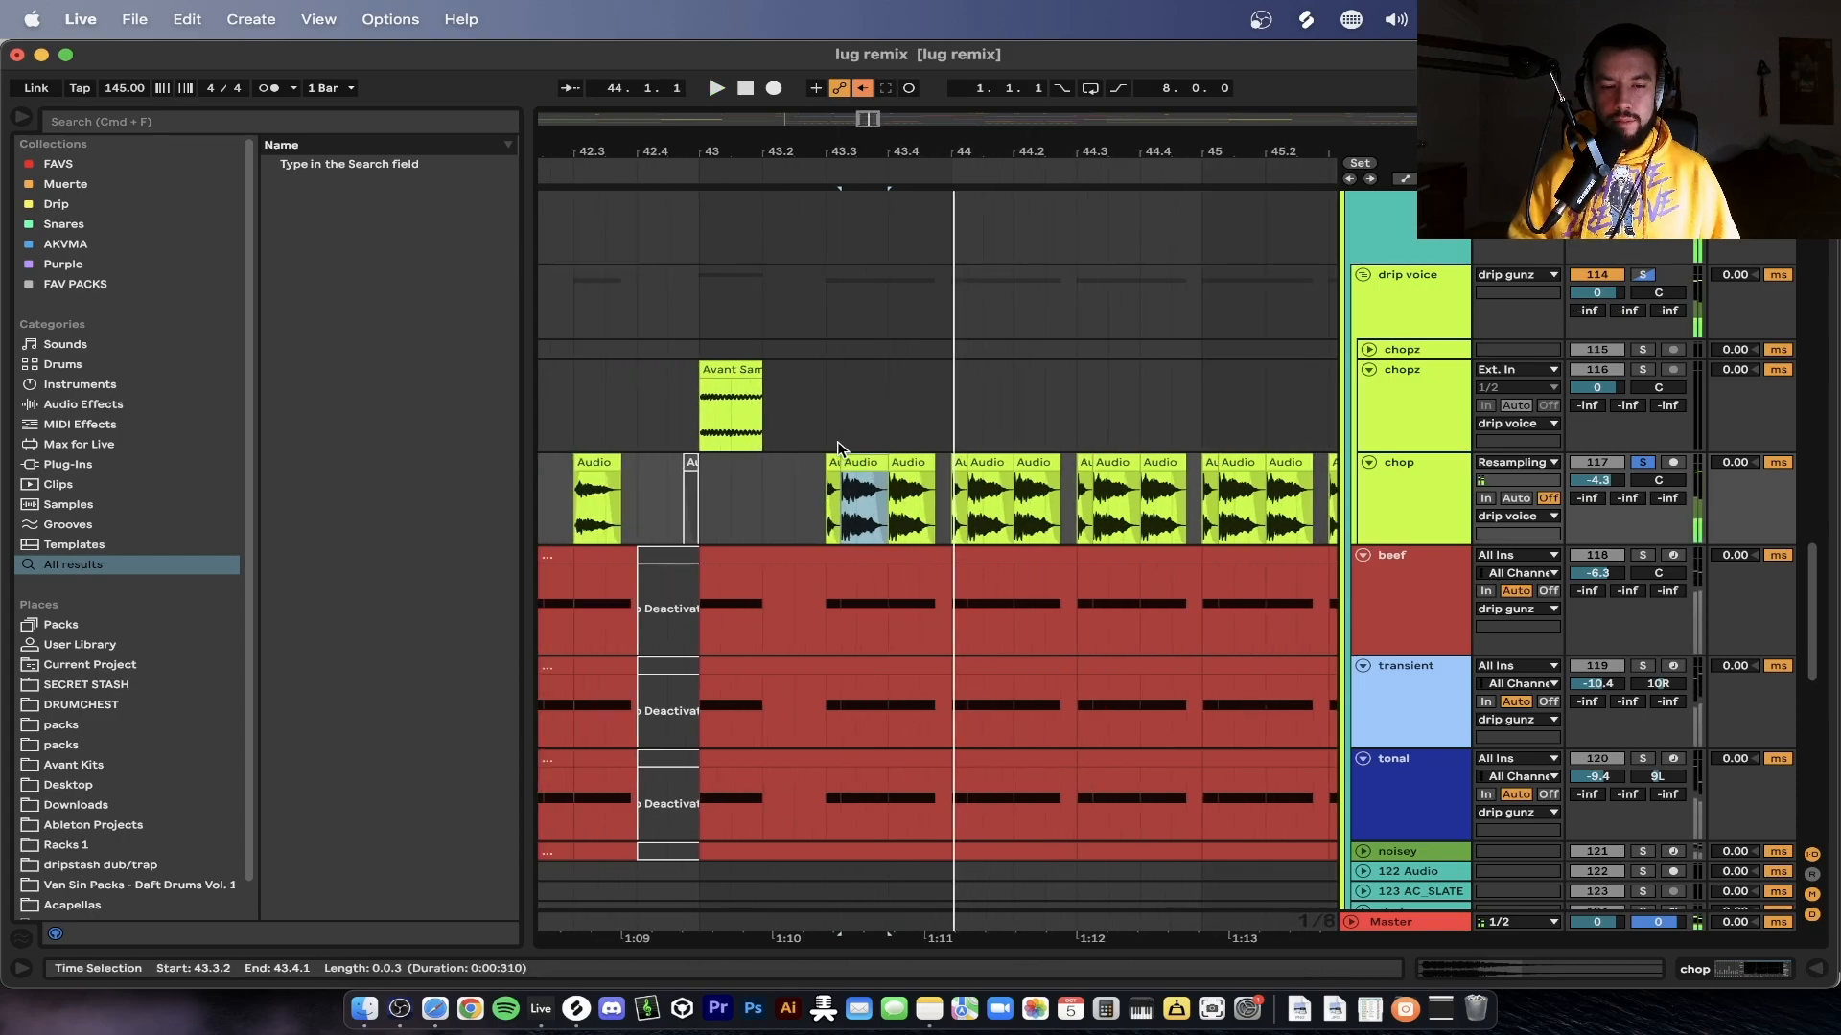
scroll(837, 441, down, 3)
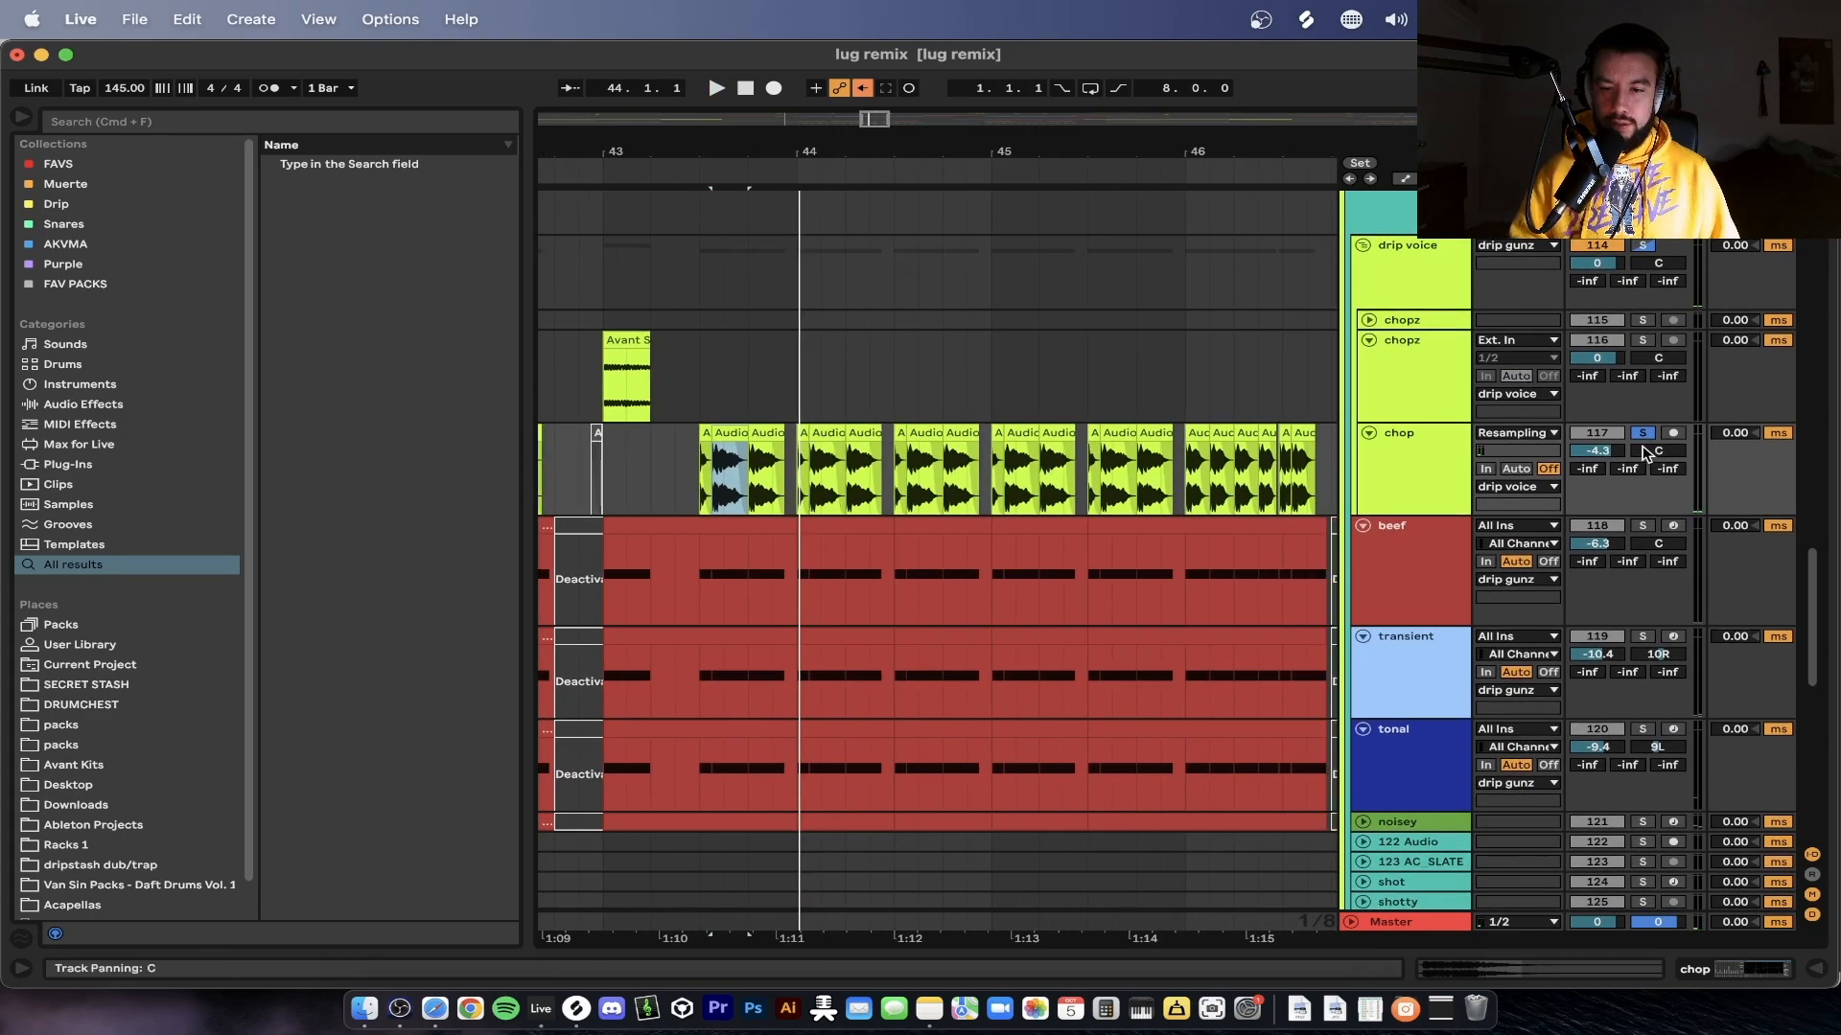
Show the chop track's device chain, unfold the first OTT, and switch on the audio effect rack
key(shift+Tab)
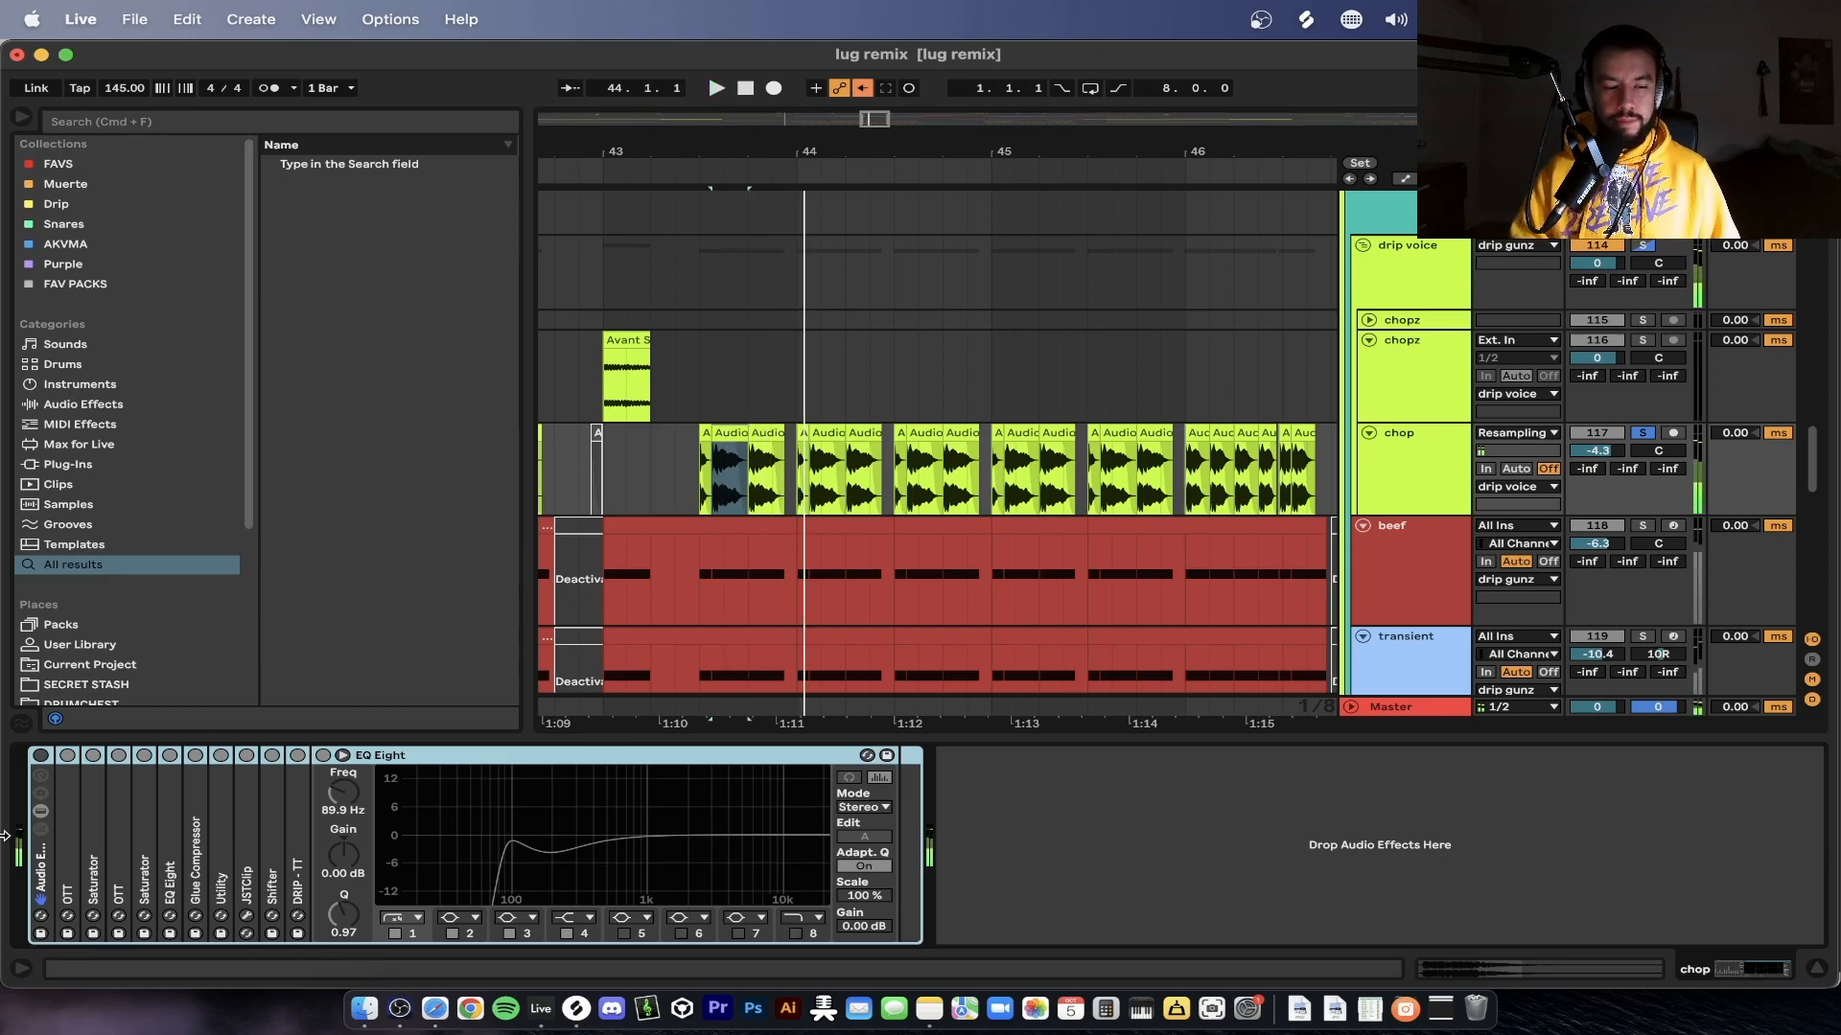
right_click(38, 872)
click(43, 887)
double_click(67, 877)
click(41, 755)
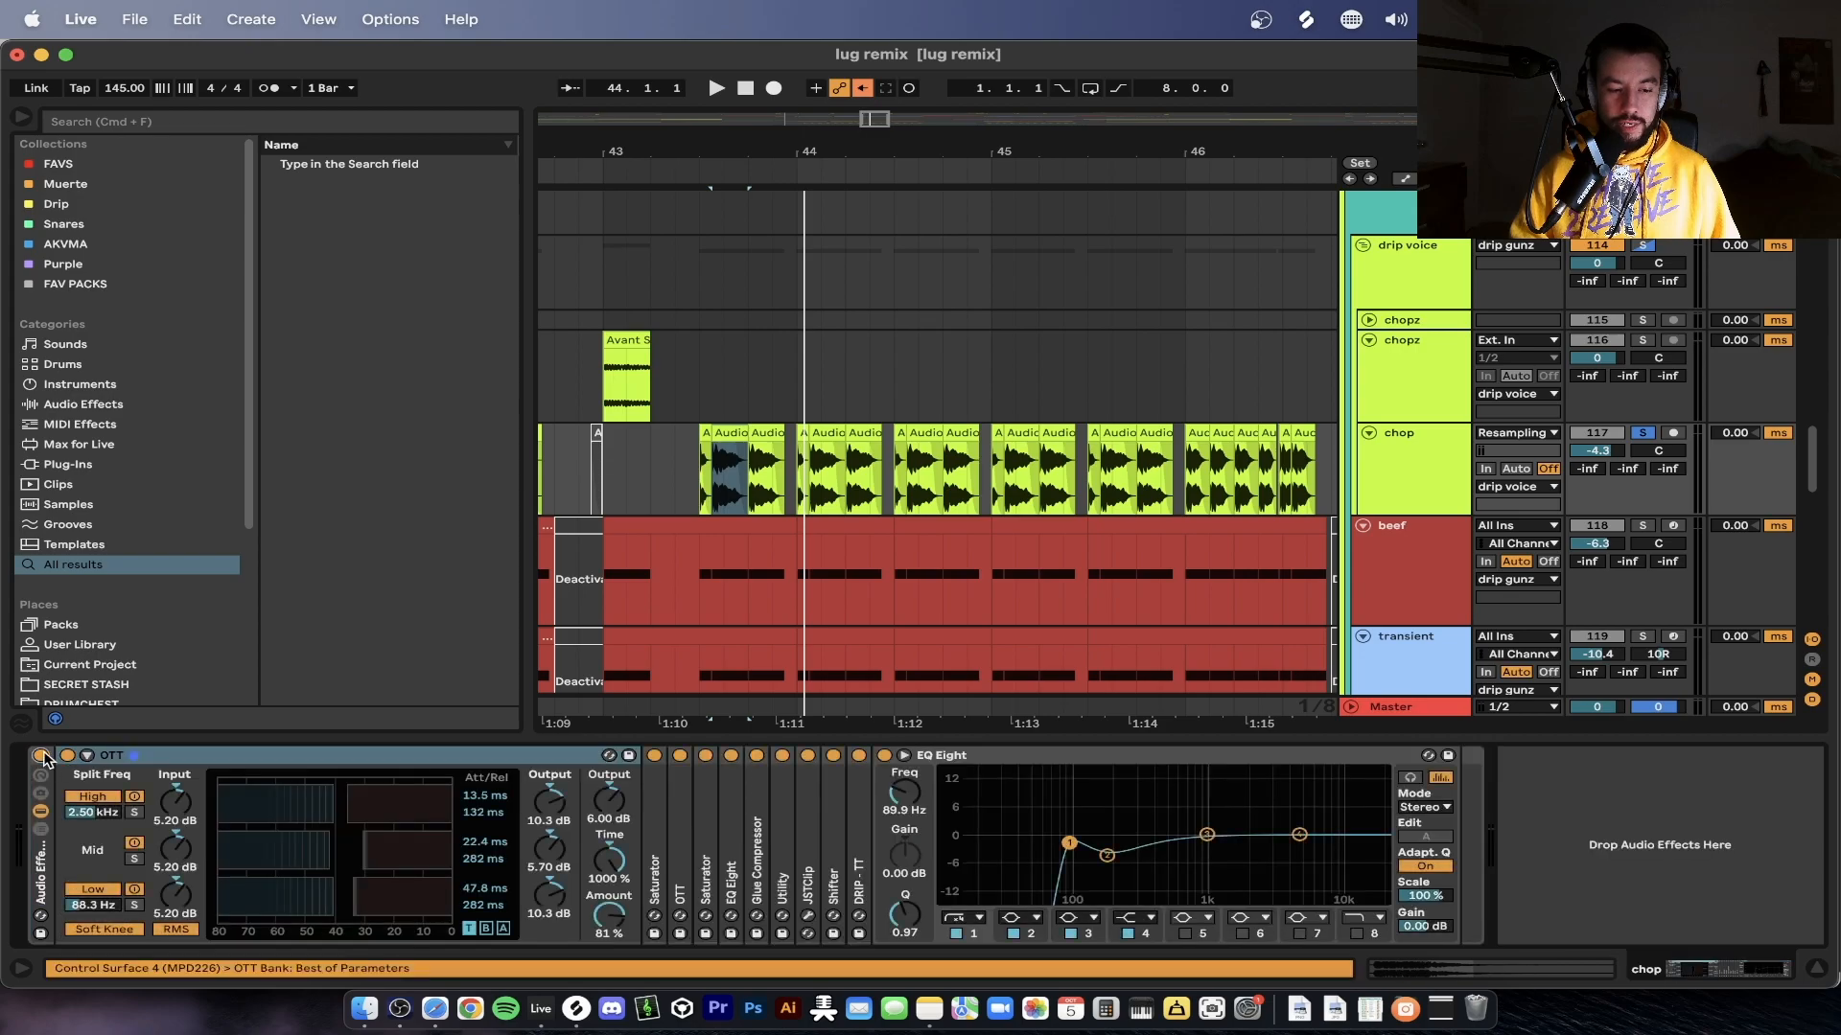
Switch off the devices after the first OTT in the chop rack, leaving only that OTT active
right_click(55, 865)
key(Escape)
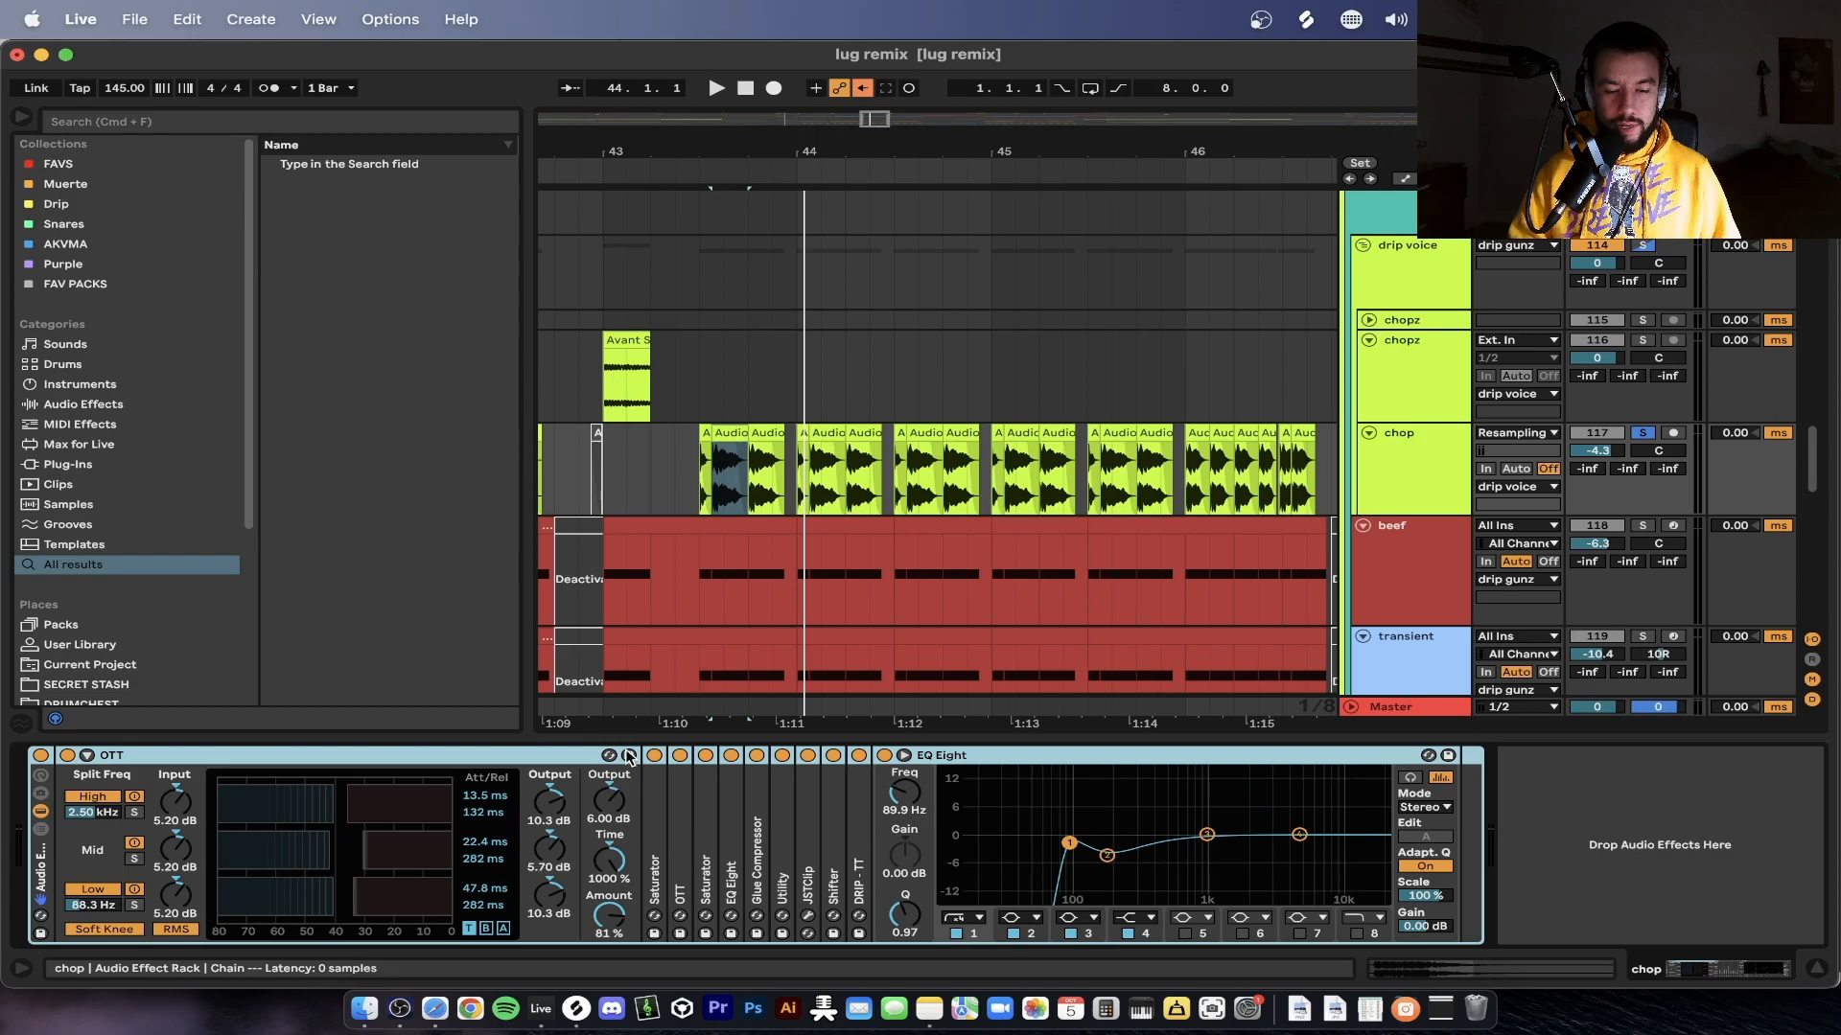
click(680, 756)
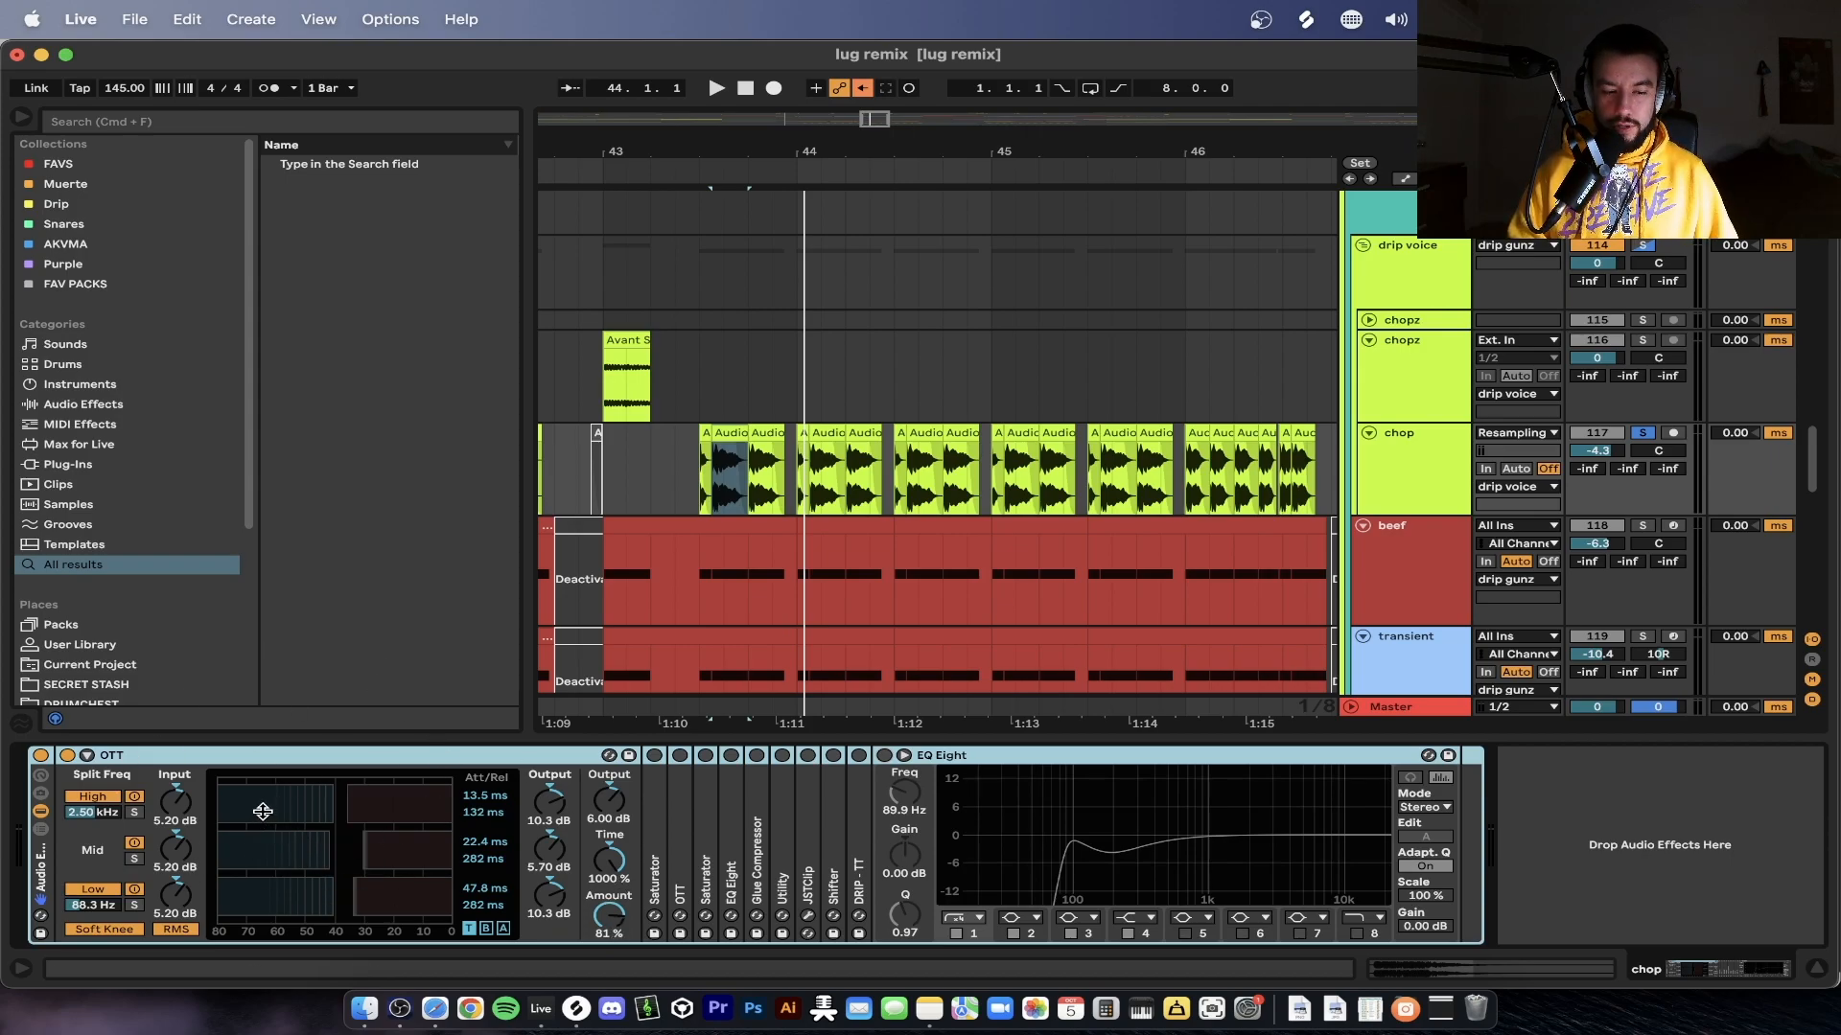
Unfold and switch on the first Saturator and the second OTT in the chop rack
double_click(655, 795)
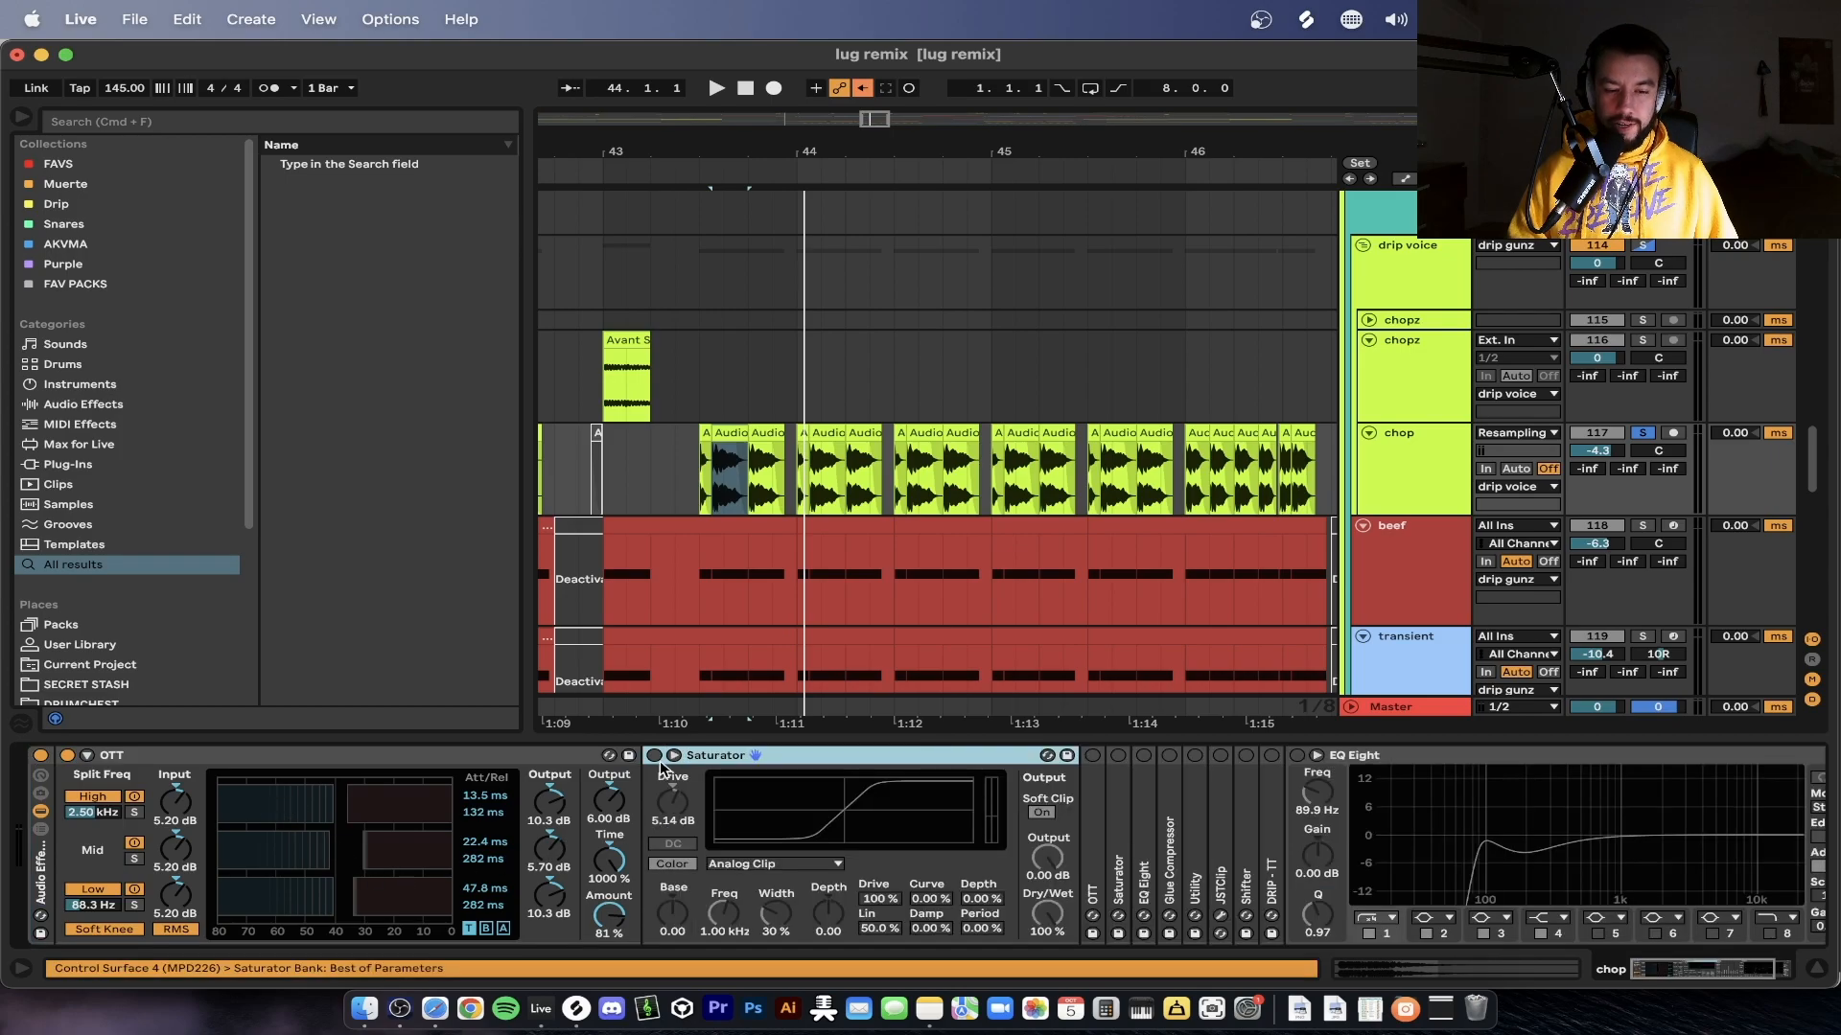
scroll(774, 858, right, 3)
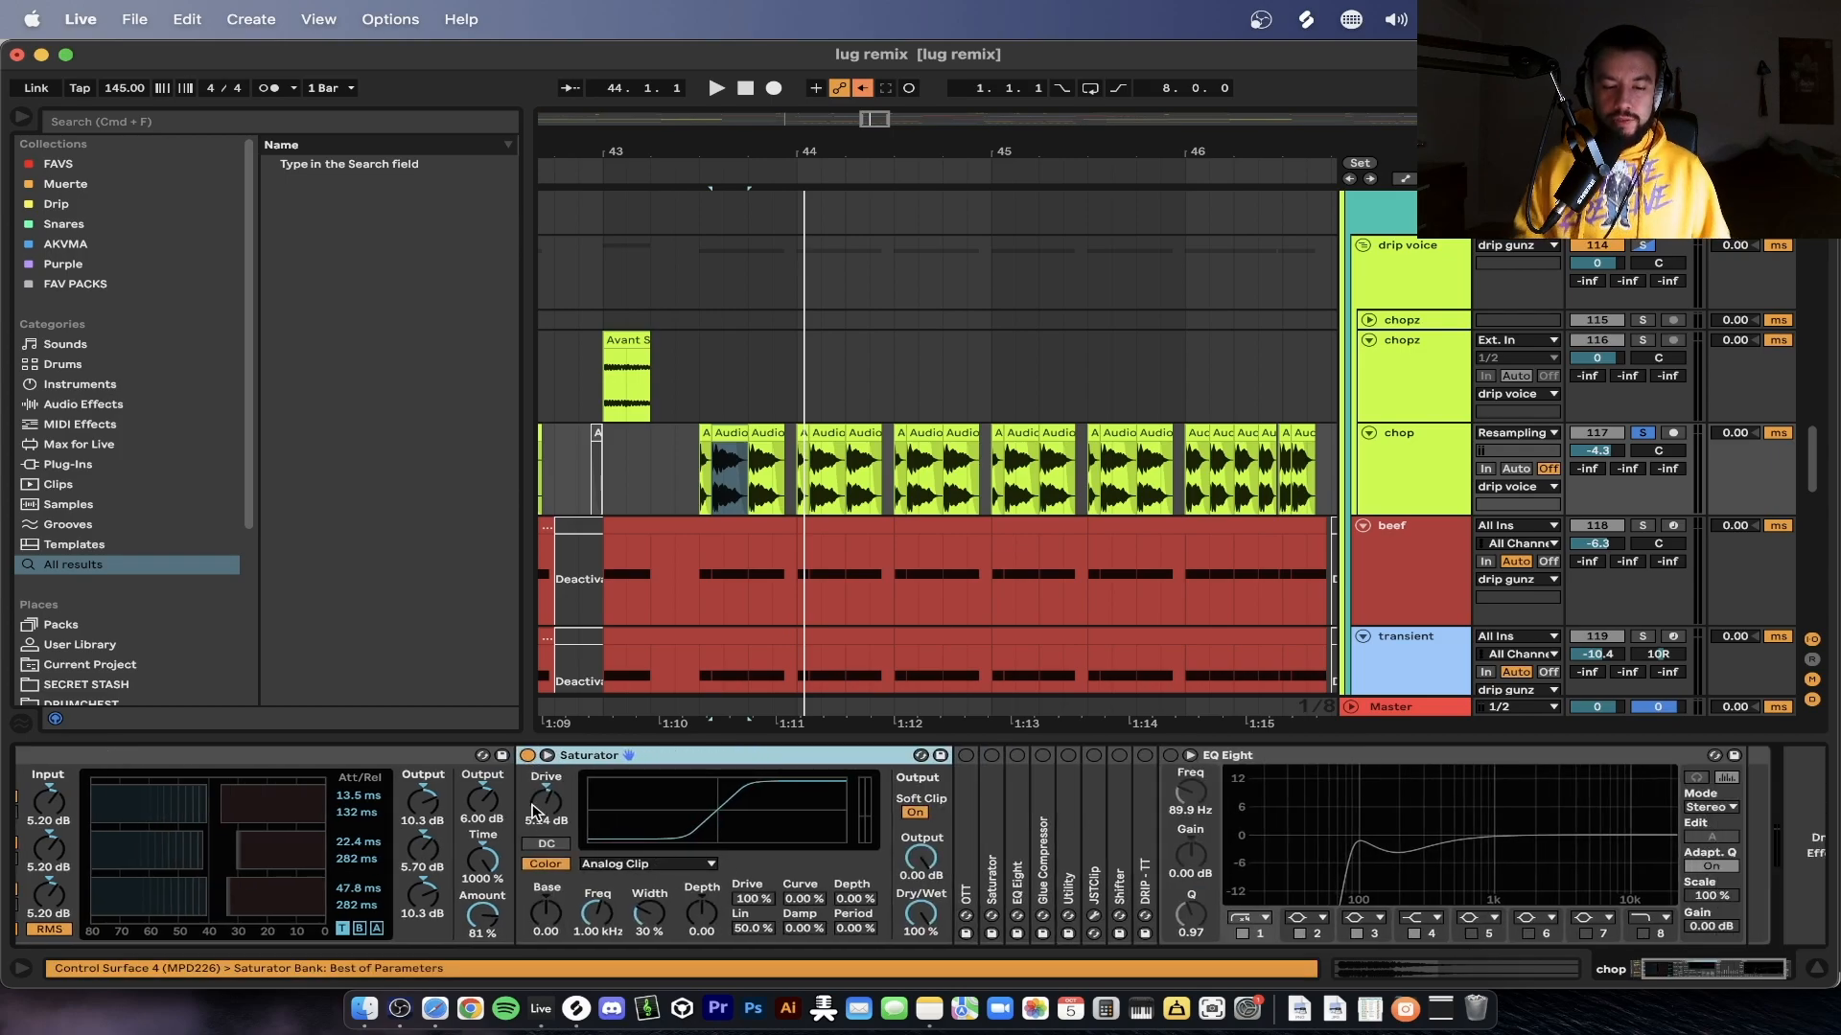
double_click(971, 805)
scroll(969, 764, right, 9)
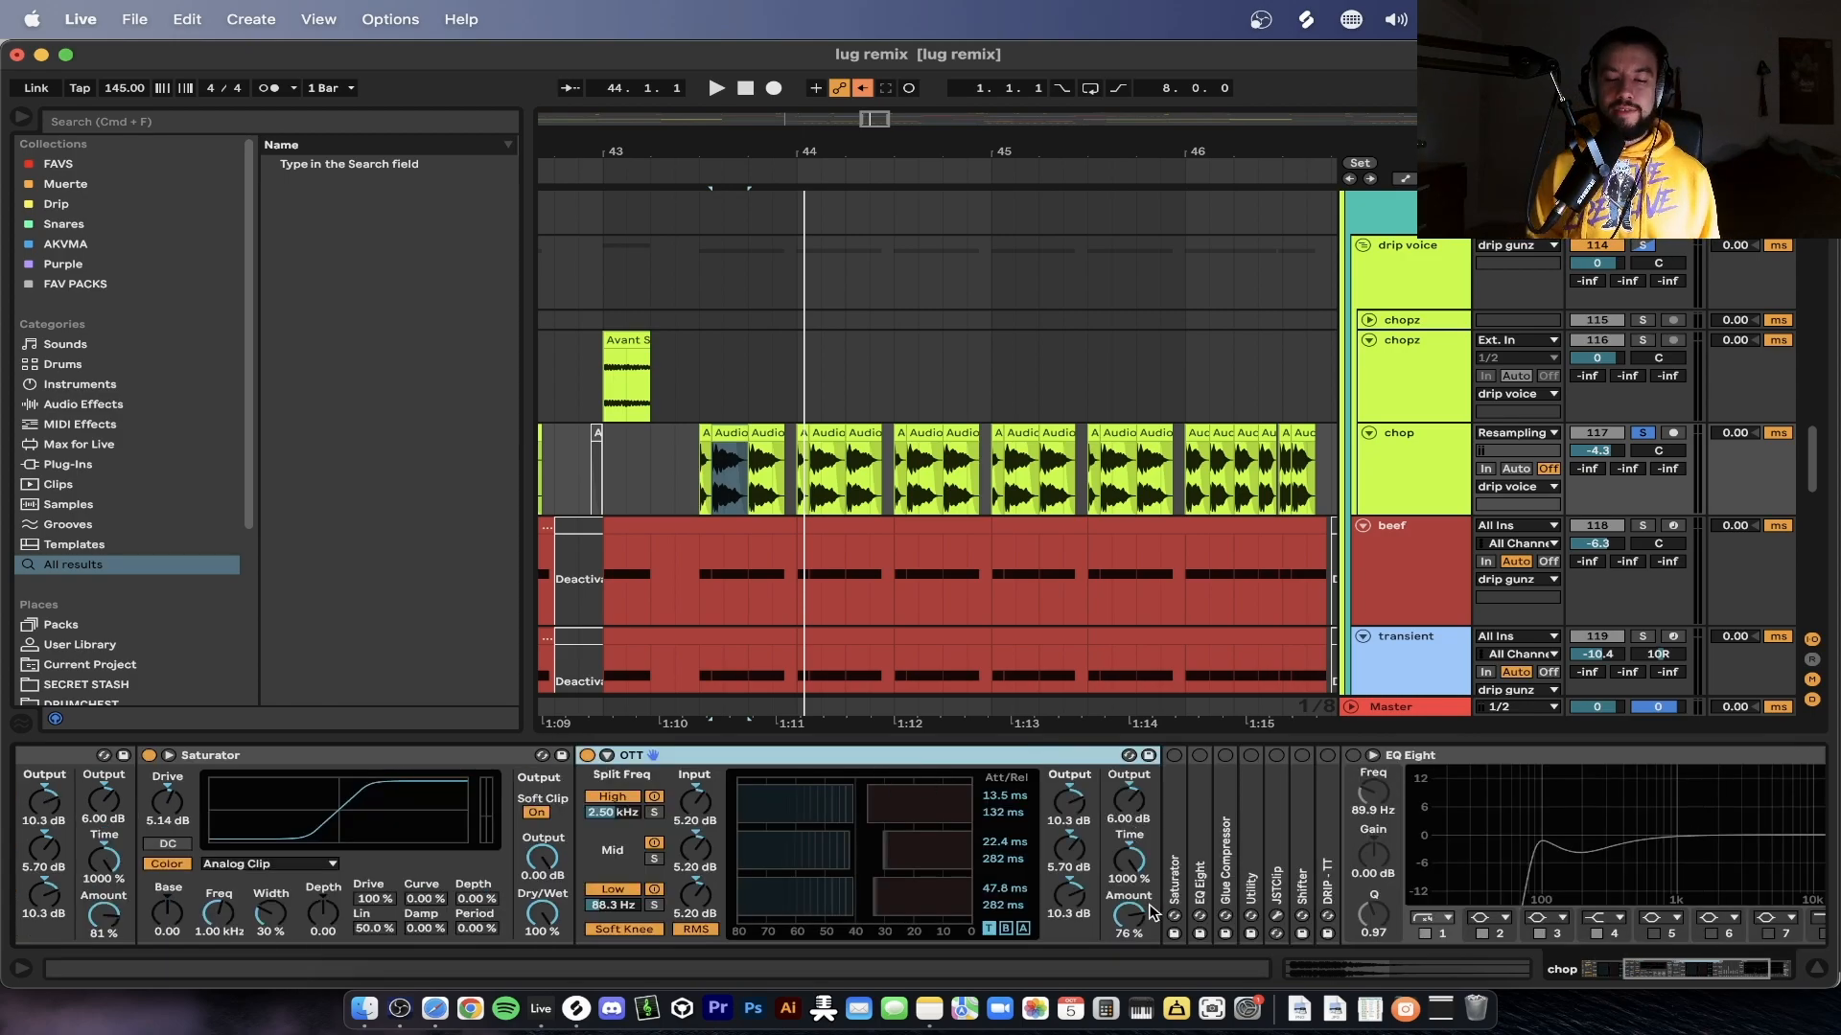
scroll(1148, 933, right, 6)
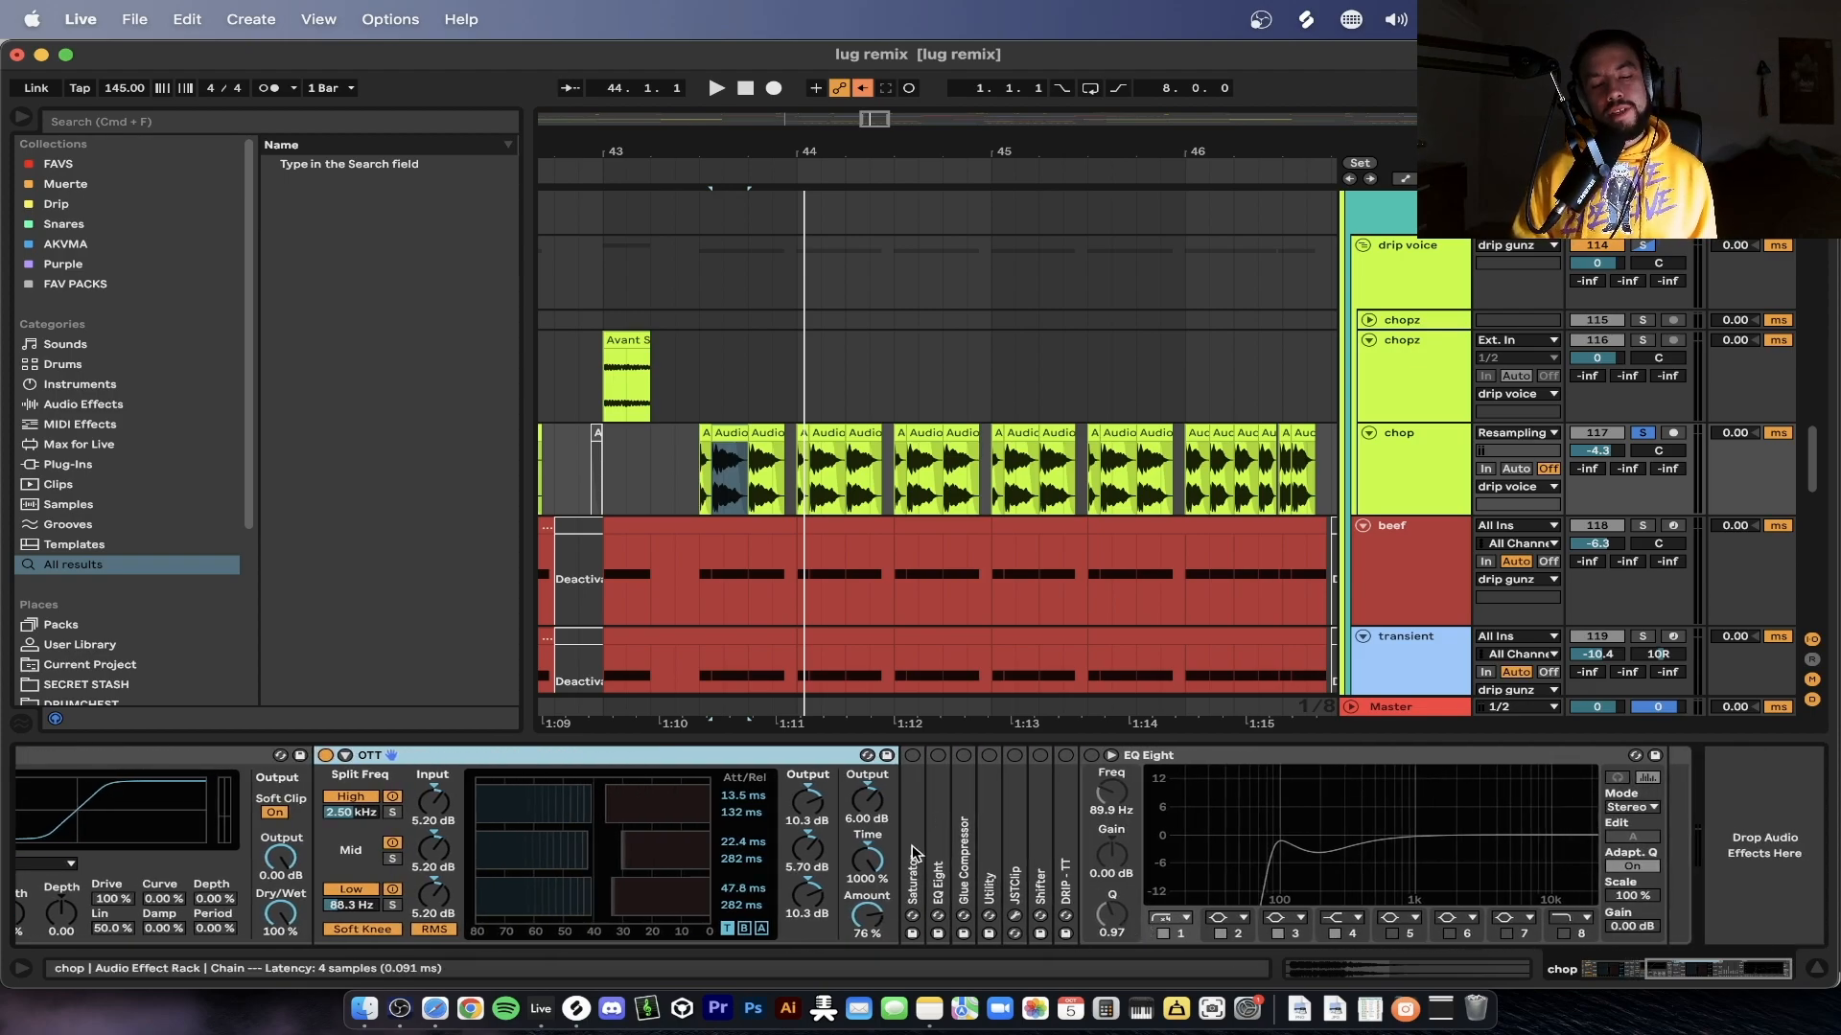
Unfold and switch on the second Saturator, and play the chop track to hear the chain so far
double_click(912, 856)
click(808, 756)
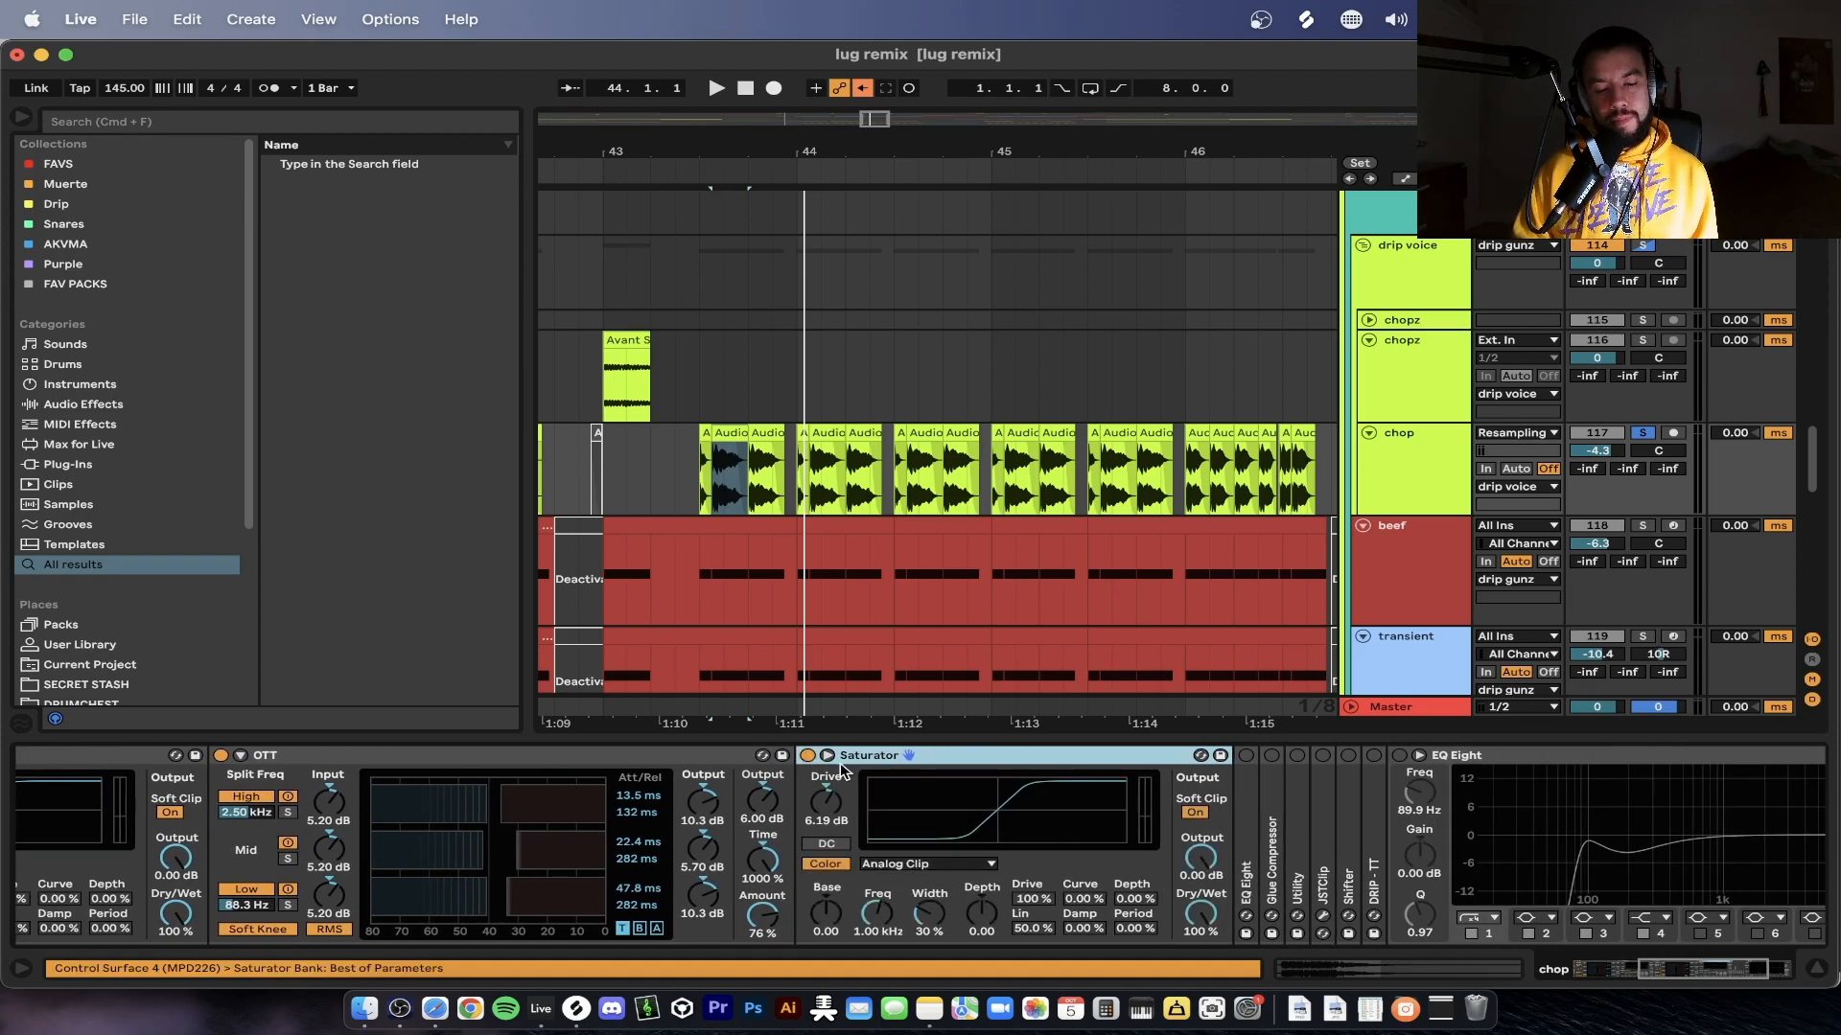
scroll(911, 813, right, 5)
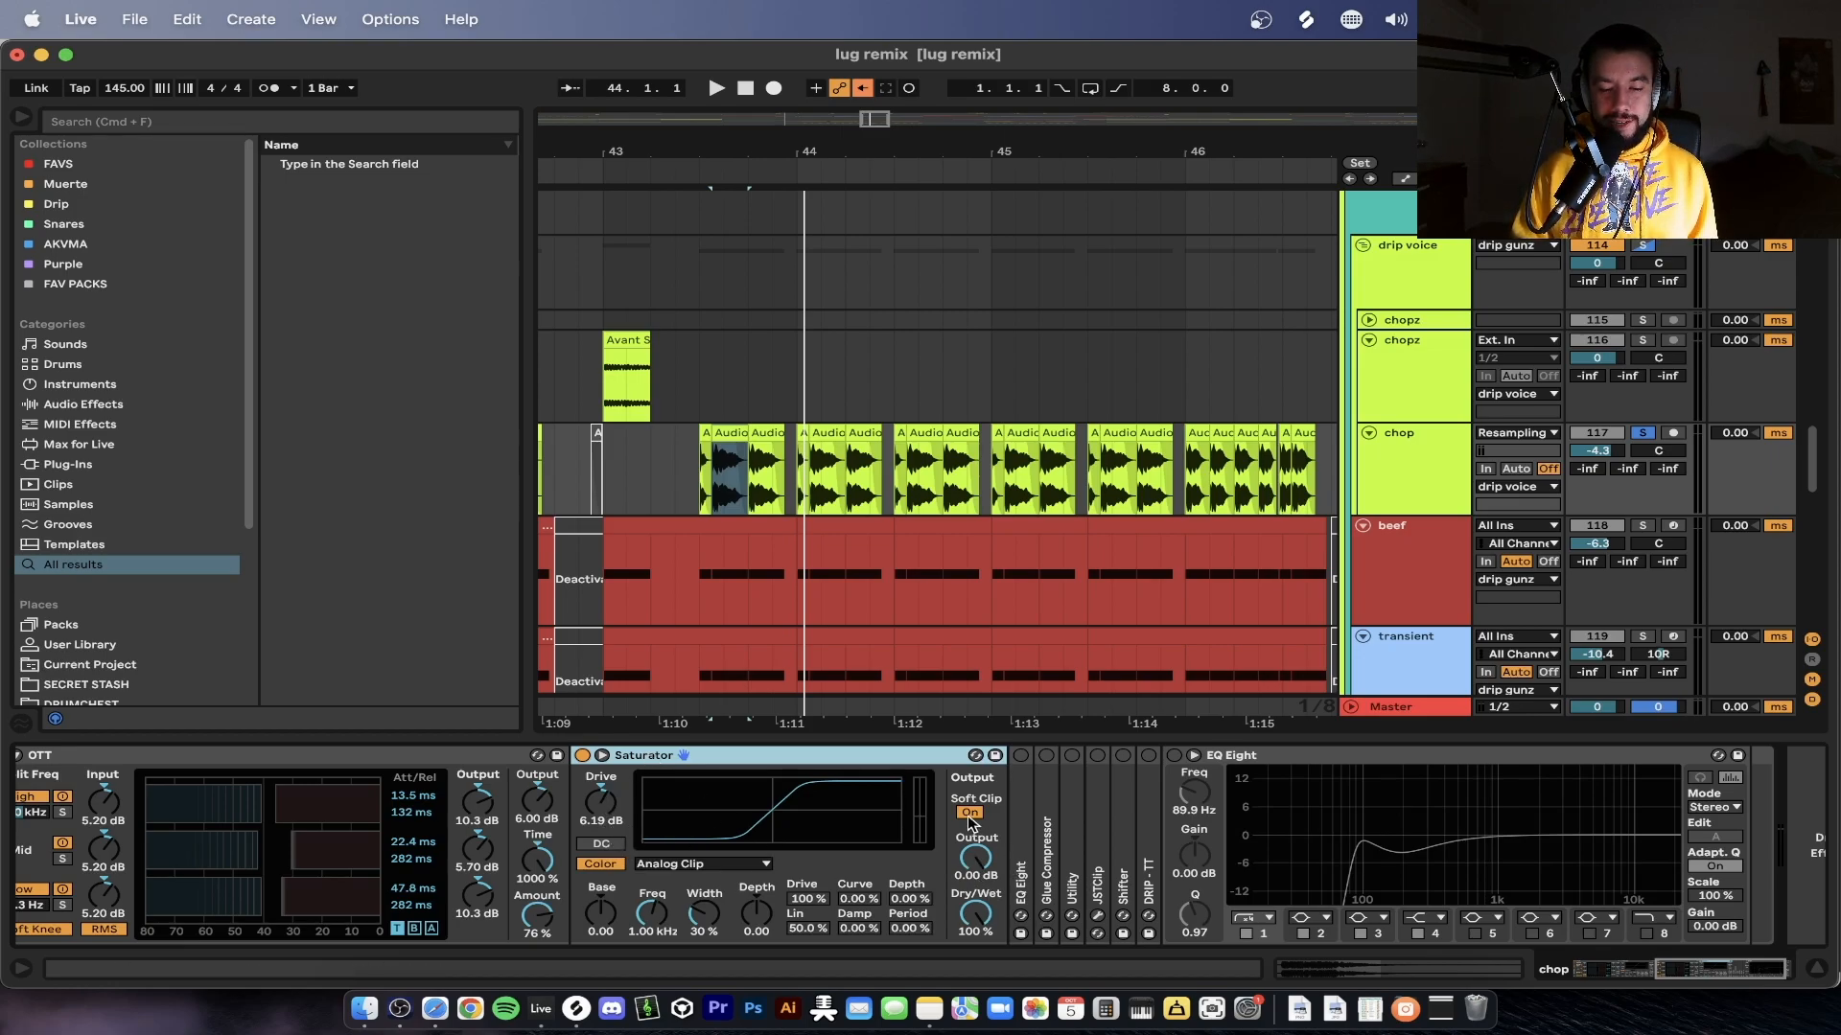
scroll(870, 871, left, 10)
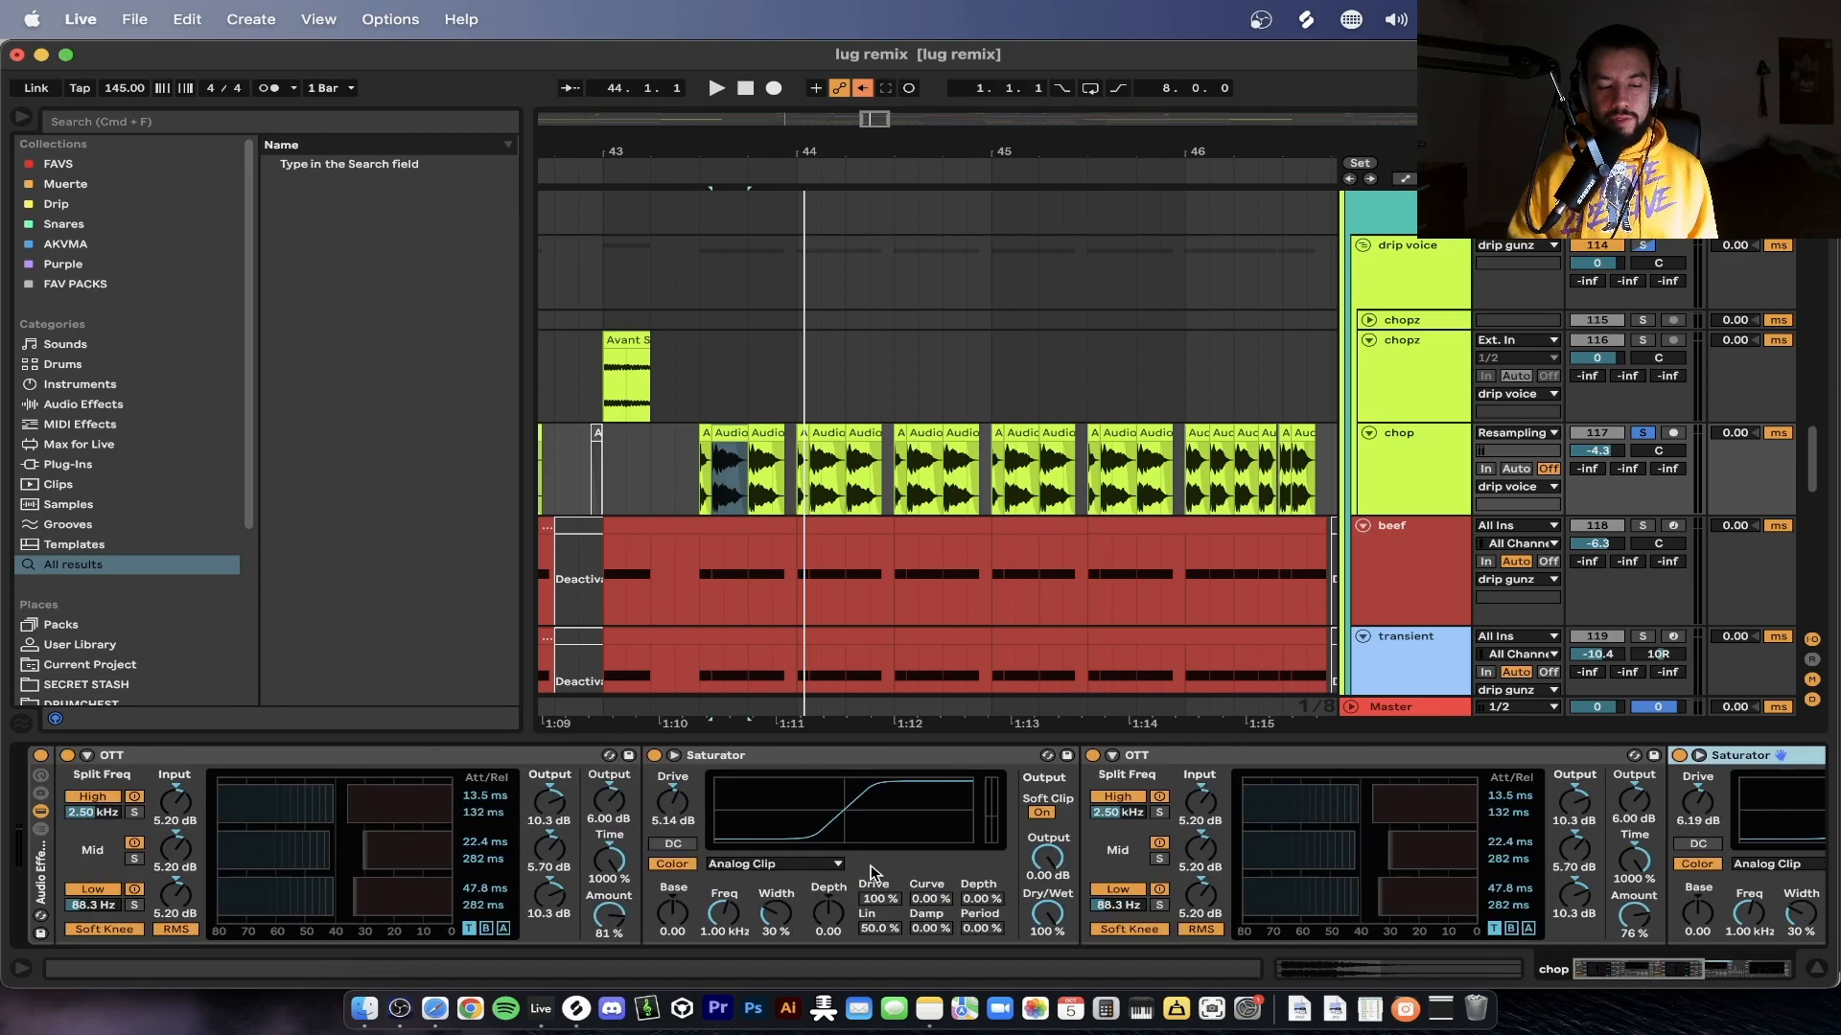
scroll(858, 876, right, 10)
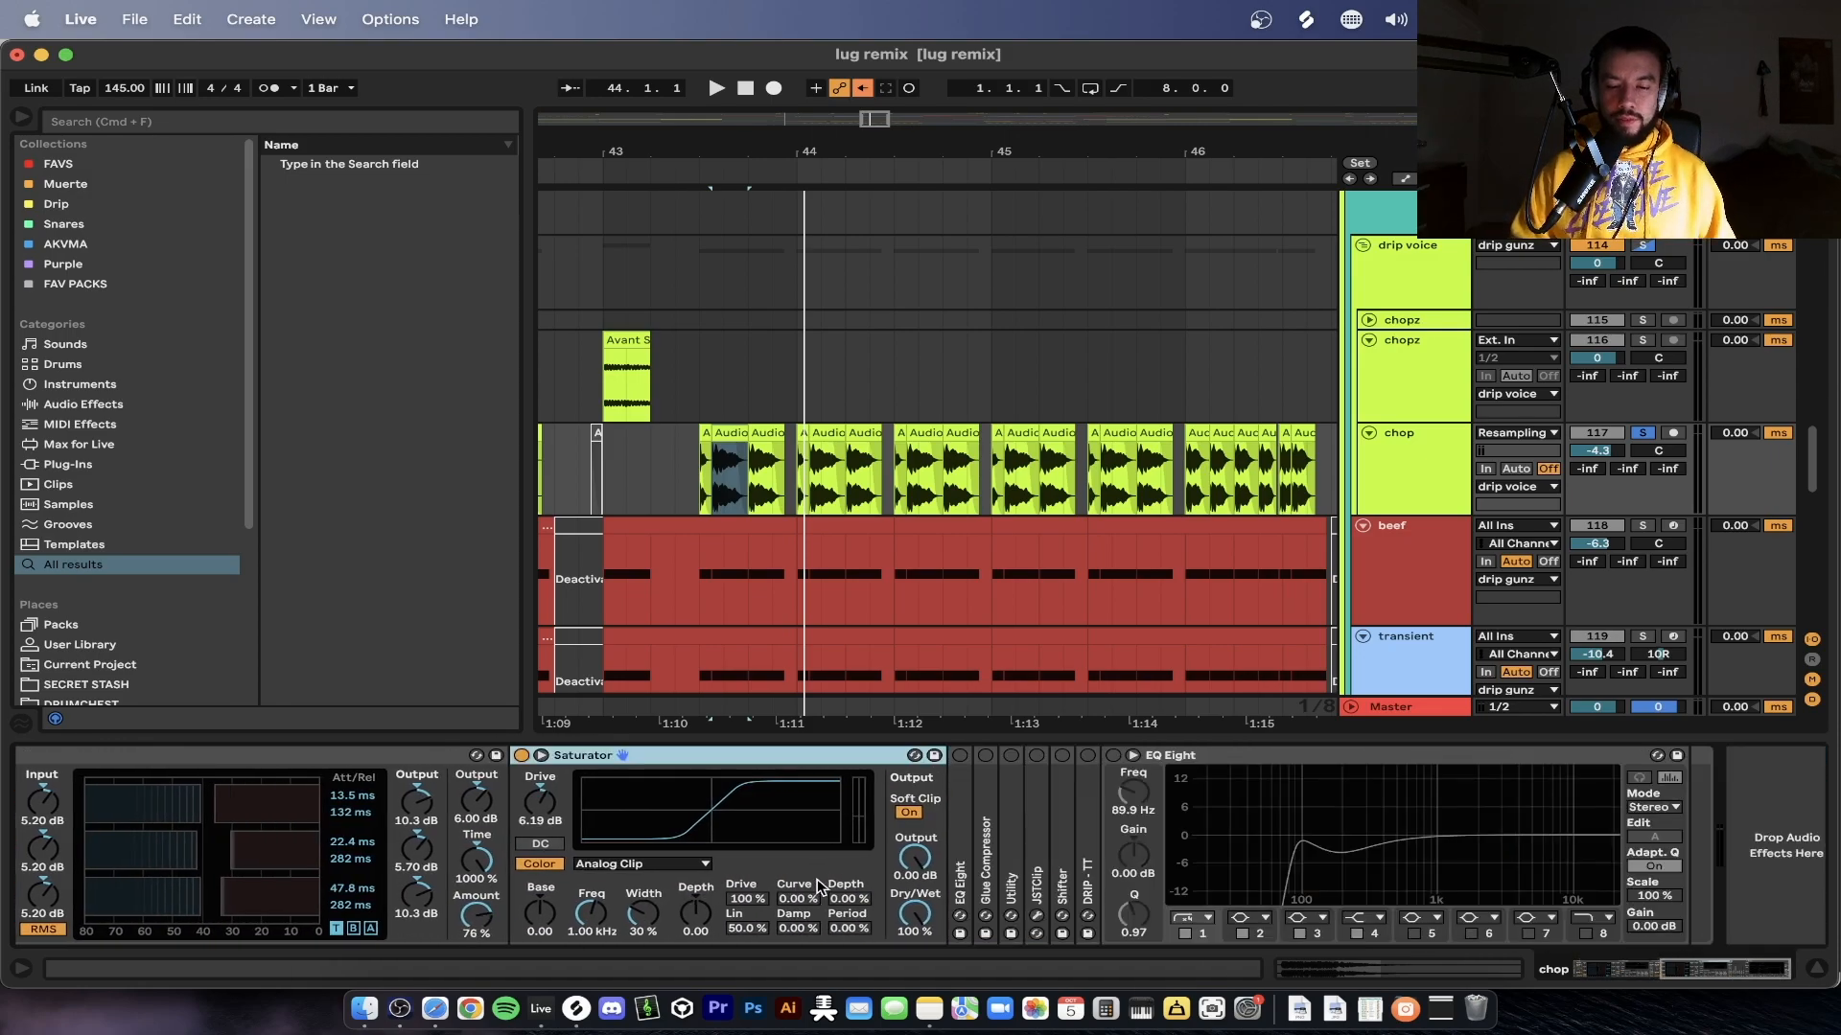
key(space)
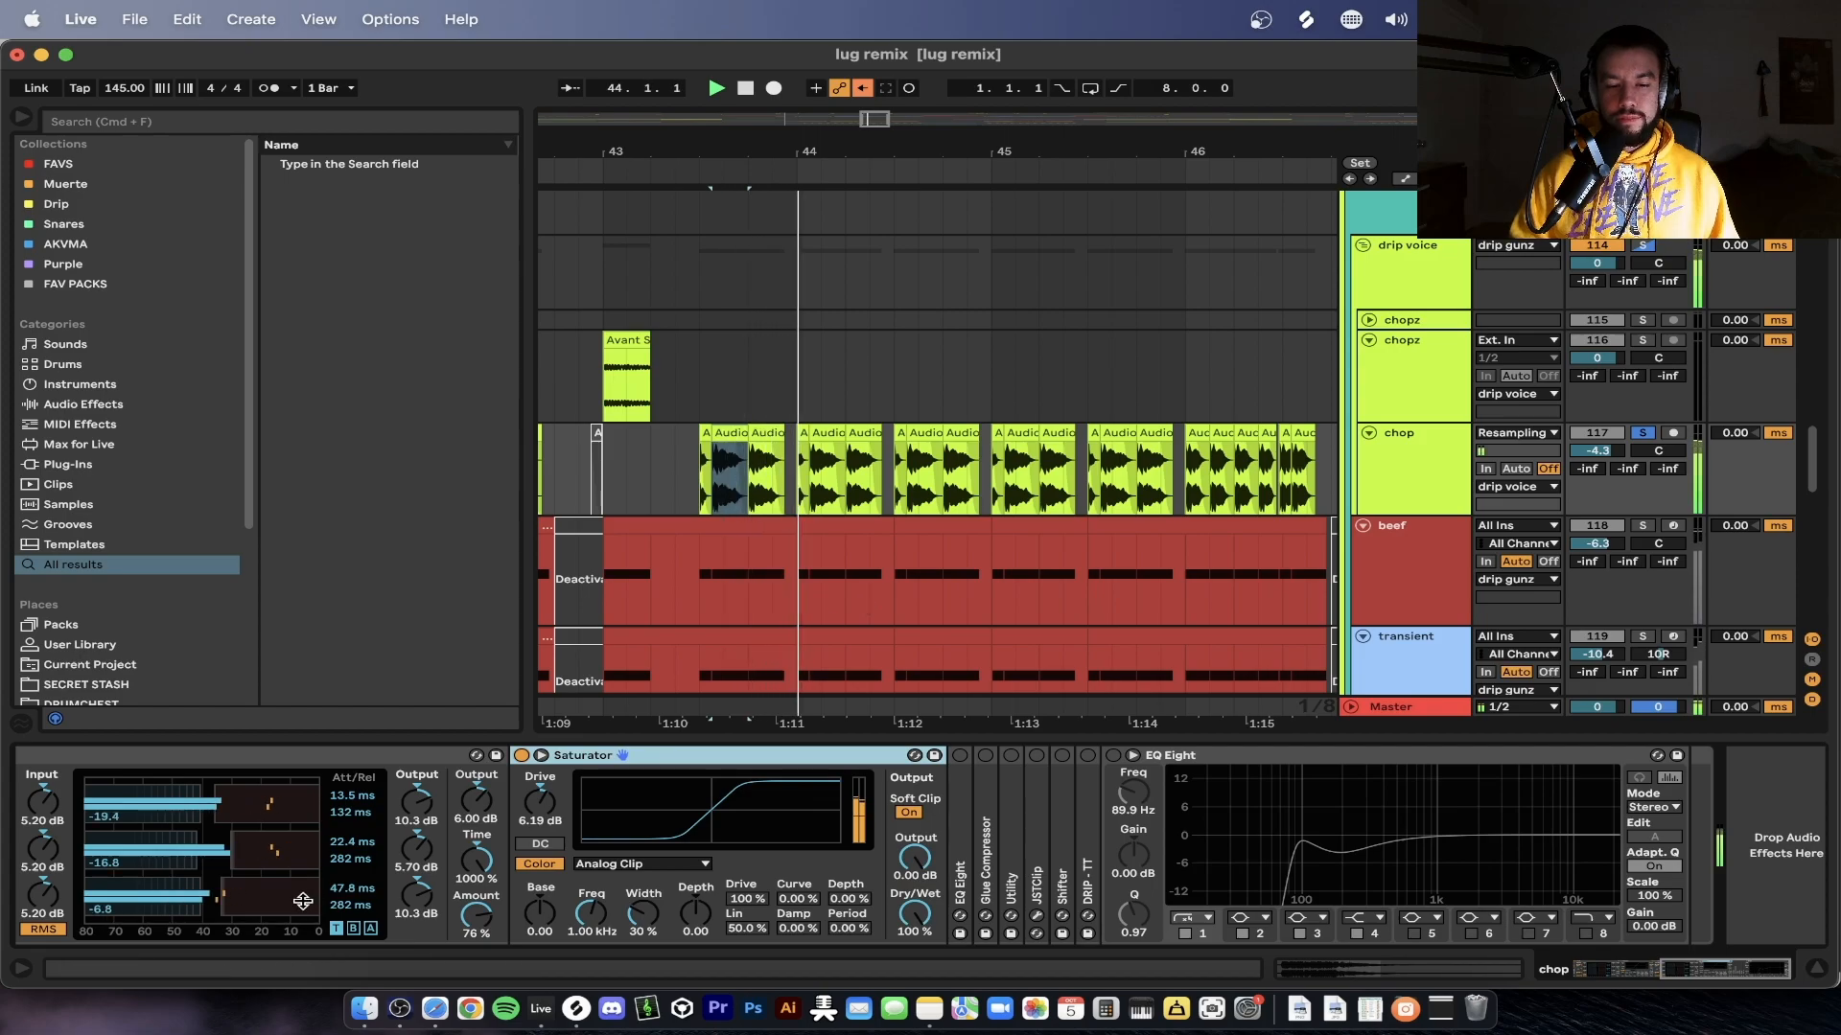
scroll(710, 796, left, 2)
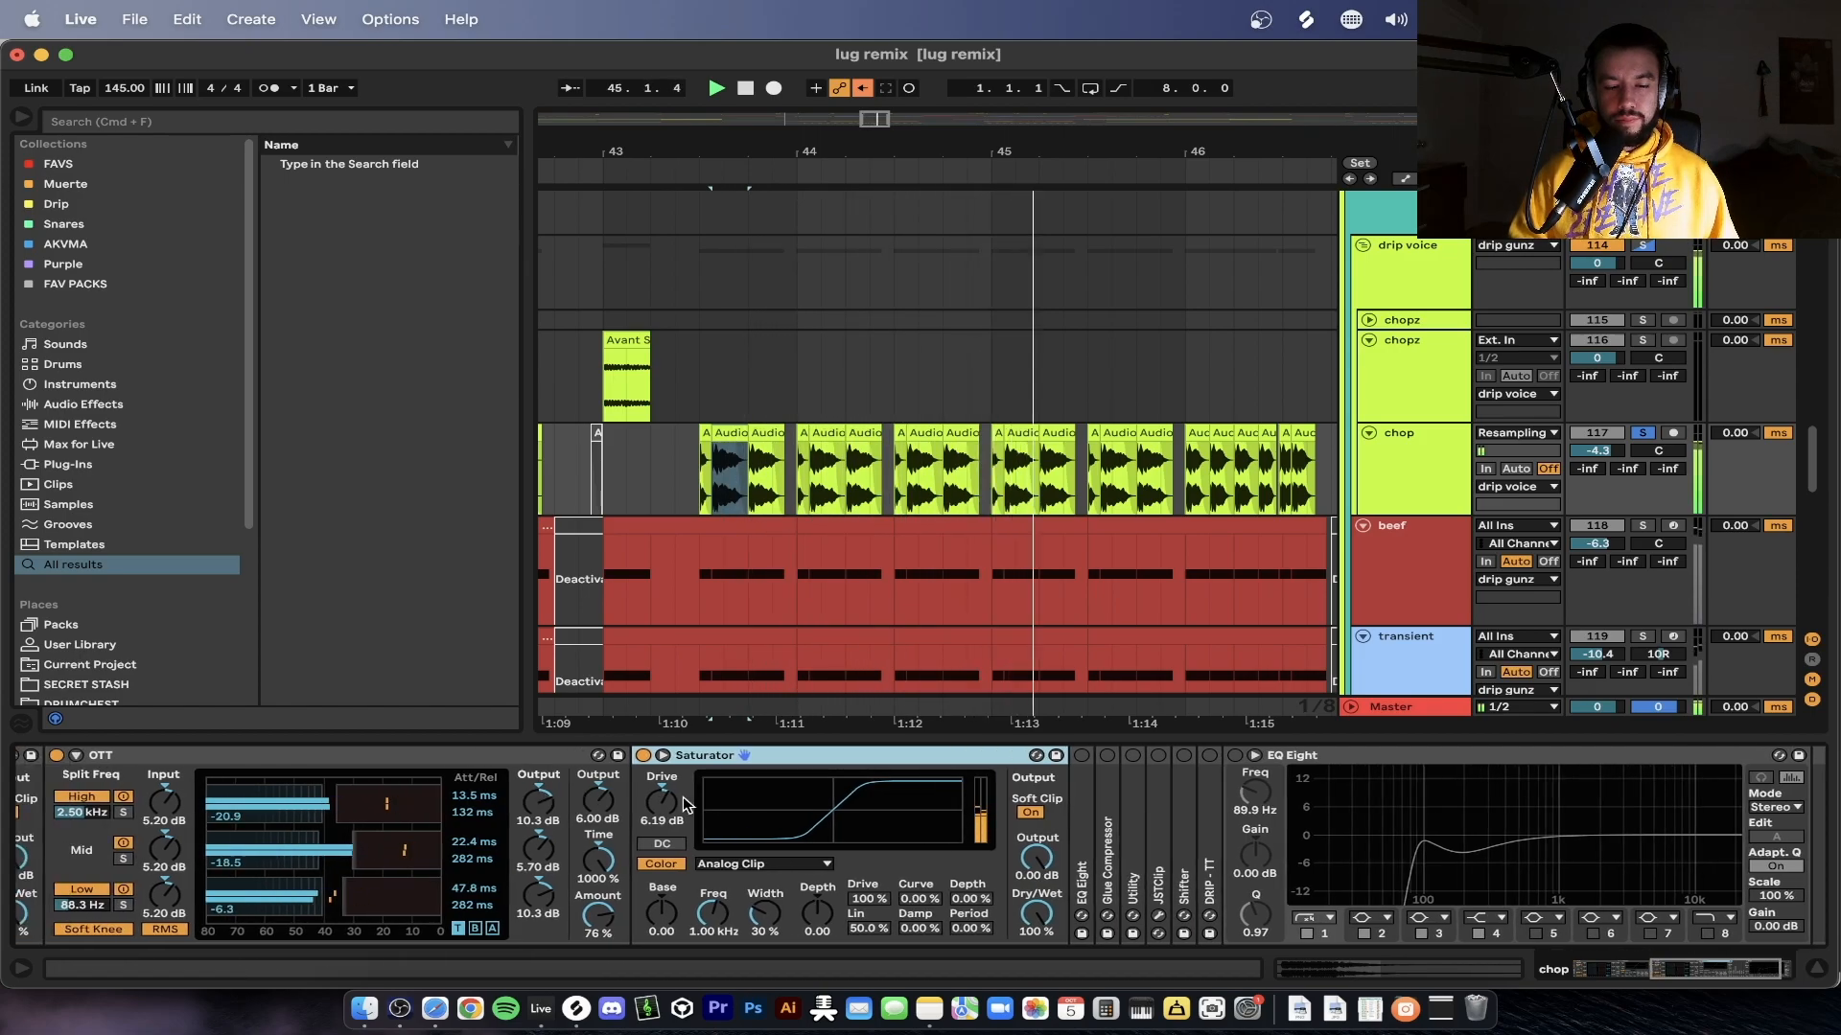
scroll(682, 796, right, 2)
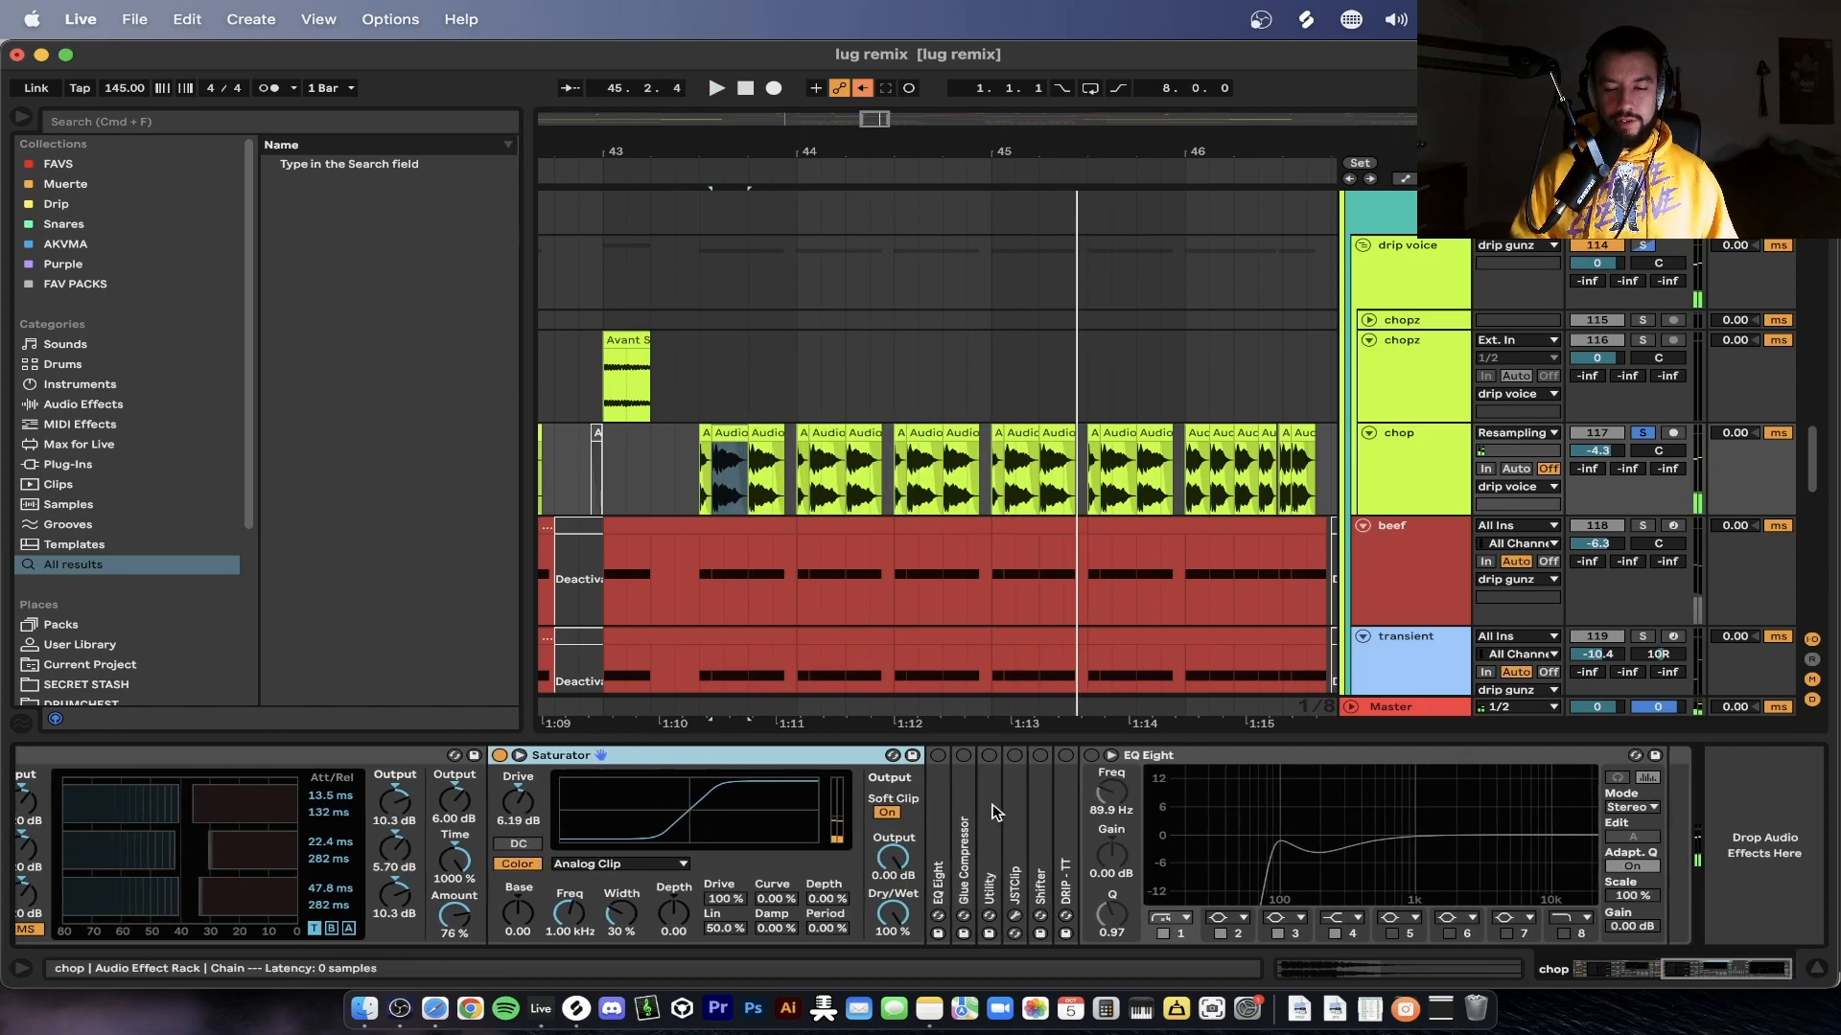
Unfold and switch on the EQ Eight after the second Saturator, select its band 4, and play the chop clips
double_click(941, 802)
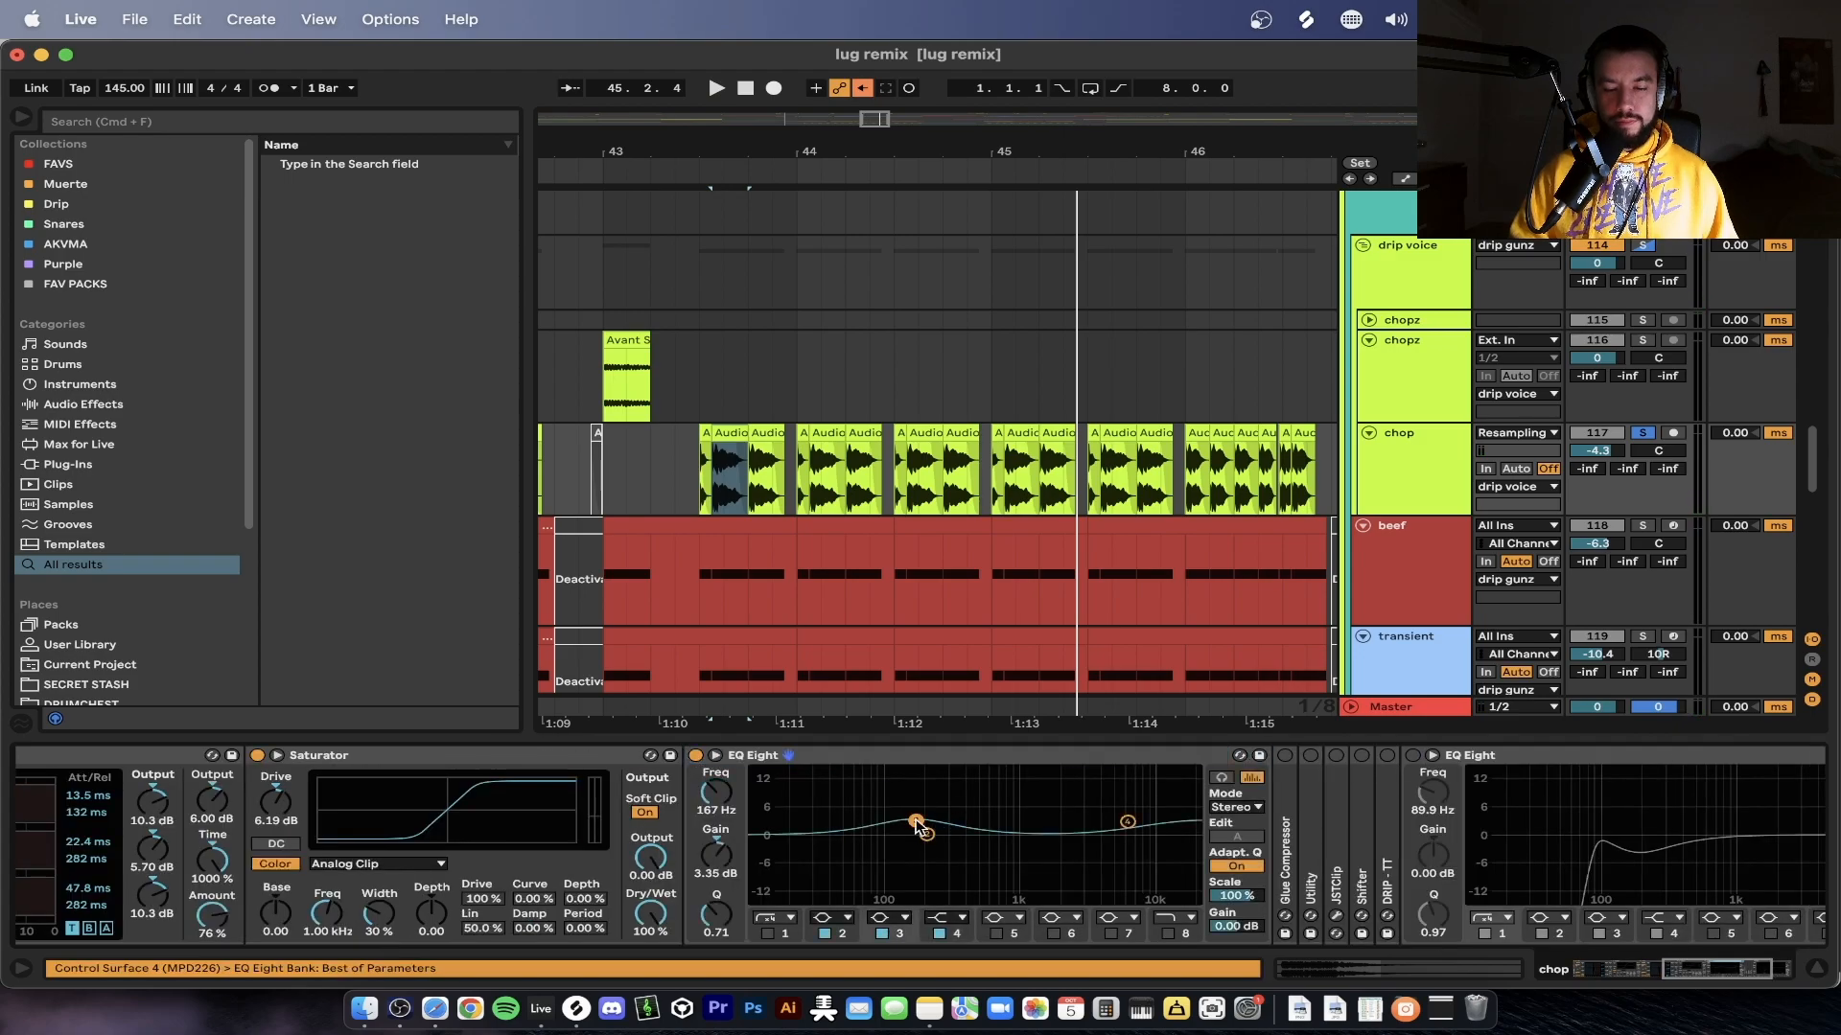
click(1128, 824)
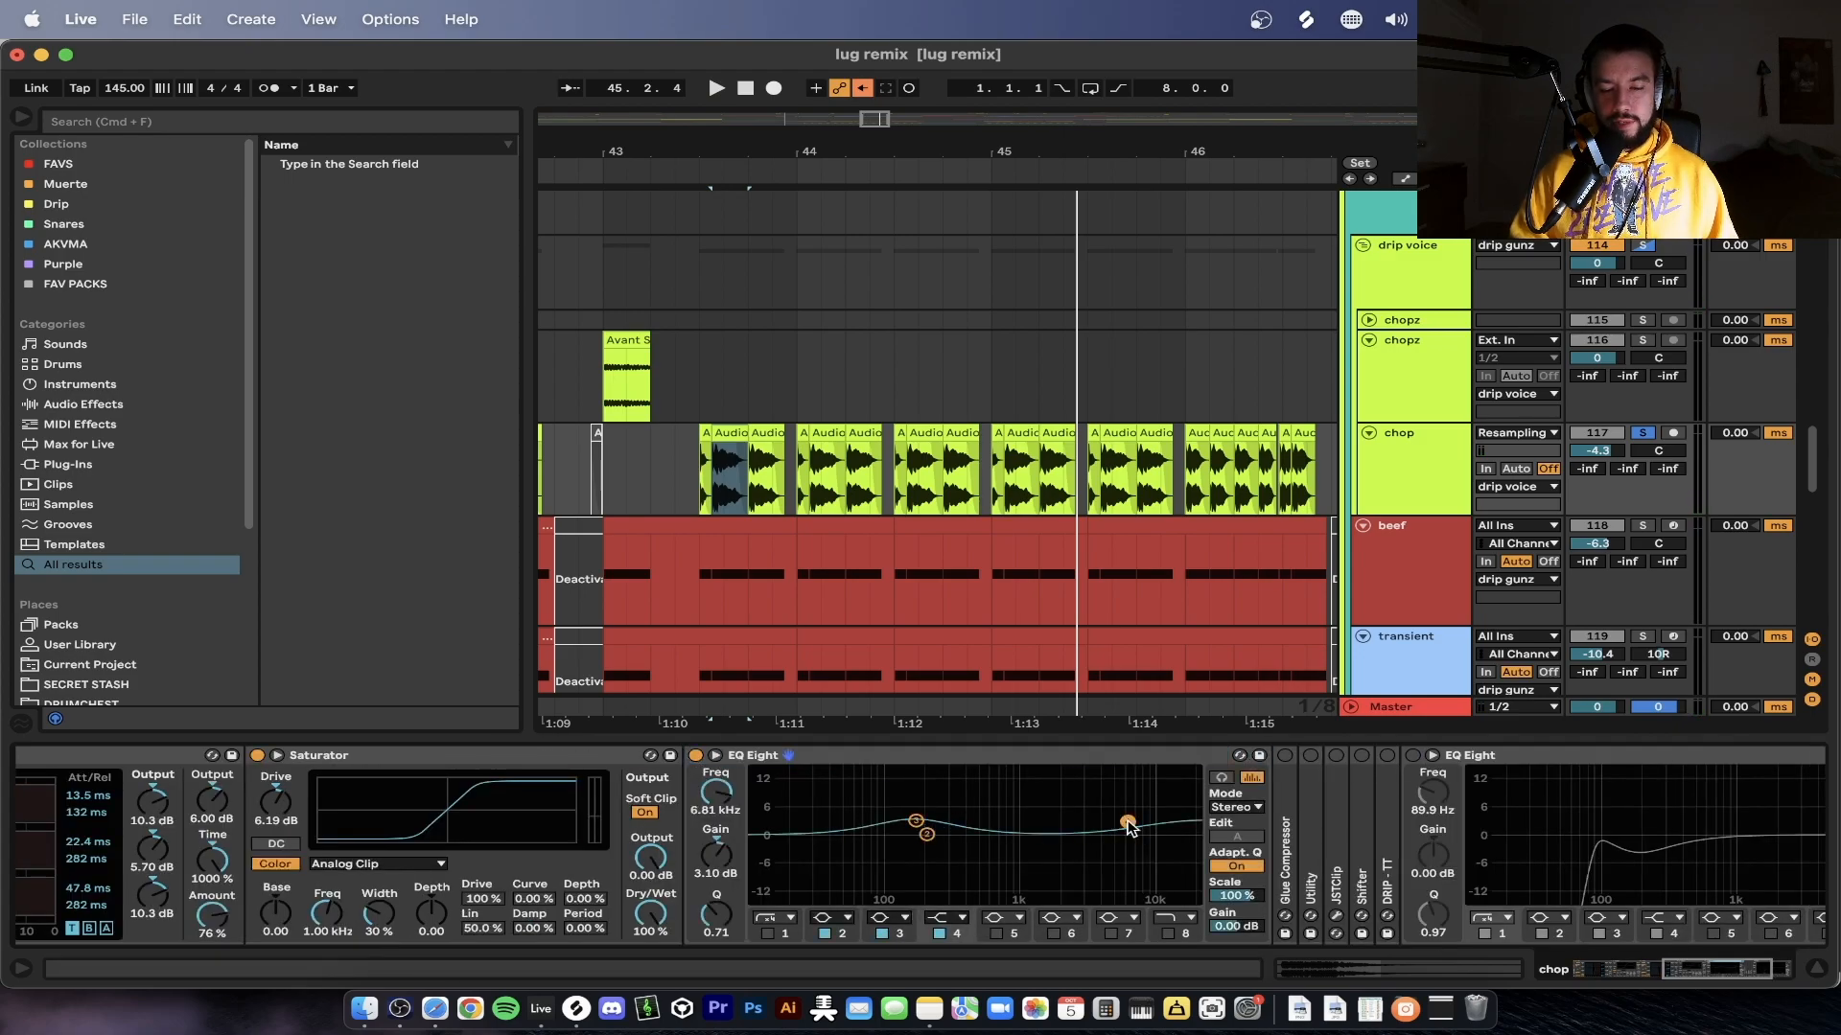
key(space)
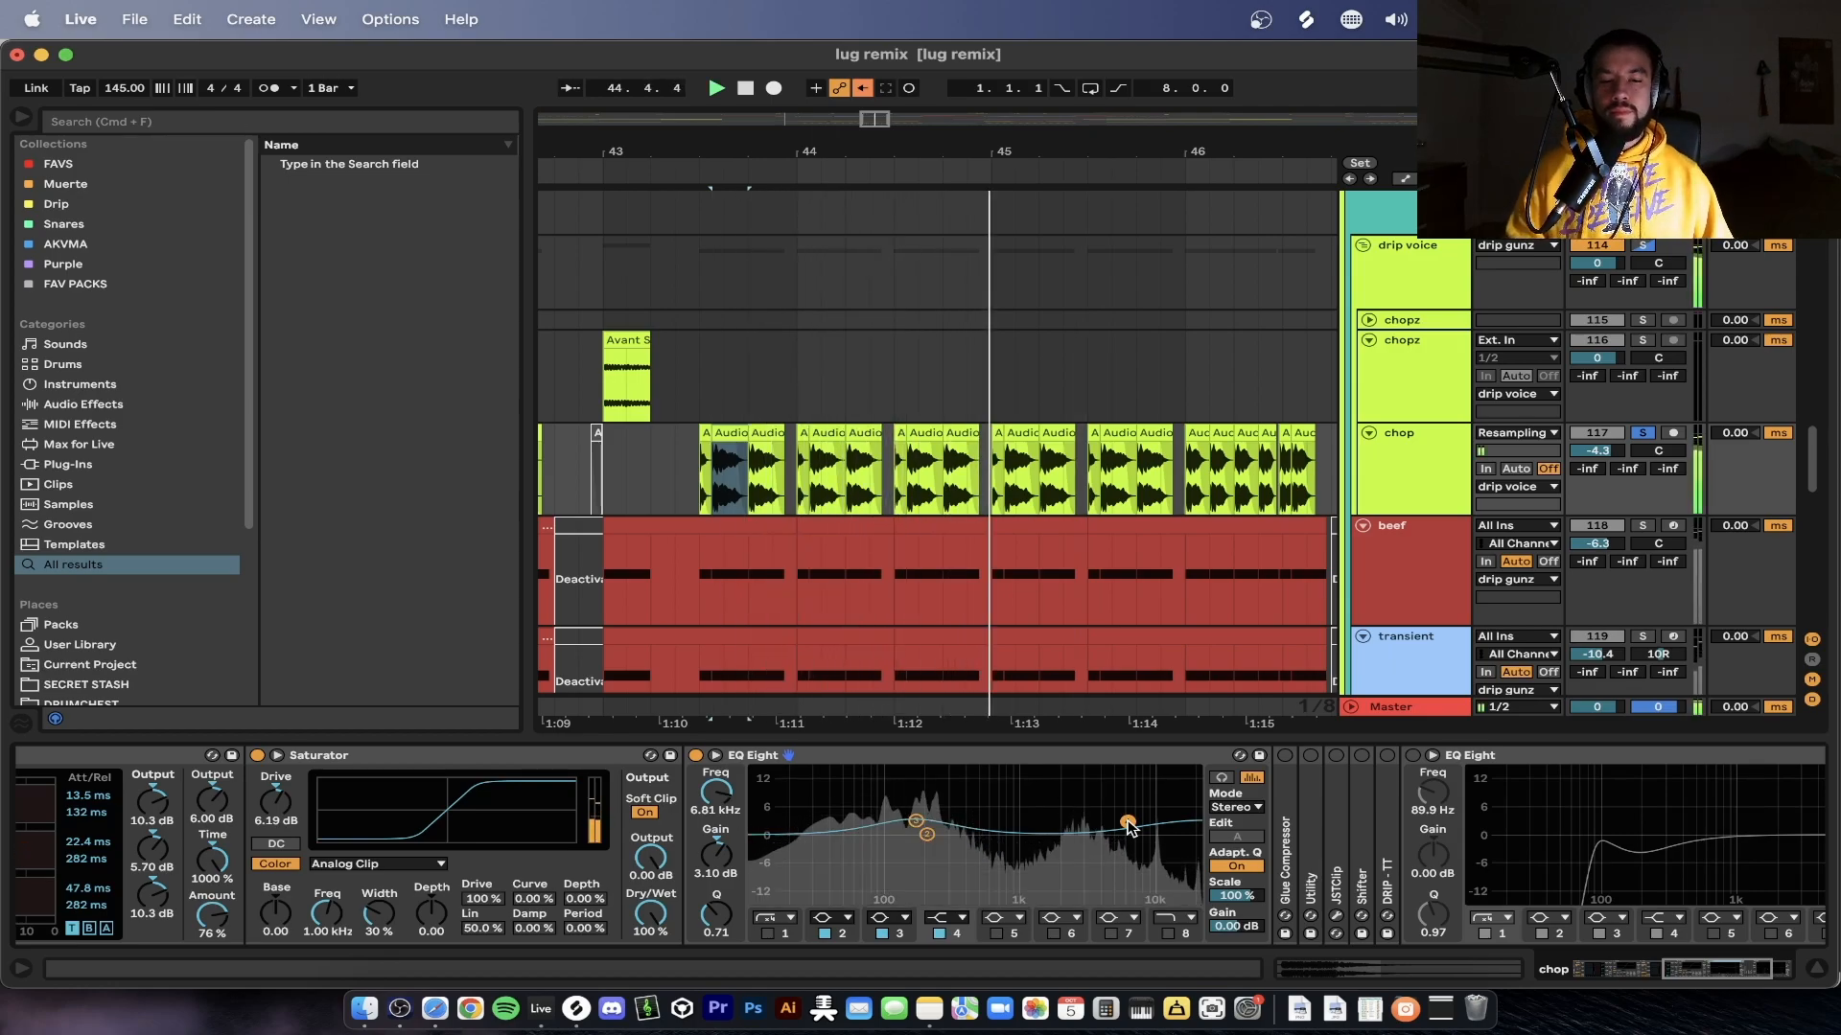
Unfold and switch on the Glue Compressor, and play the chop clips through it
scroll(1112, 819, right, 3)
double_click(1096, 815)
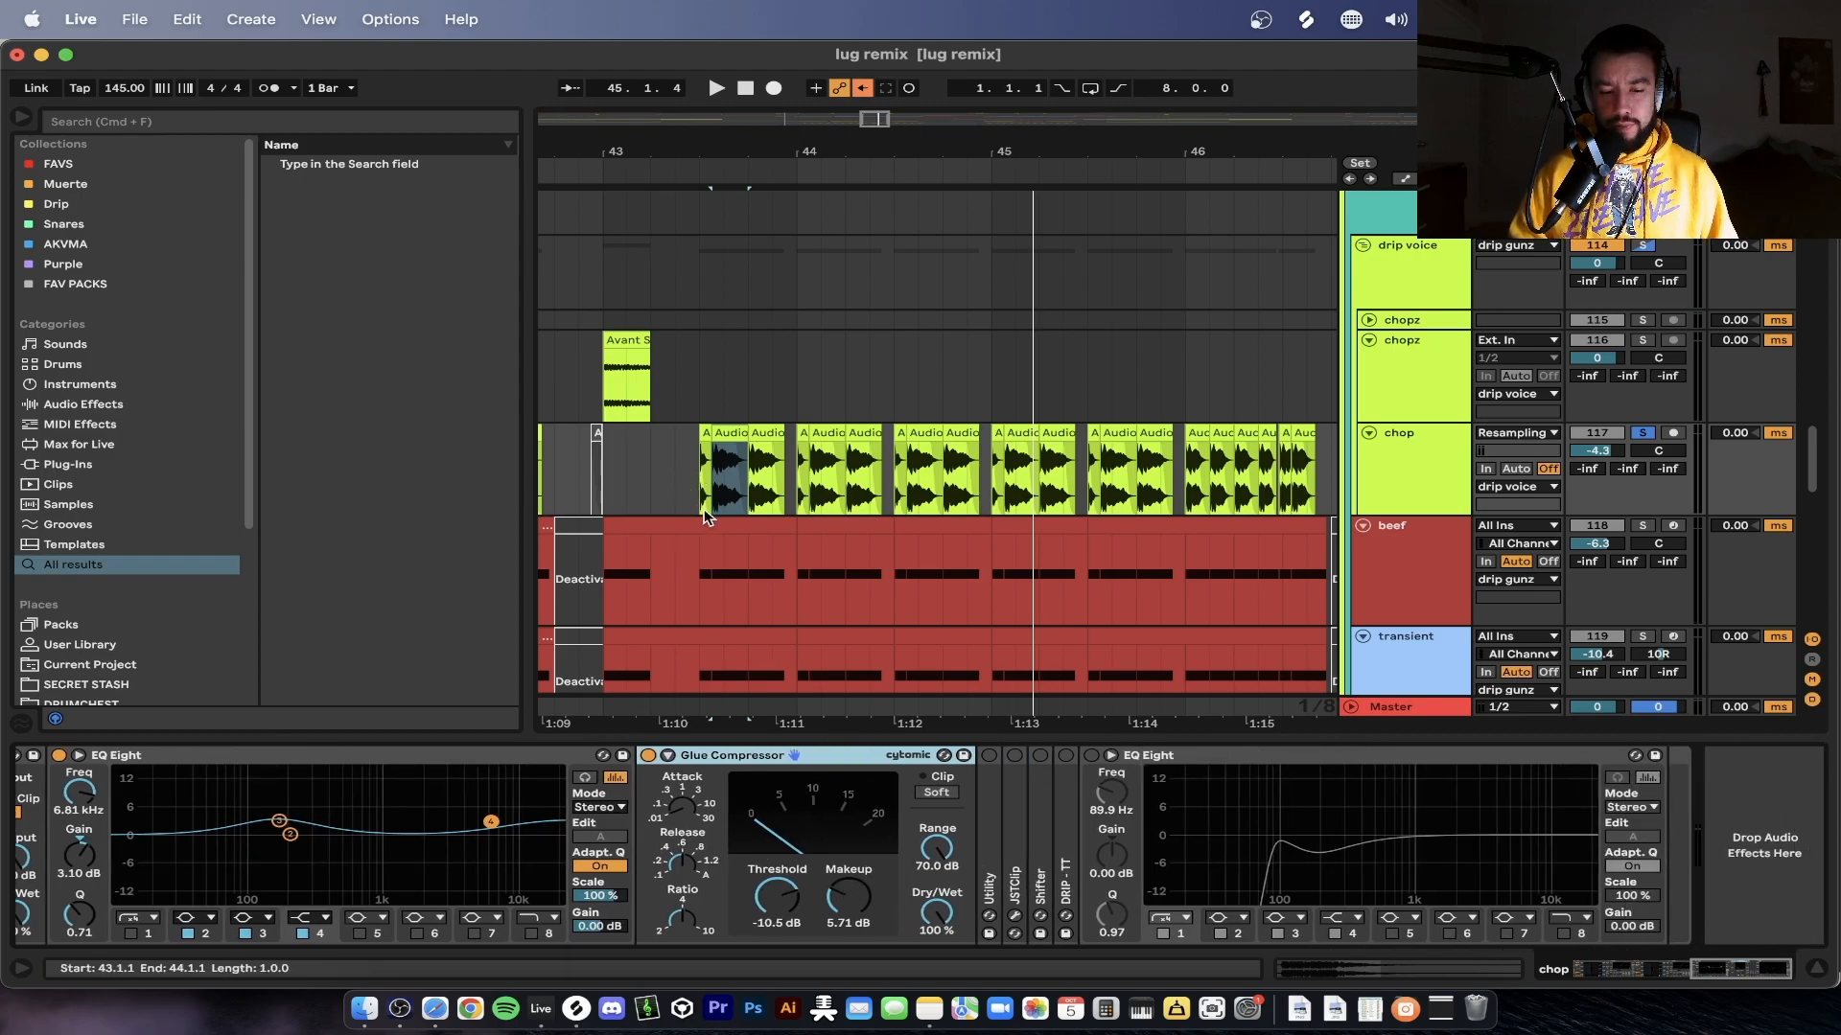
key(space)
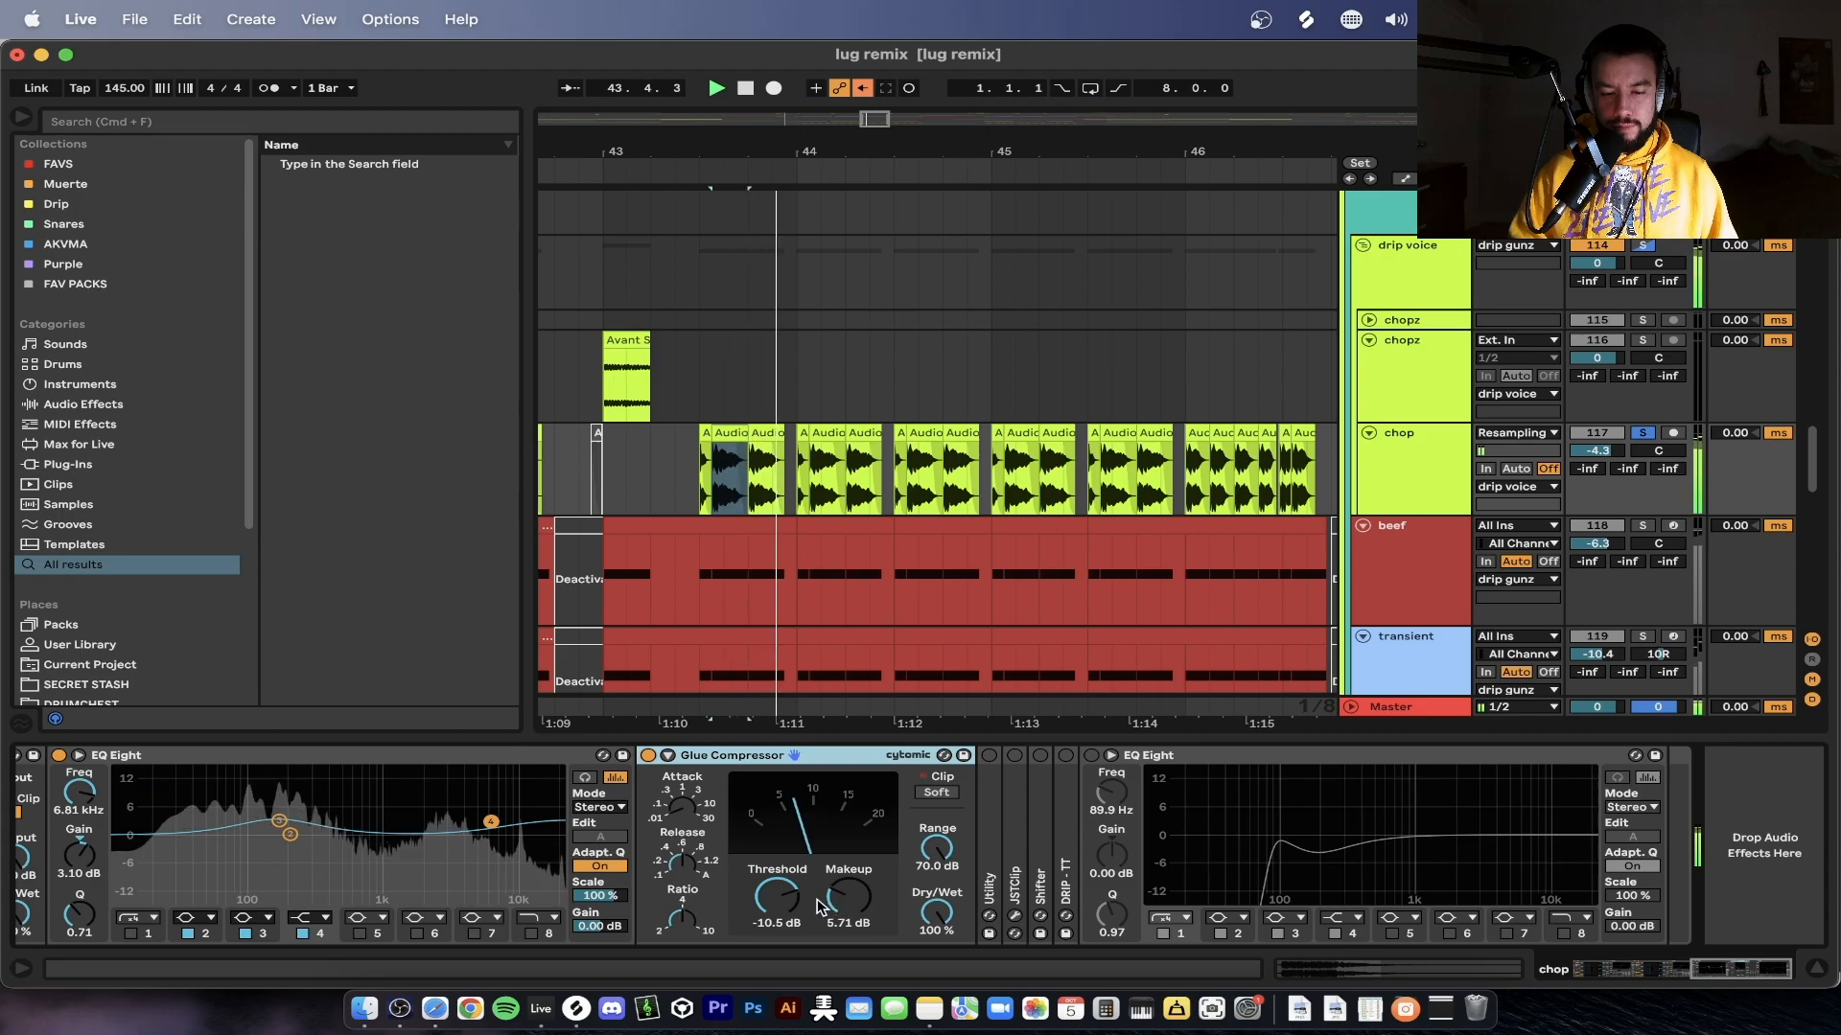
Unfold the Utility to check its settings, switch it on, and fold it again
double_click(982, 836)
scroll(981, 836, right, 3)
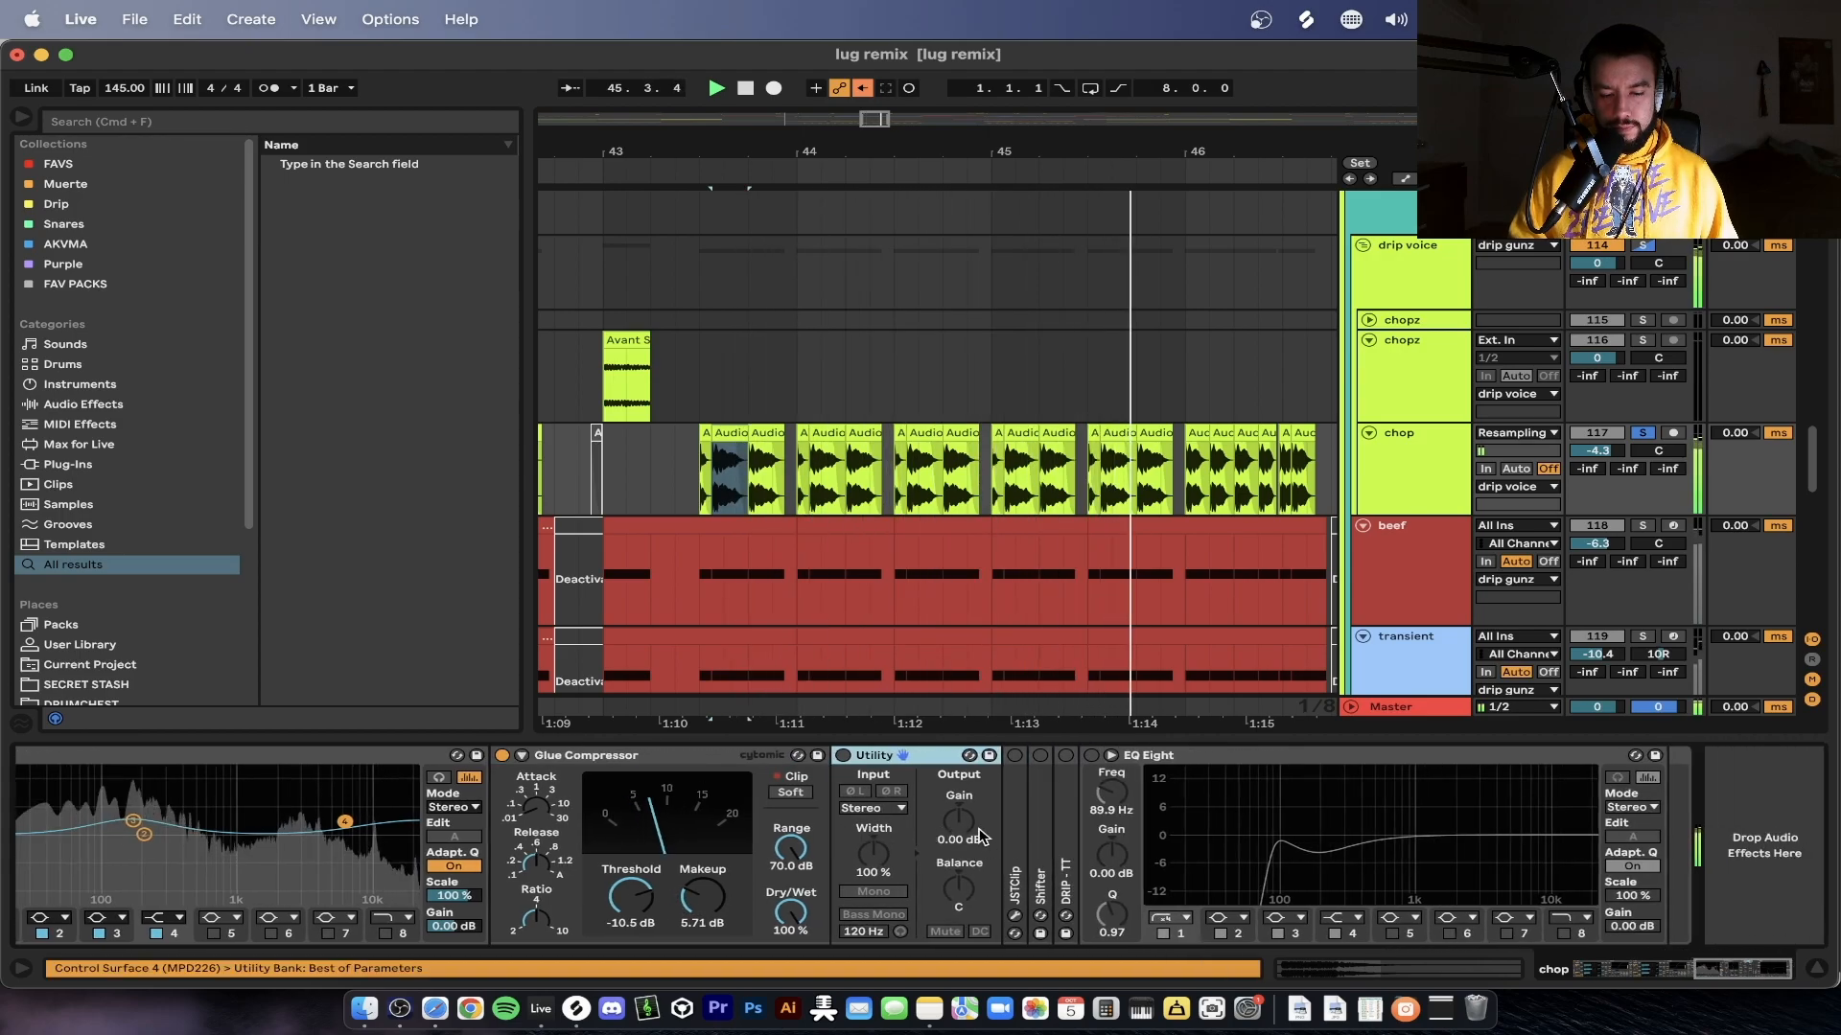
double_click(854, 755)
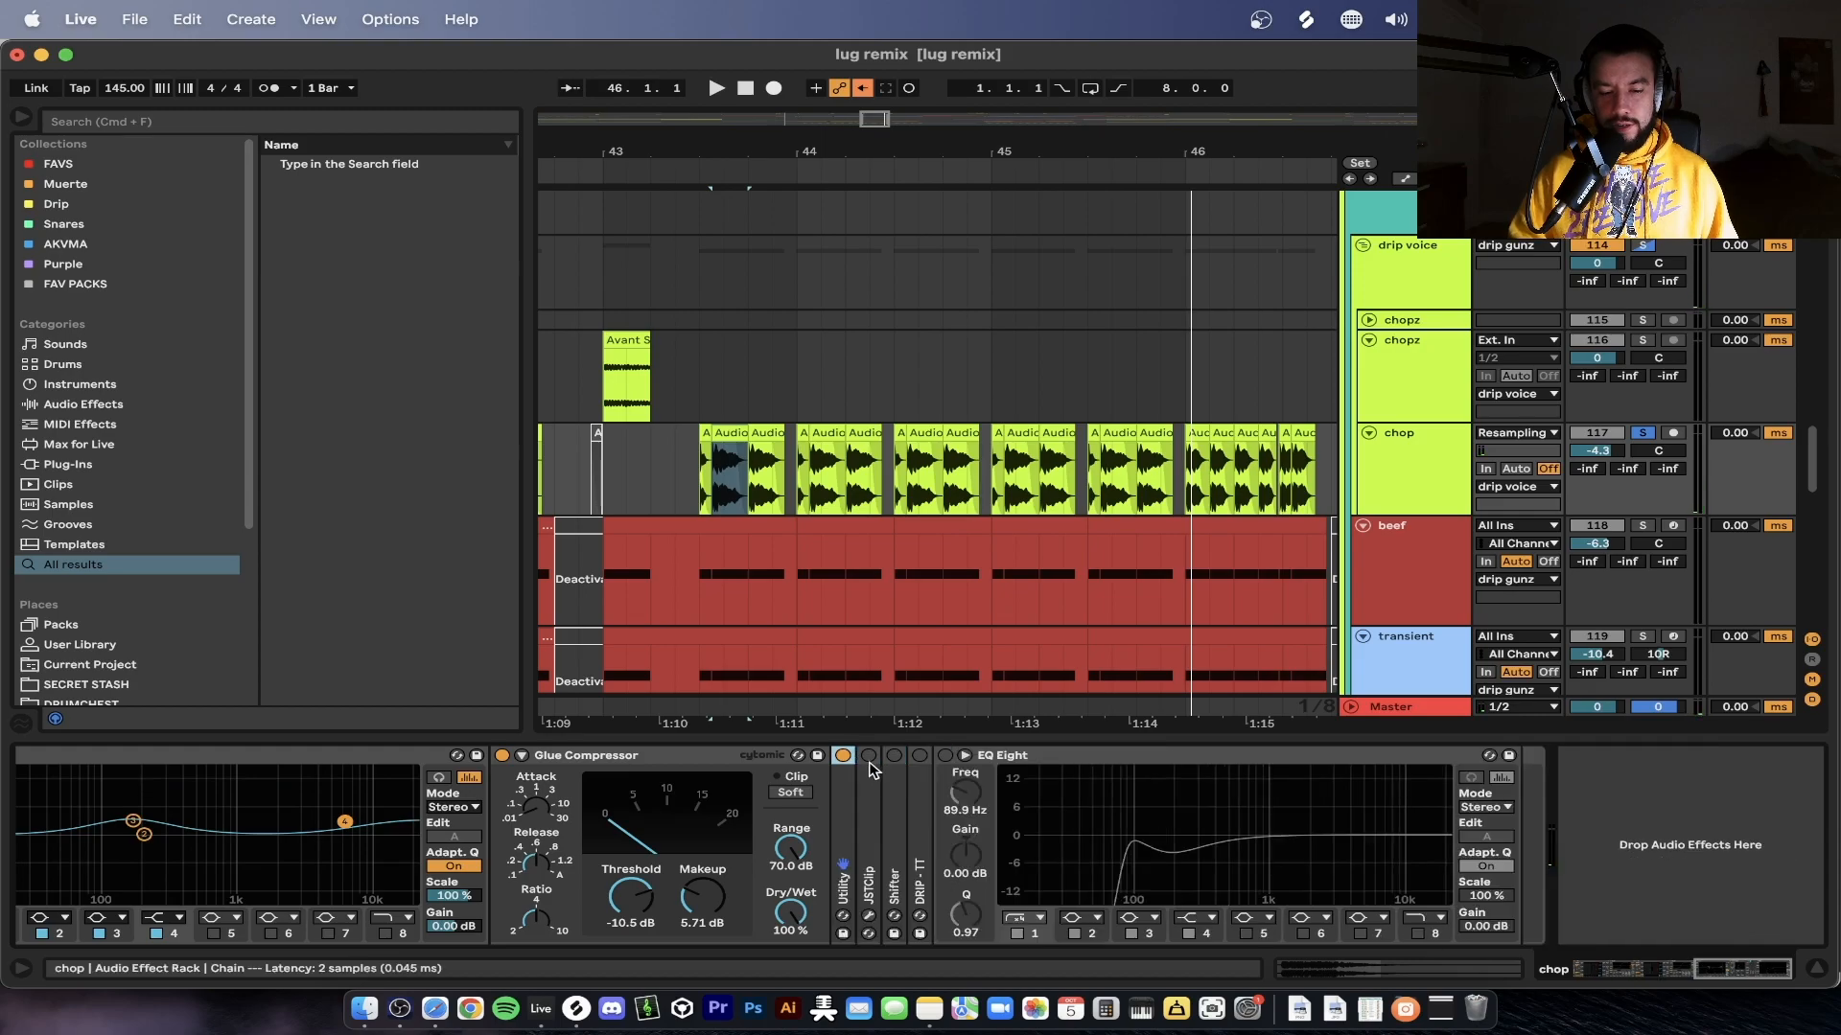
Unfold and switch on JSTClip, view its plugin window, start playback, and close the window
double_click(854, 757)
click(895, 754)
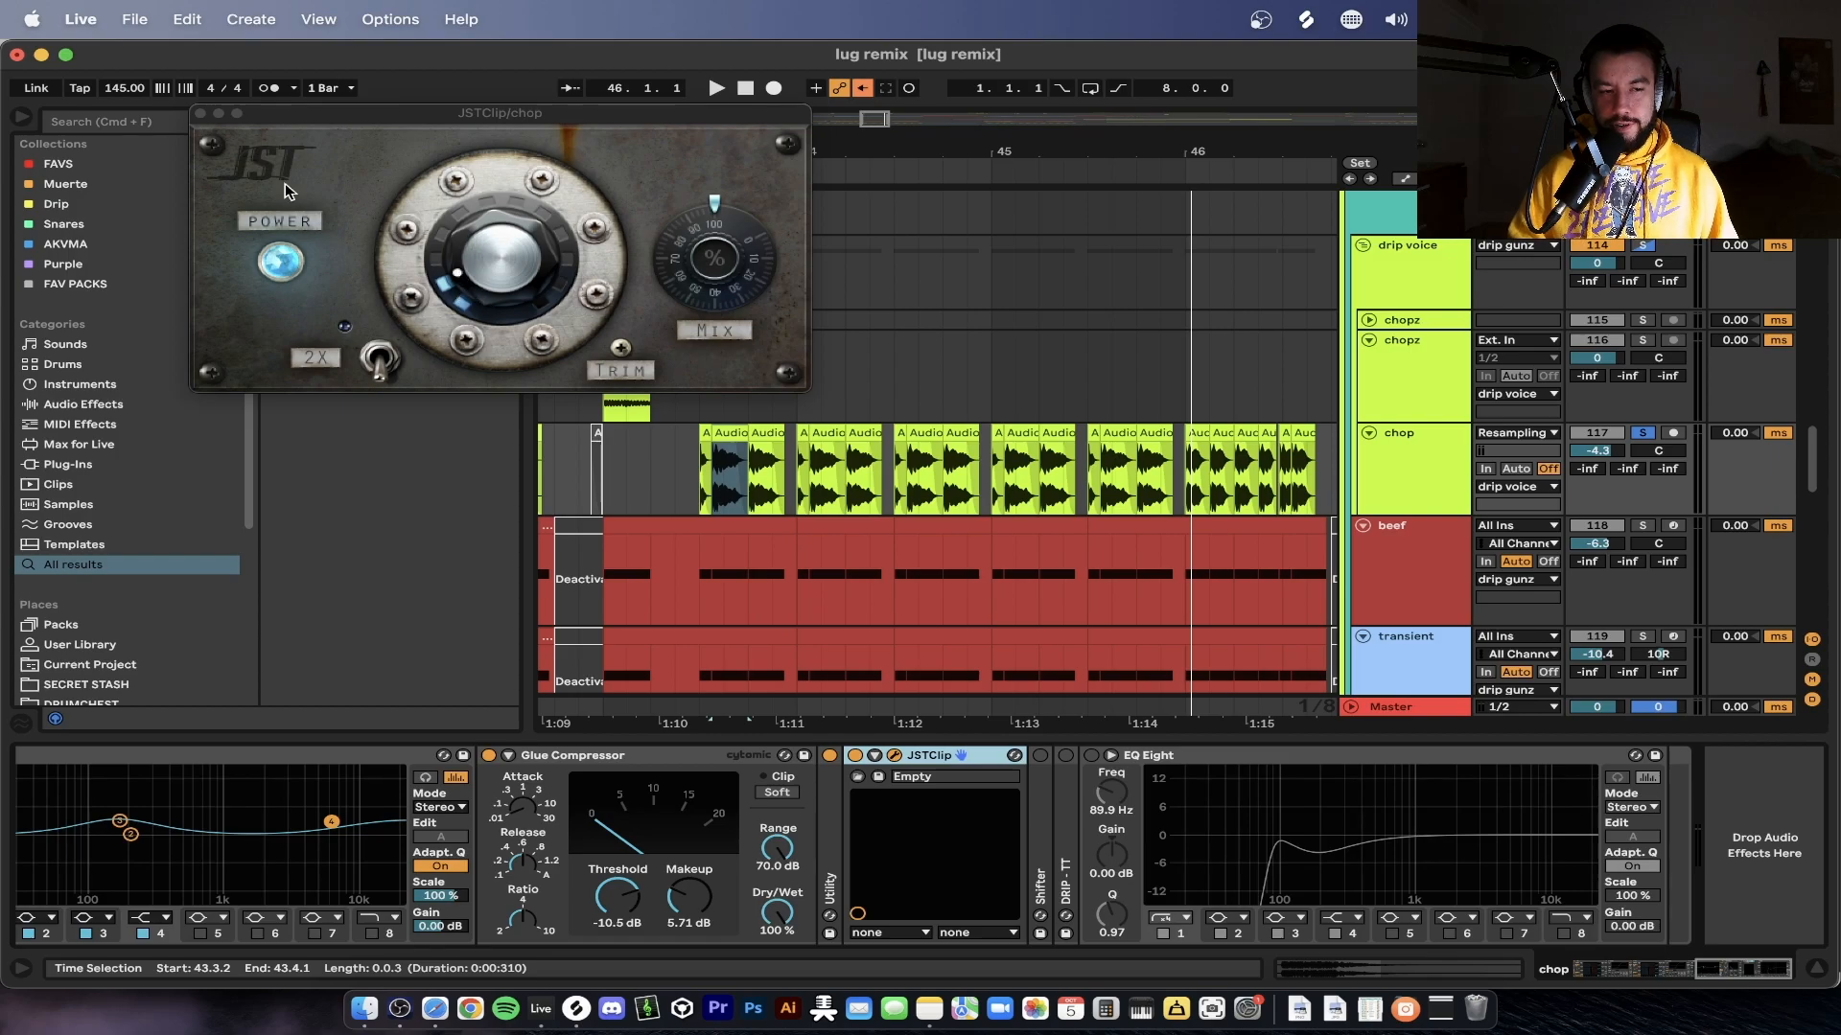
key(space)
click(201, 113)
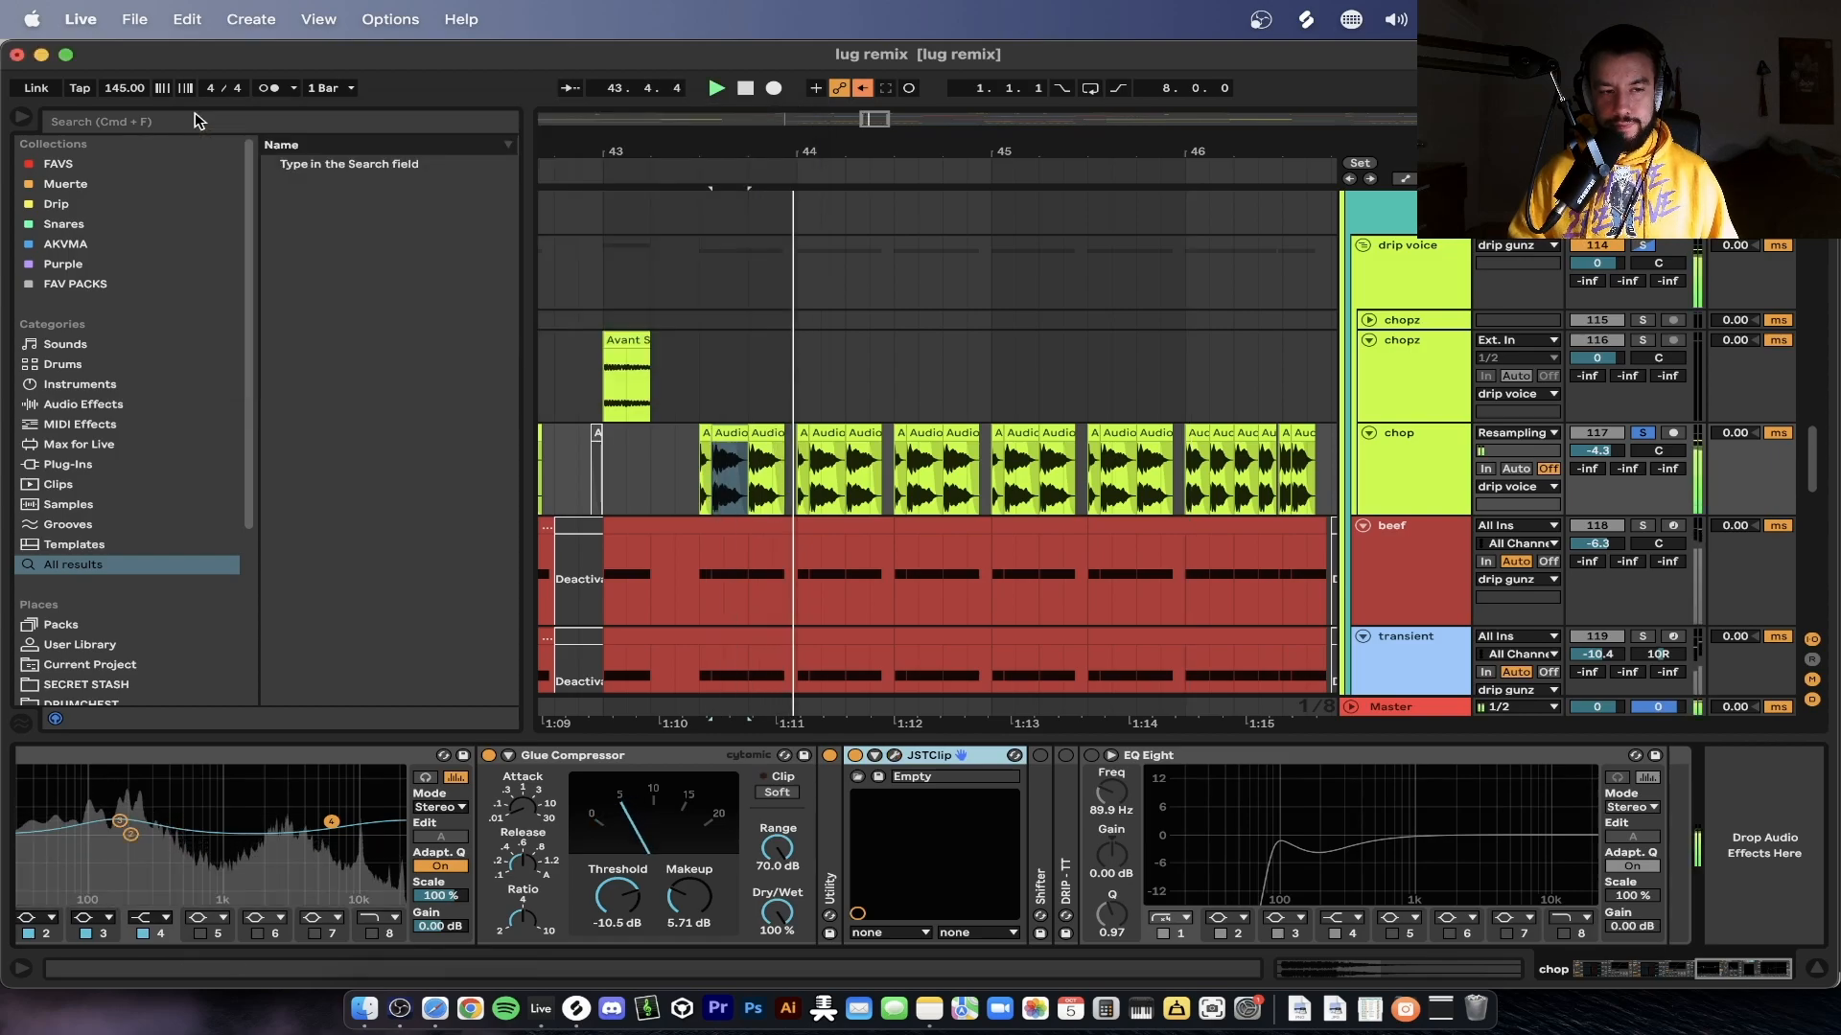
Unfold and switch on the Shifter, and play the chop clips through it from 43.3.1
double_click(1050, 832)
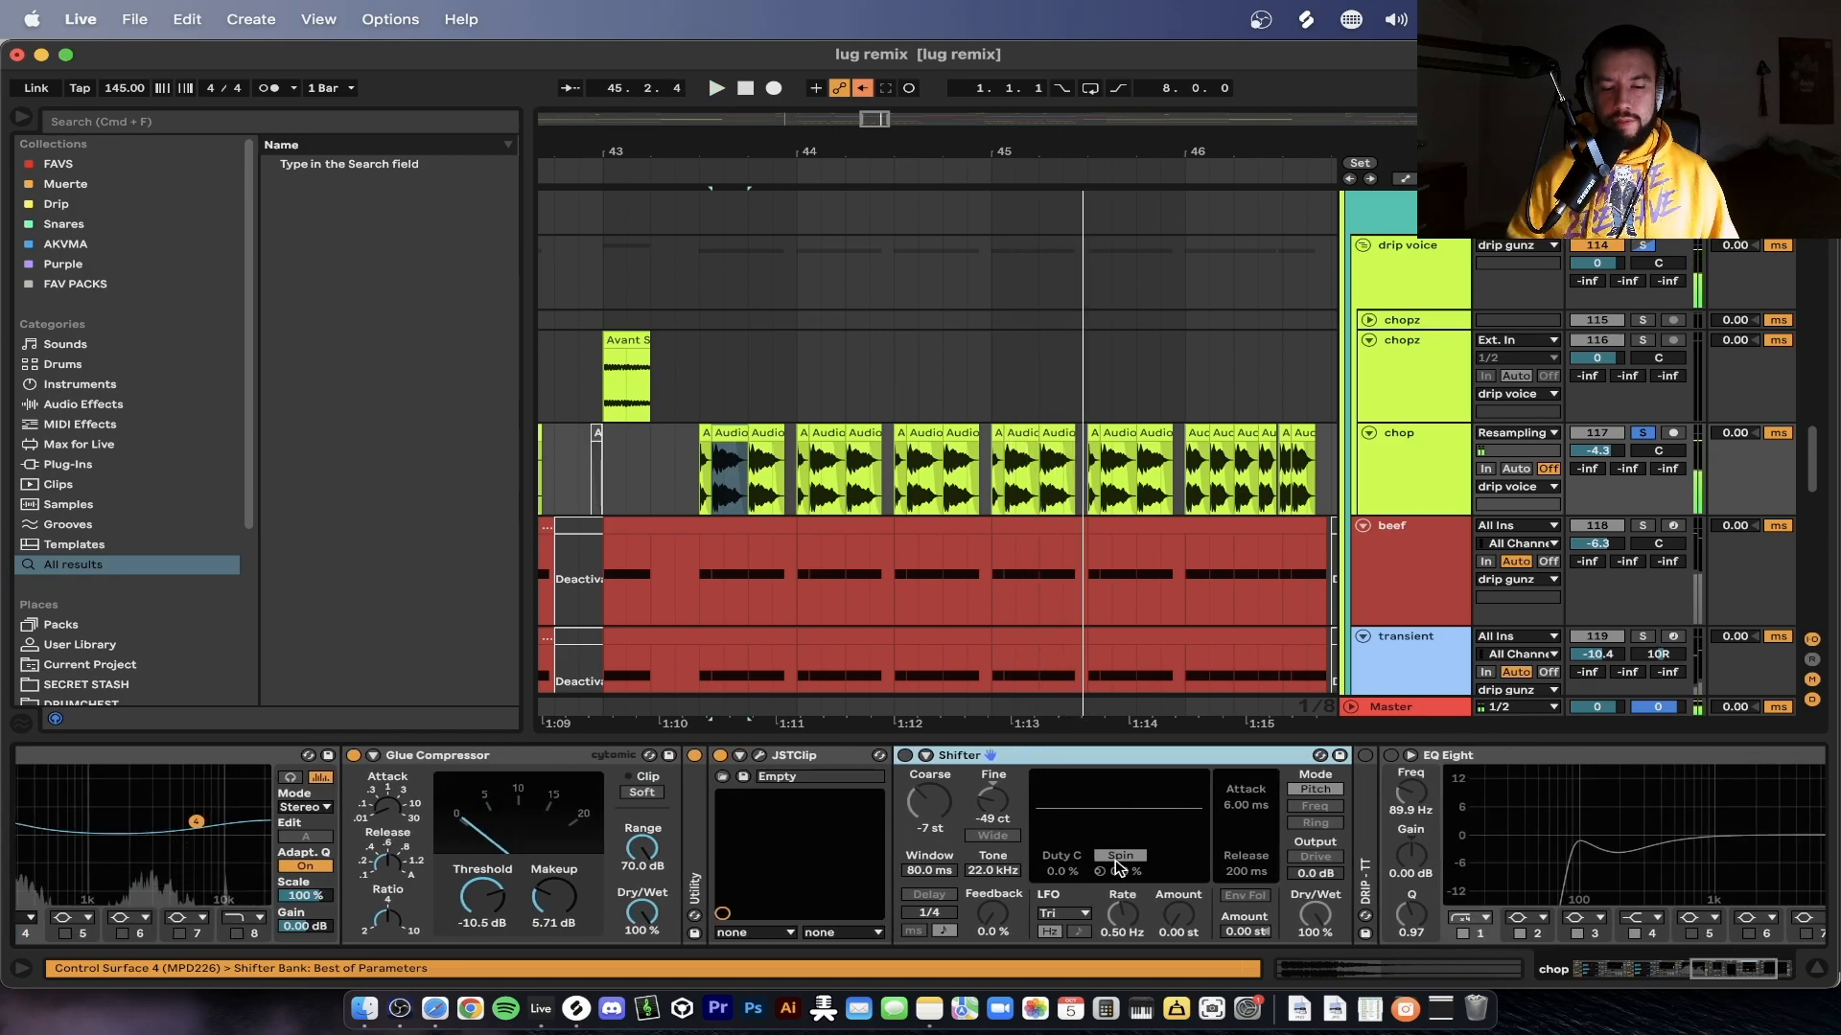
scroll(1116, 867, right, 5)
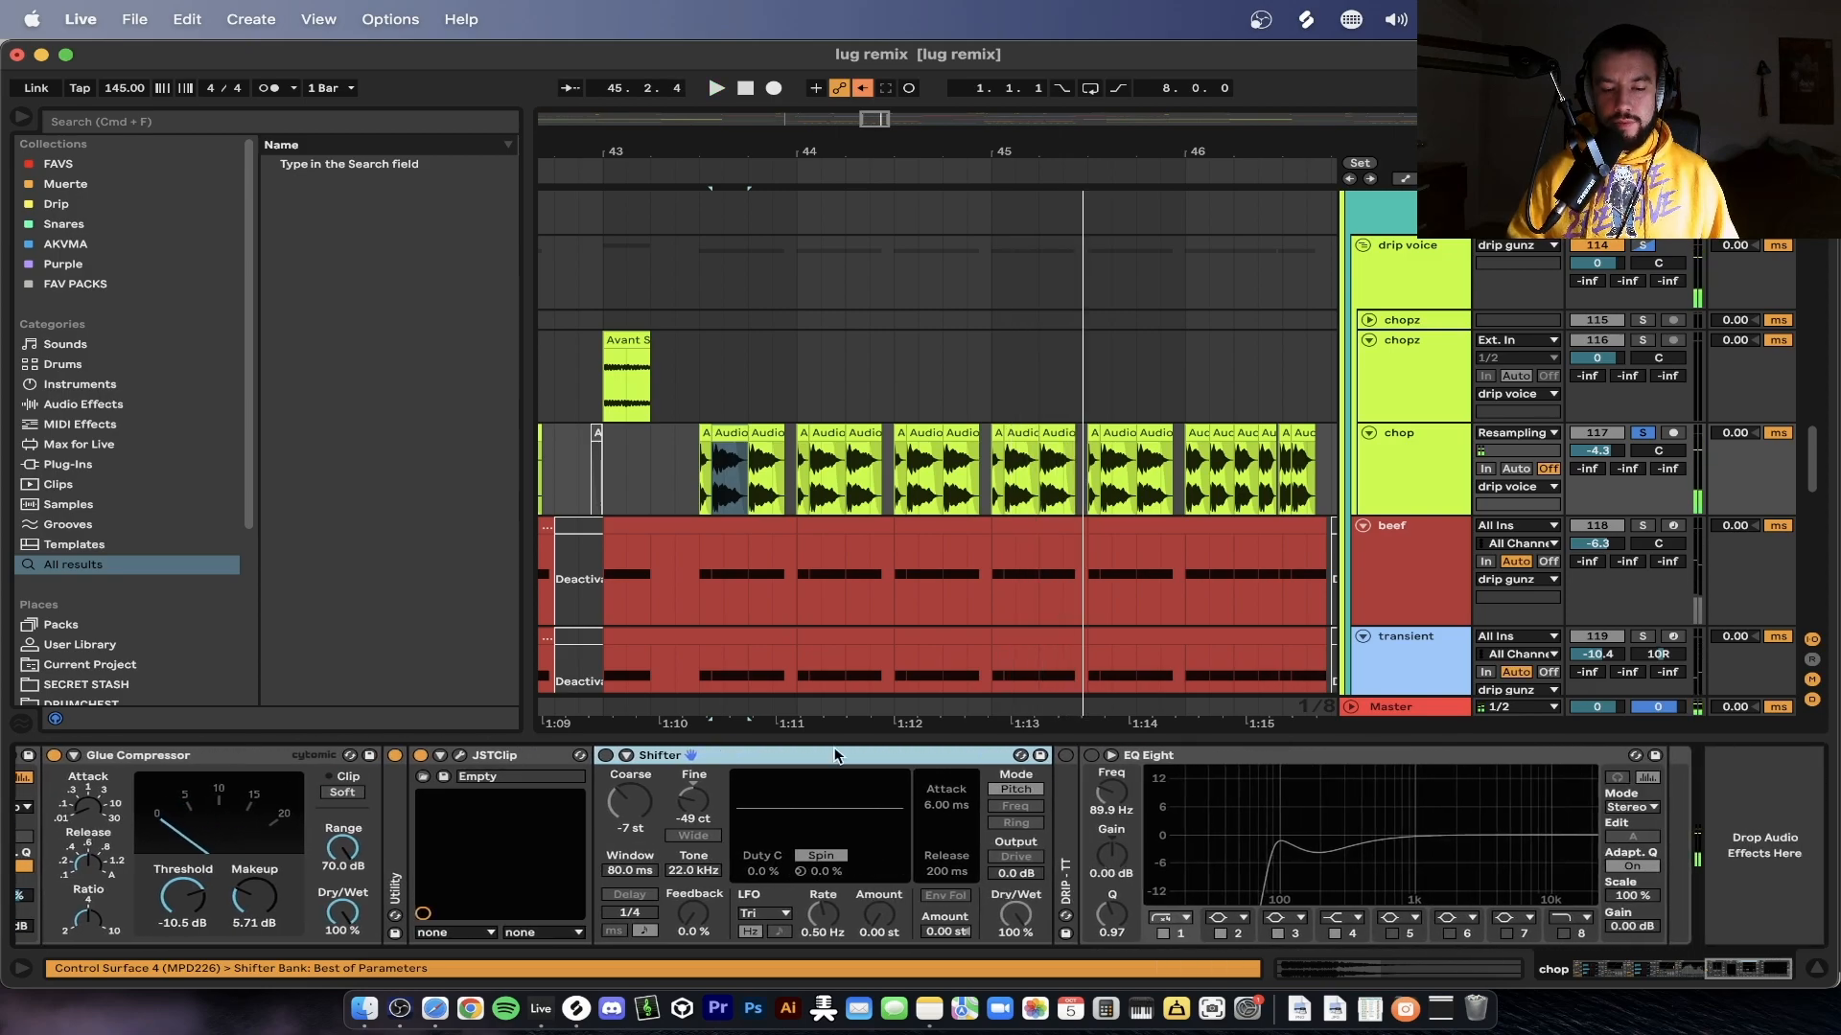
click(604, 756)
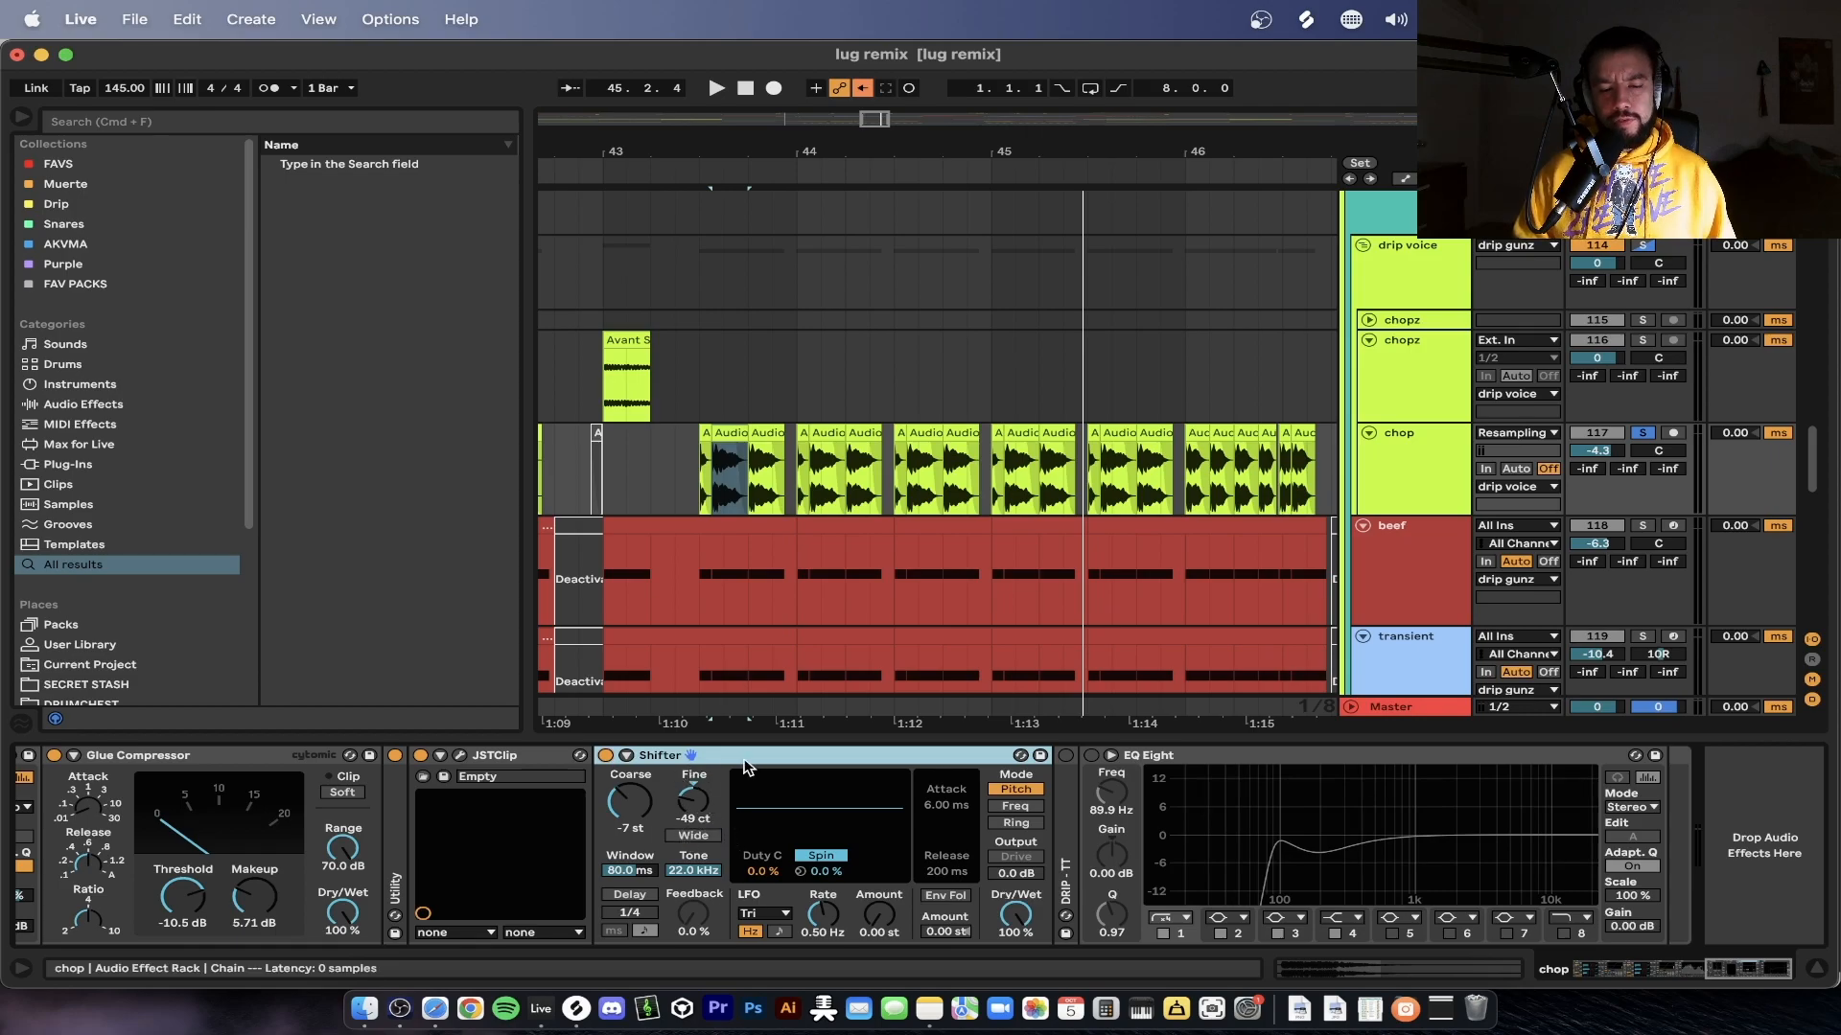
click(698, 477)
key(space)
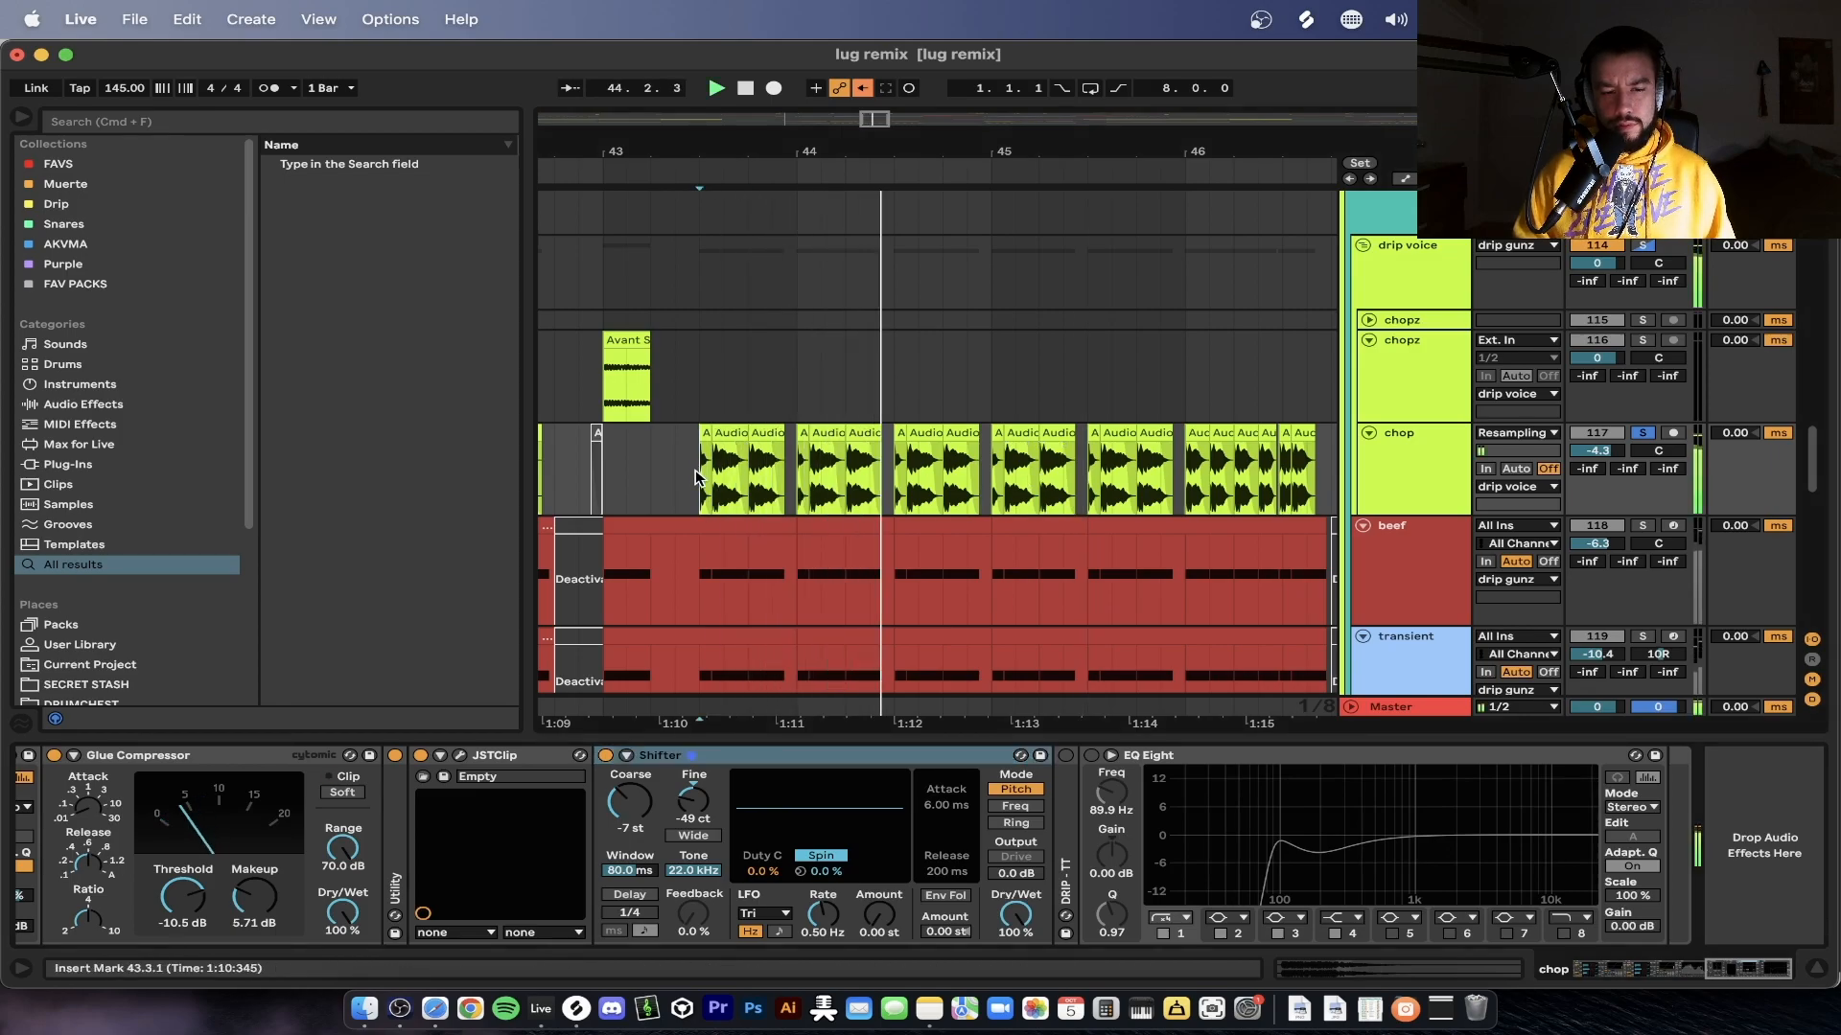
key(minus)
scroll(699, 476, down, 1)
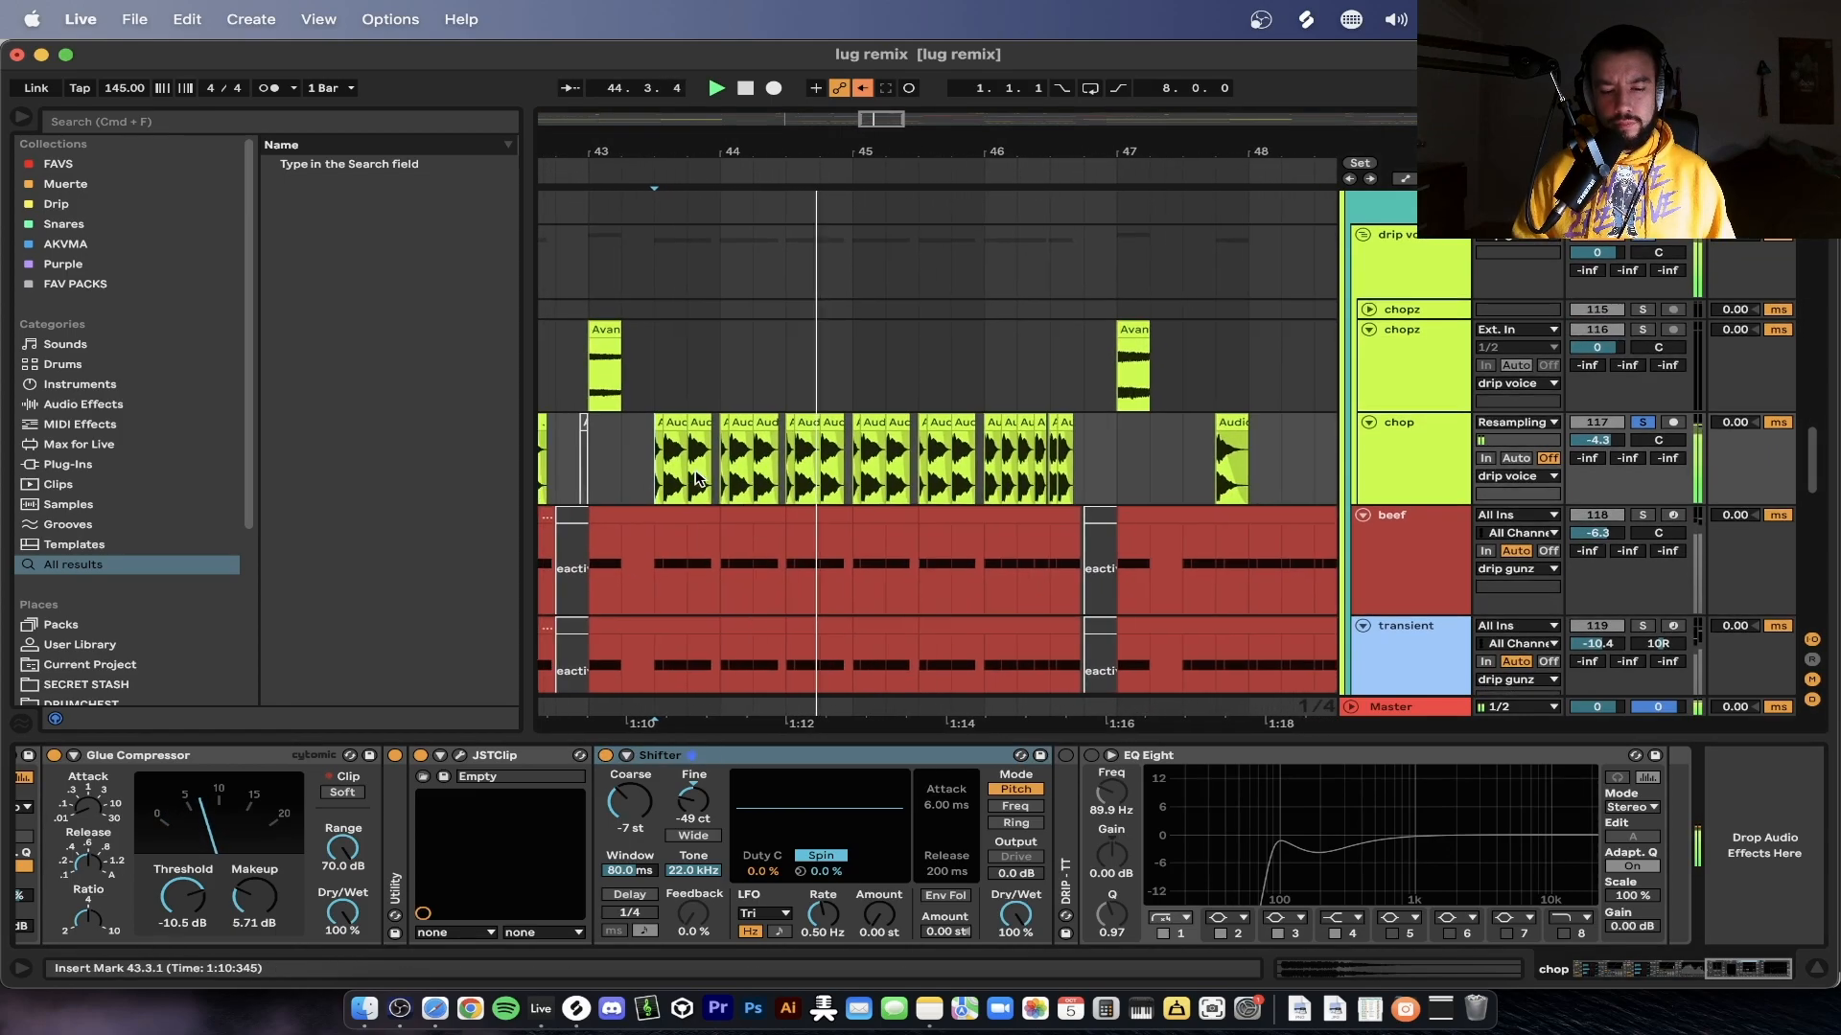
key(space)
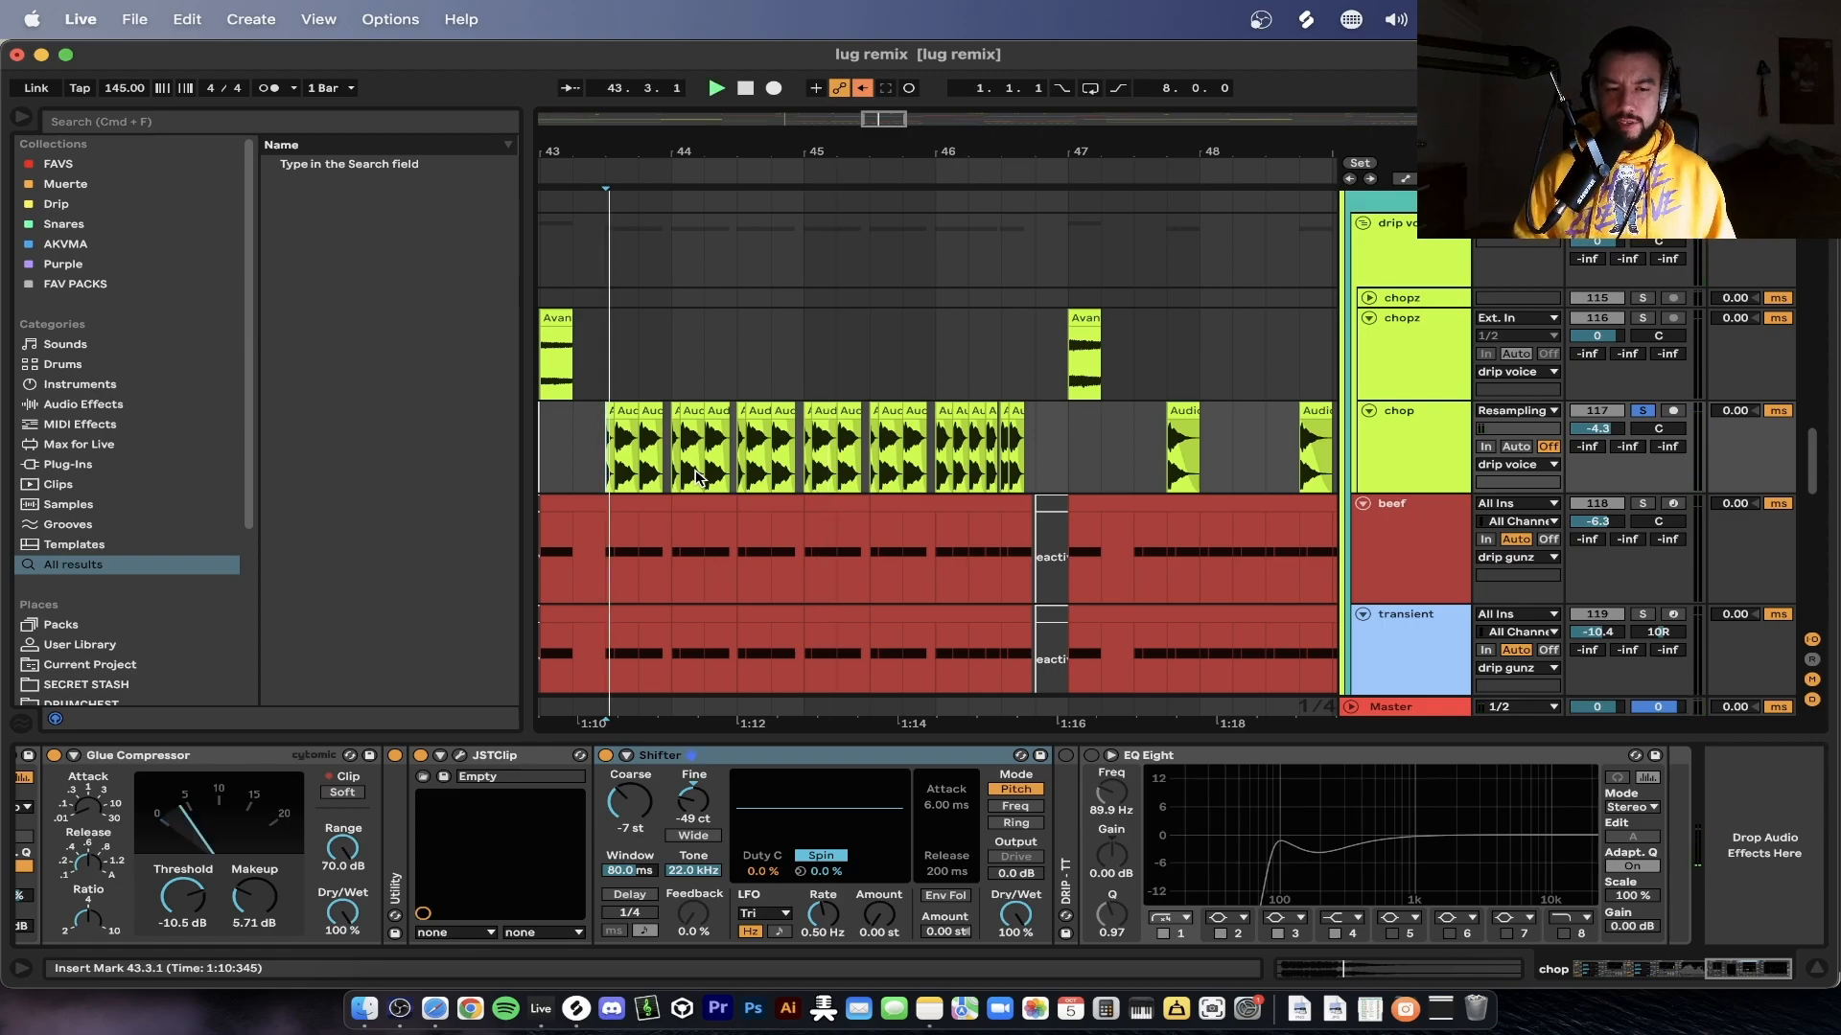
key(space)
Unfold and switch on the DRIP - TT multiband compressor, and play the chop clips through it
double_click(1067, 800)
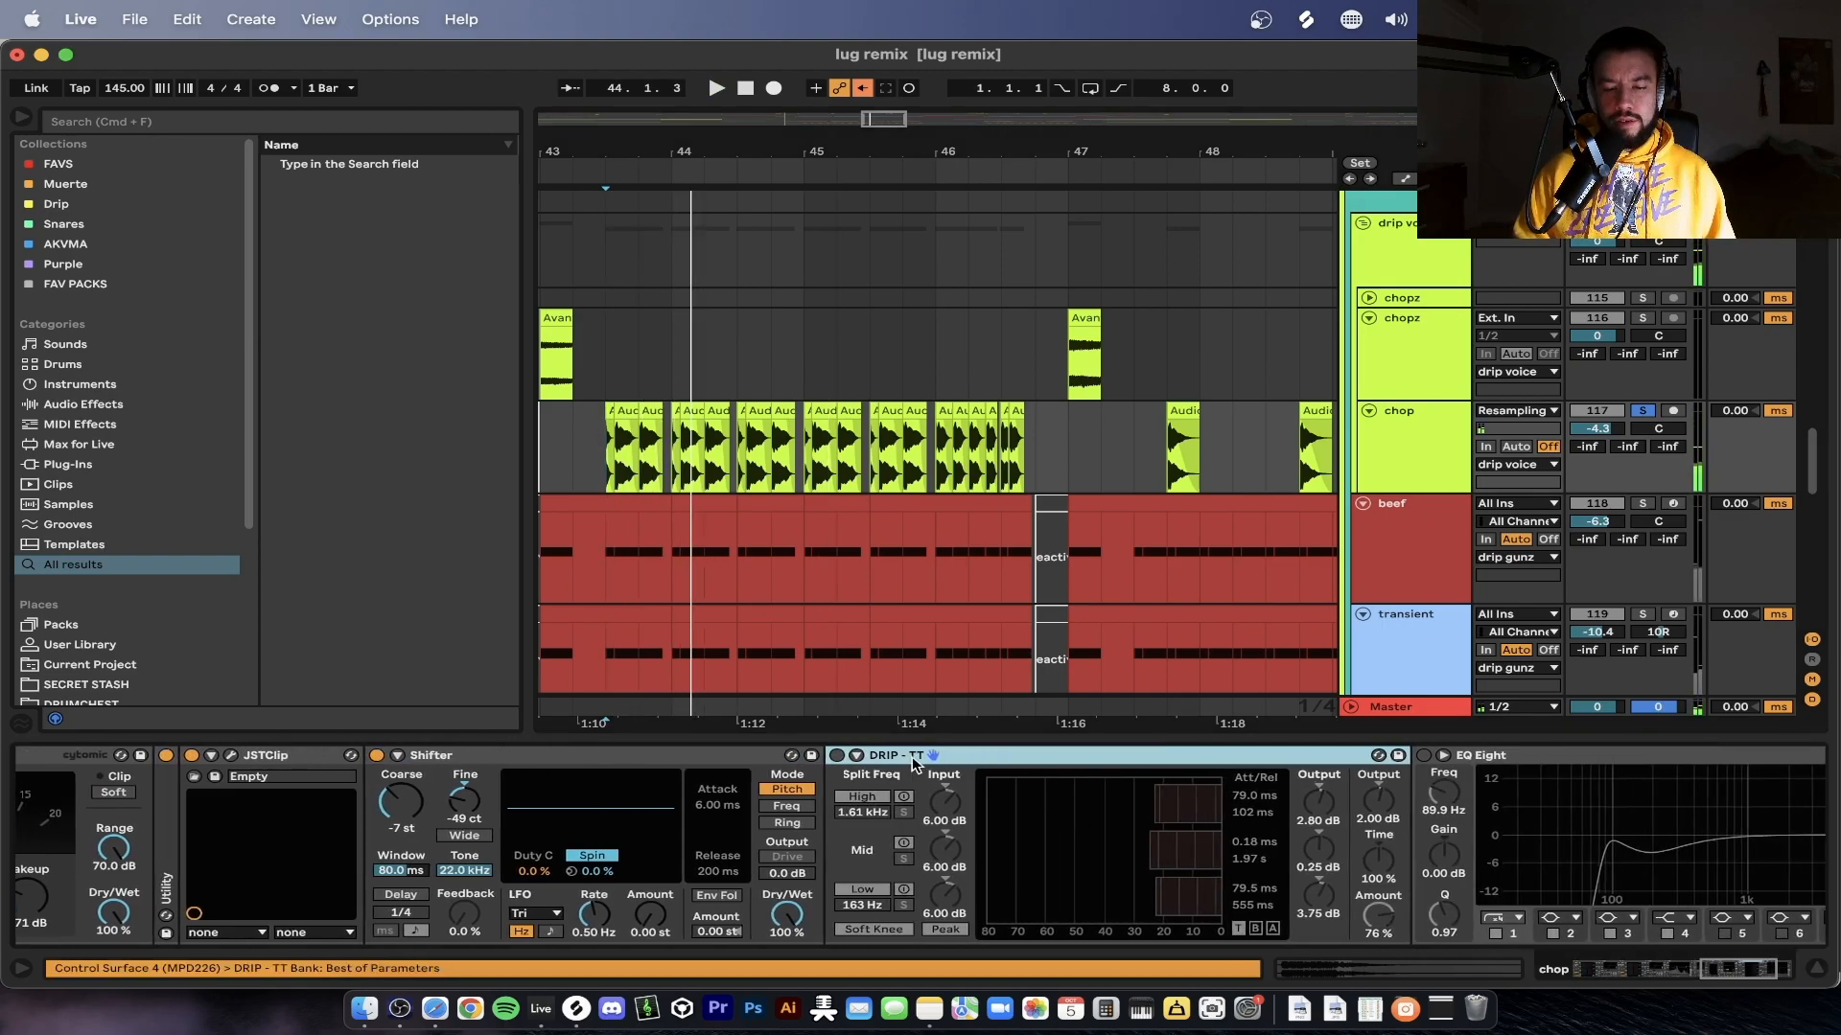
click(834, 755)
scroll(834, 757, right, 3)
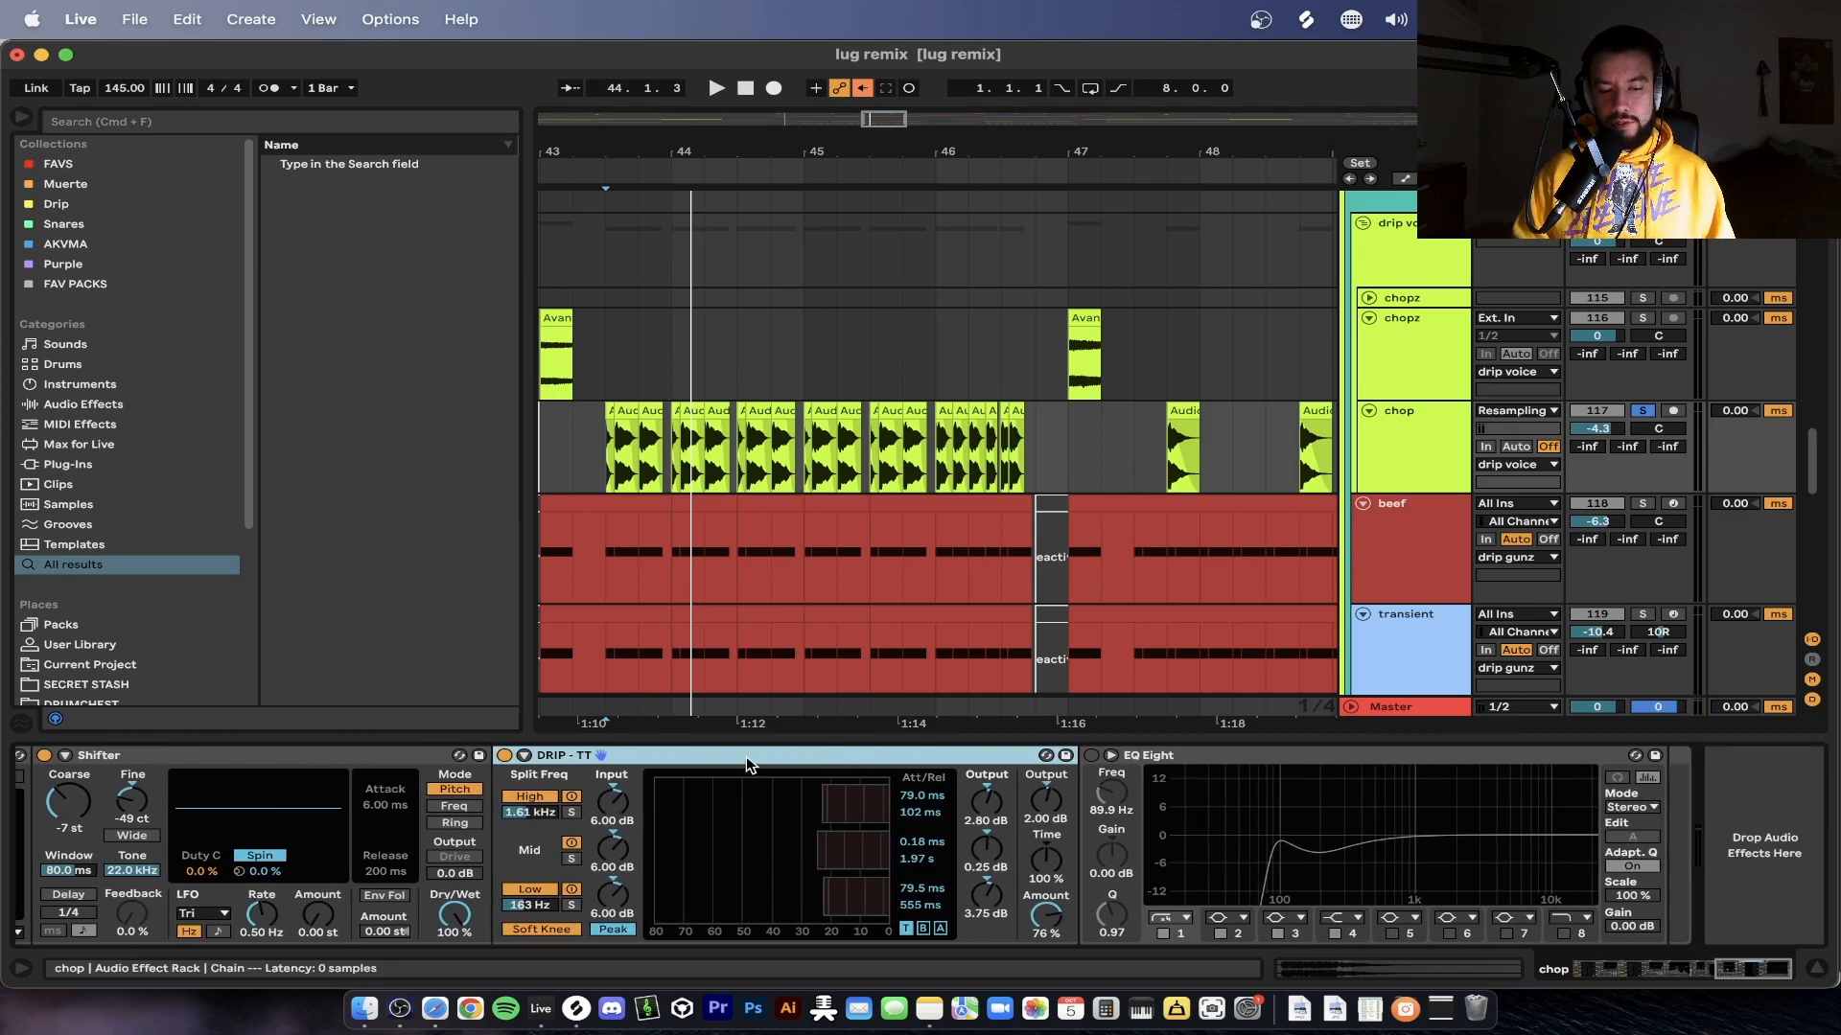
key(space)
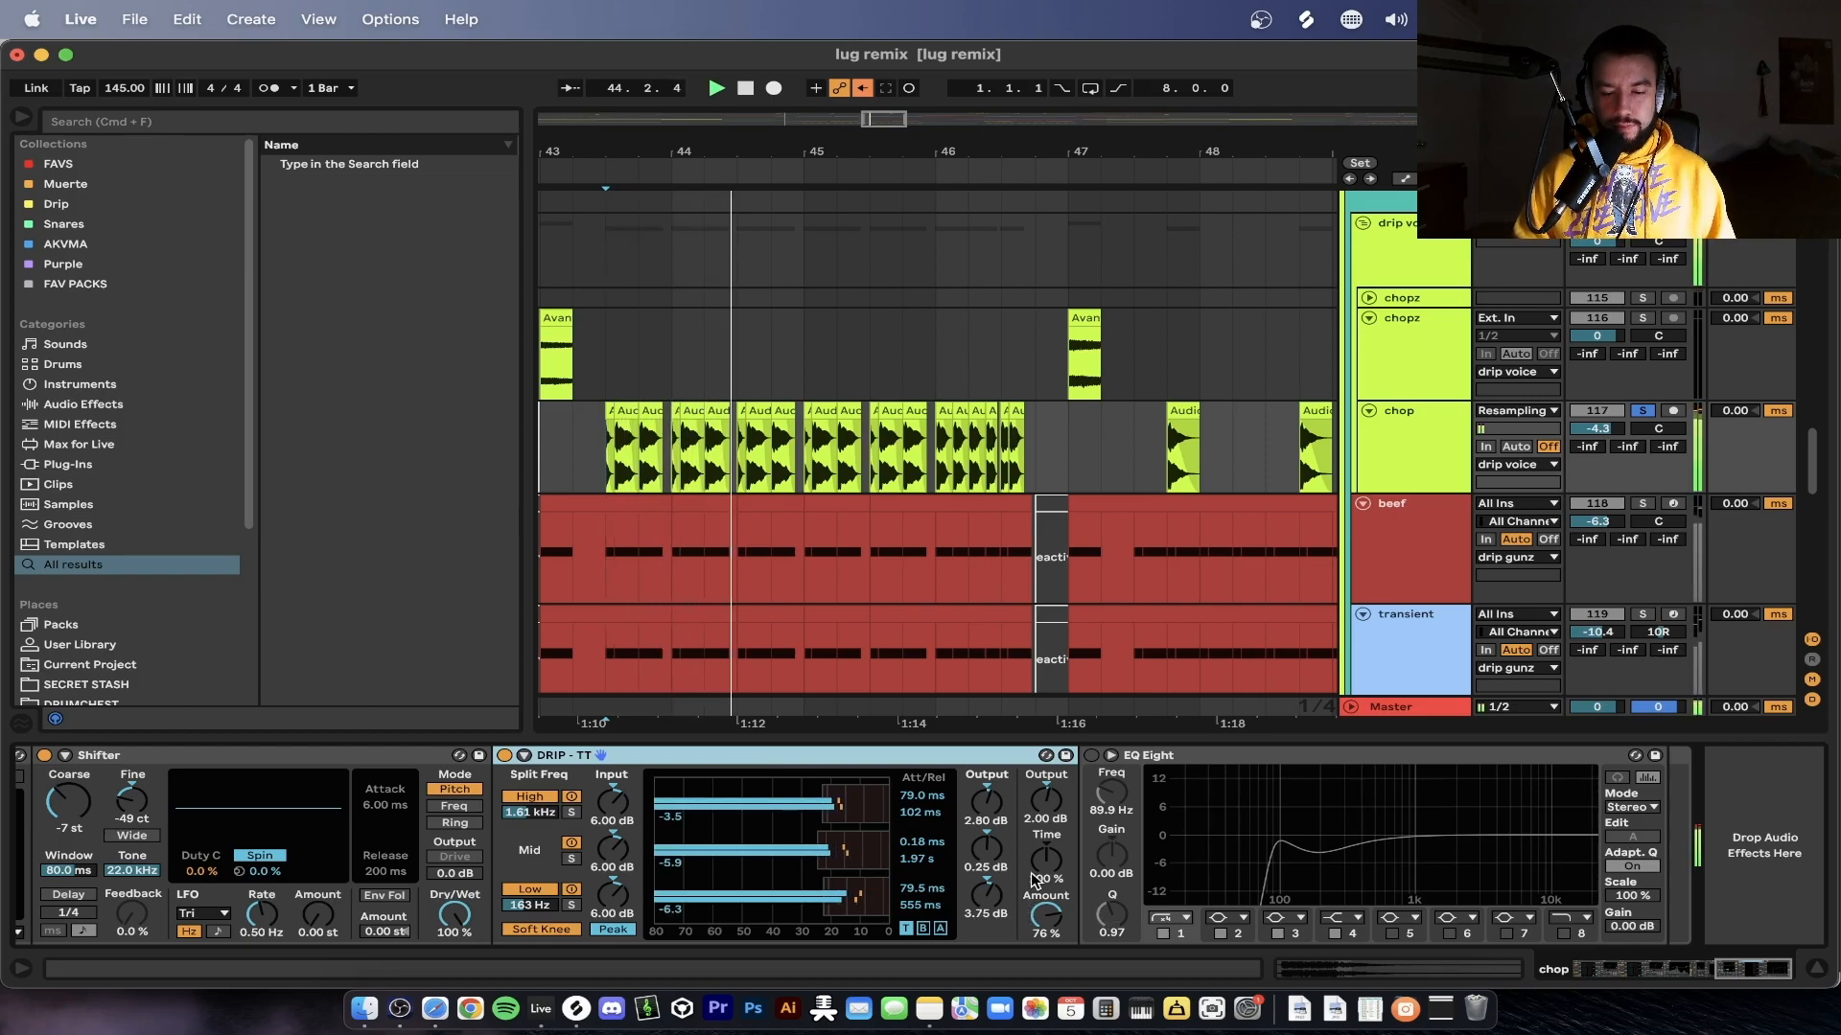
key(space)
Switch on the final EQ Eight in the chain and audition the chop clips through it
mouse_move(1290, 846)
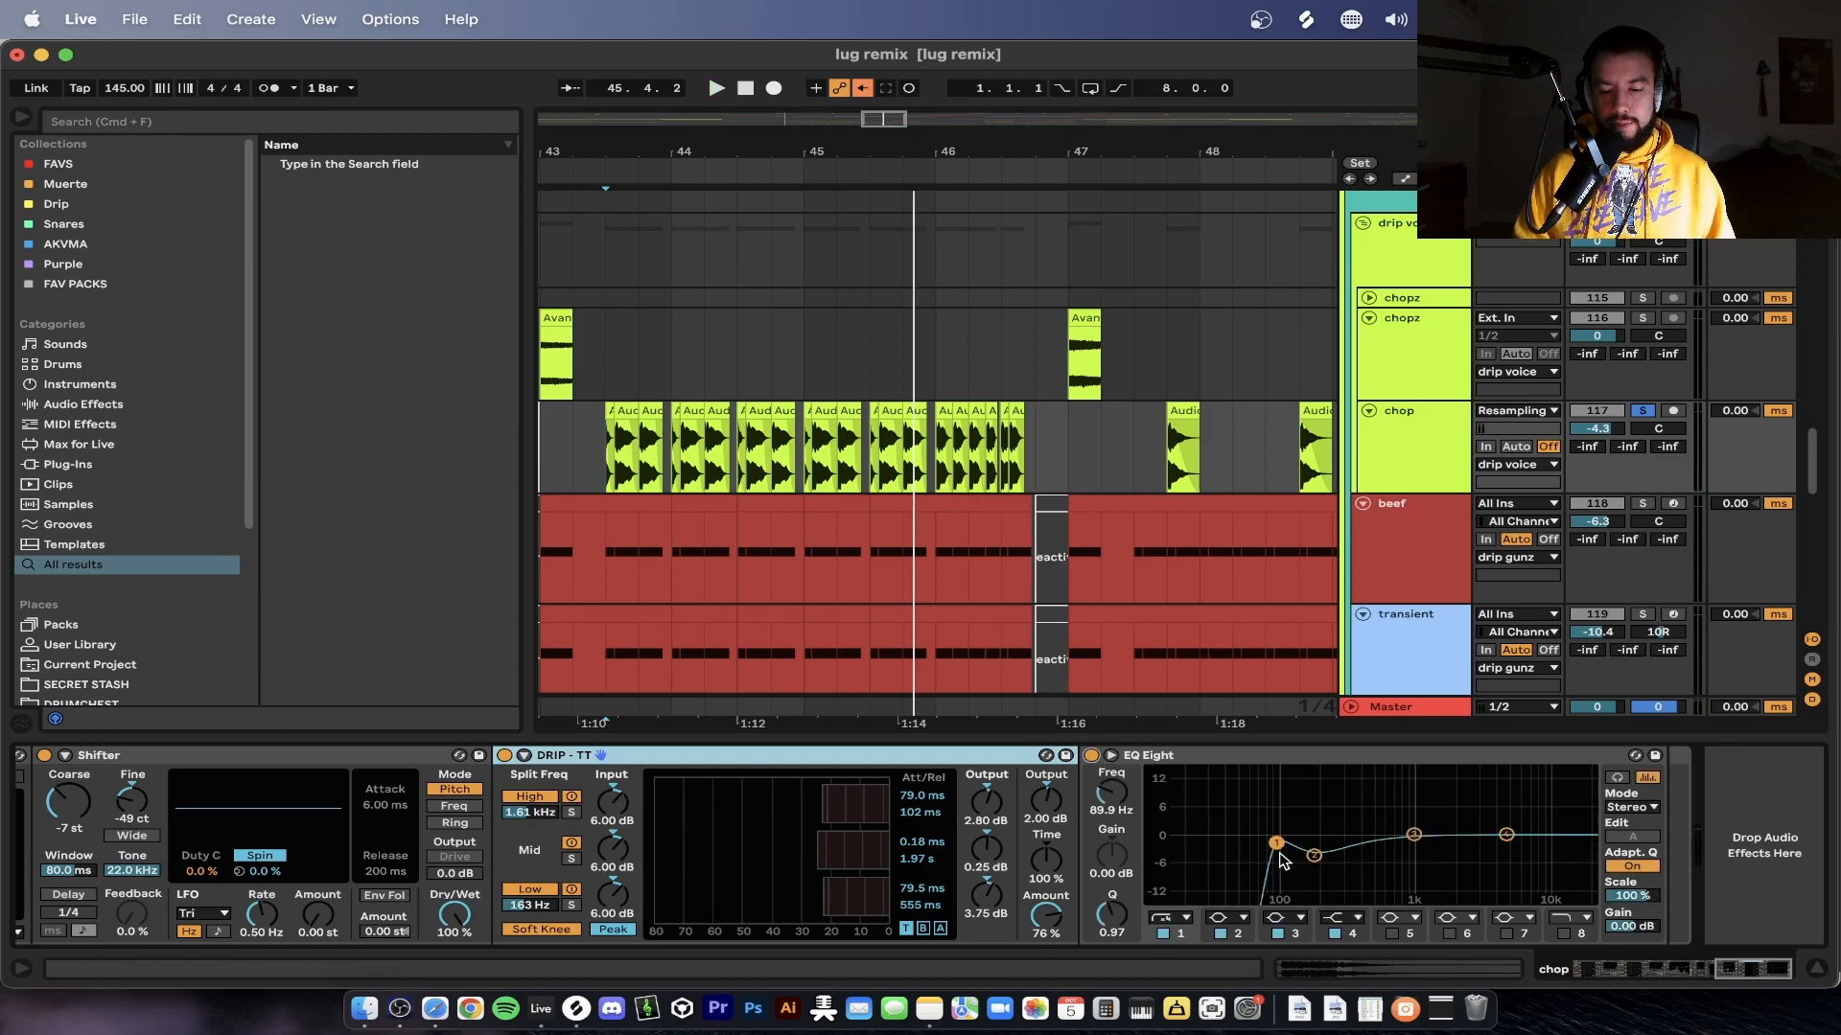
key(space)
key(space)
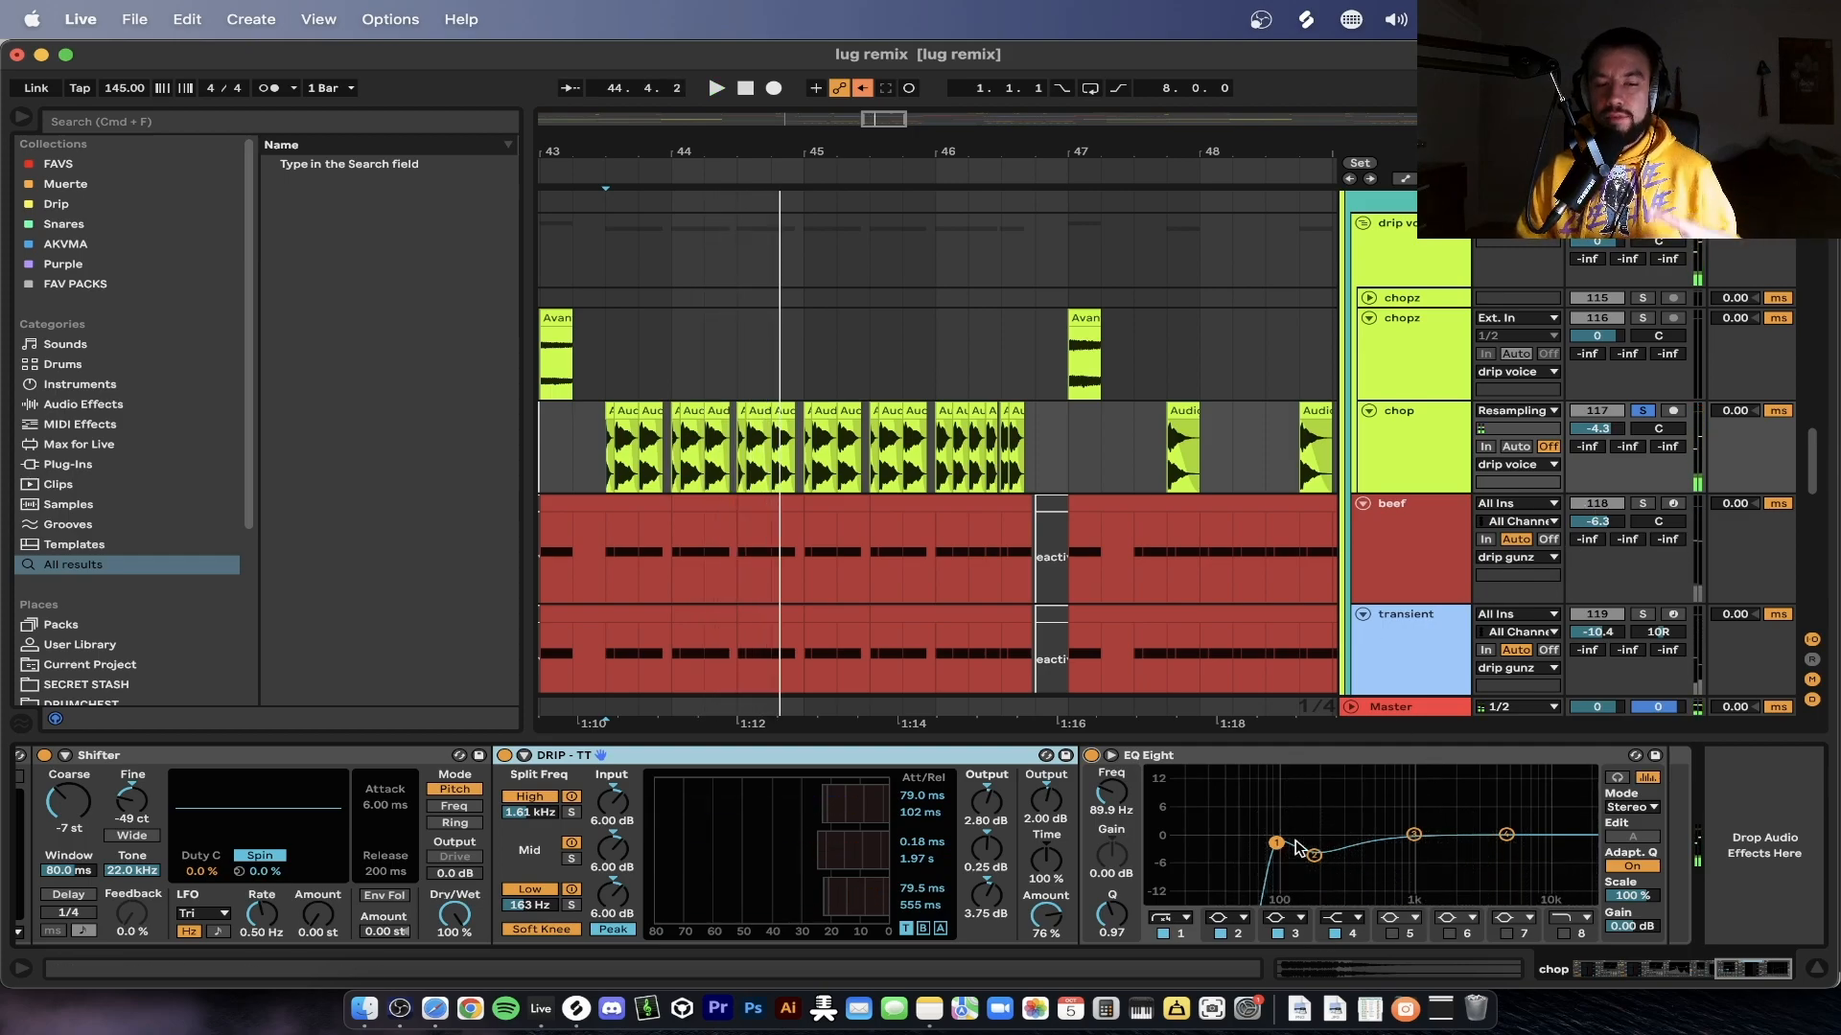
key(space)
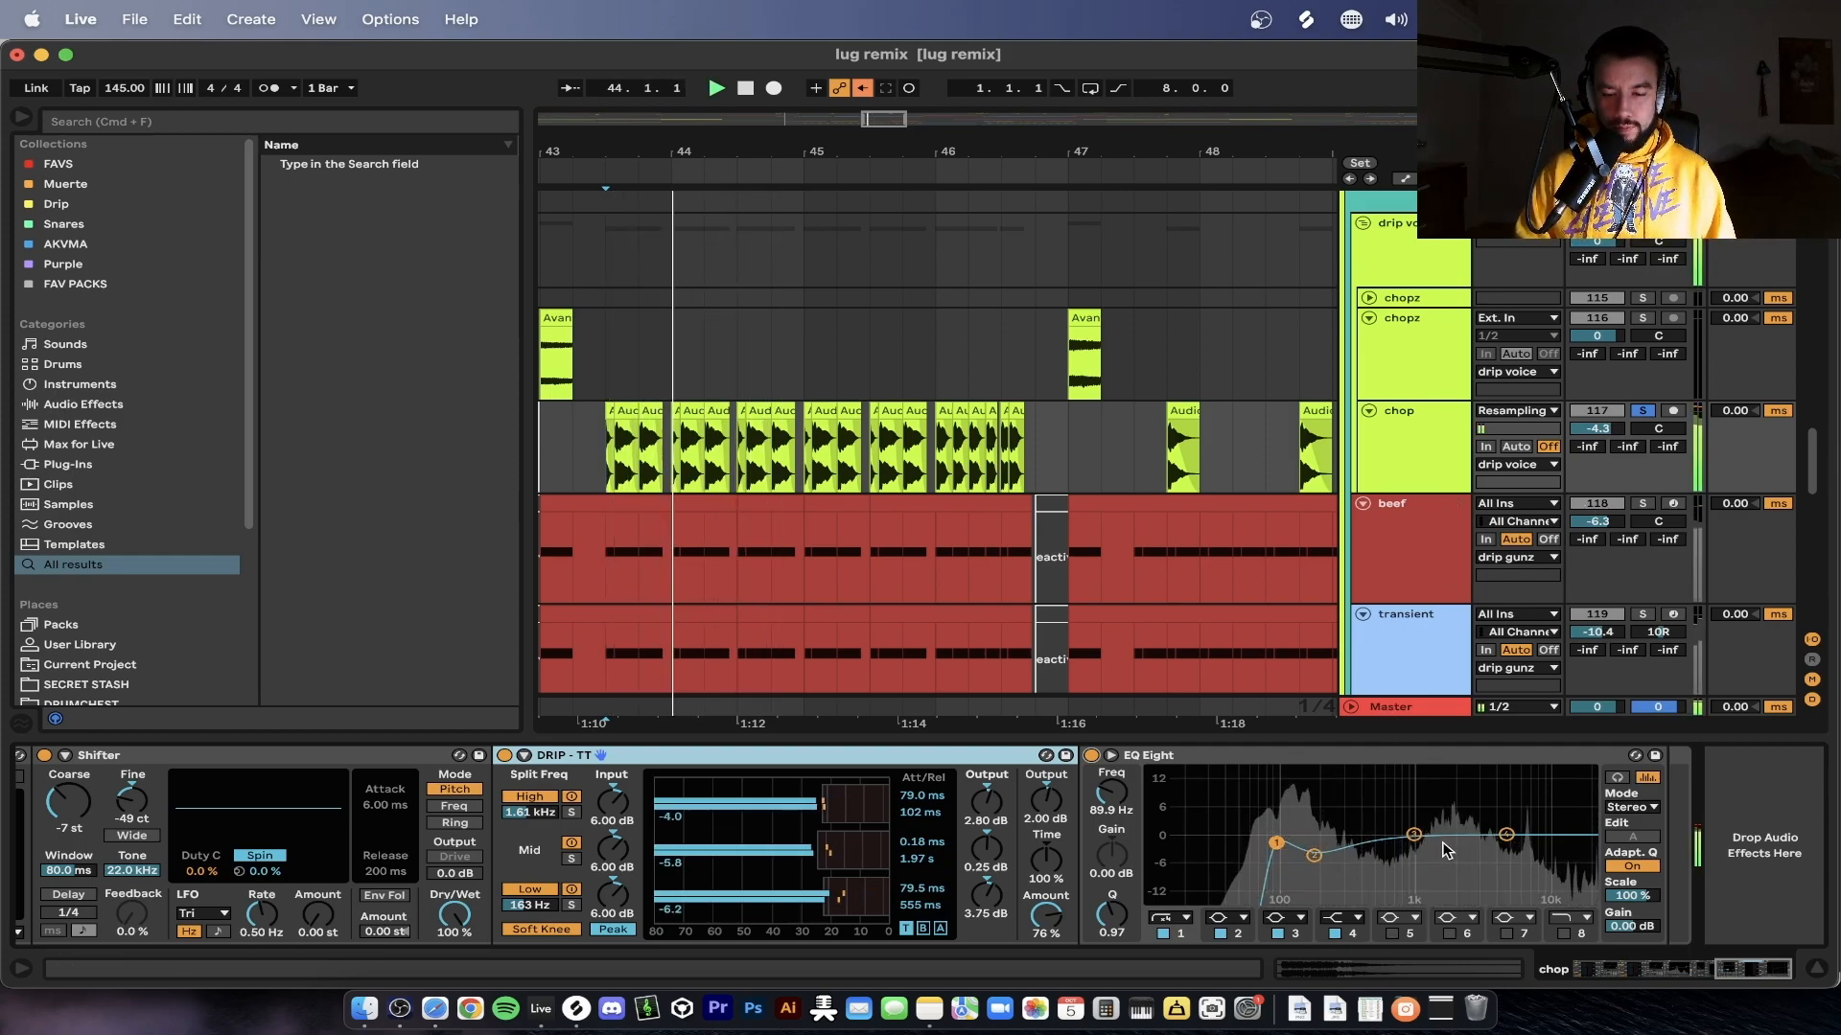
Solo the beef, transient and tonal tracks and the track directly below them alongside chop, and play them together
click(1642, 503)
scroll(1635, 515, down, 2)
click(1641, 523)
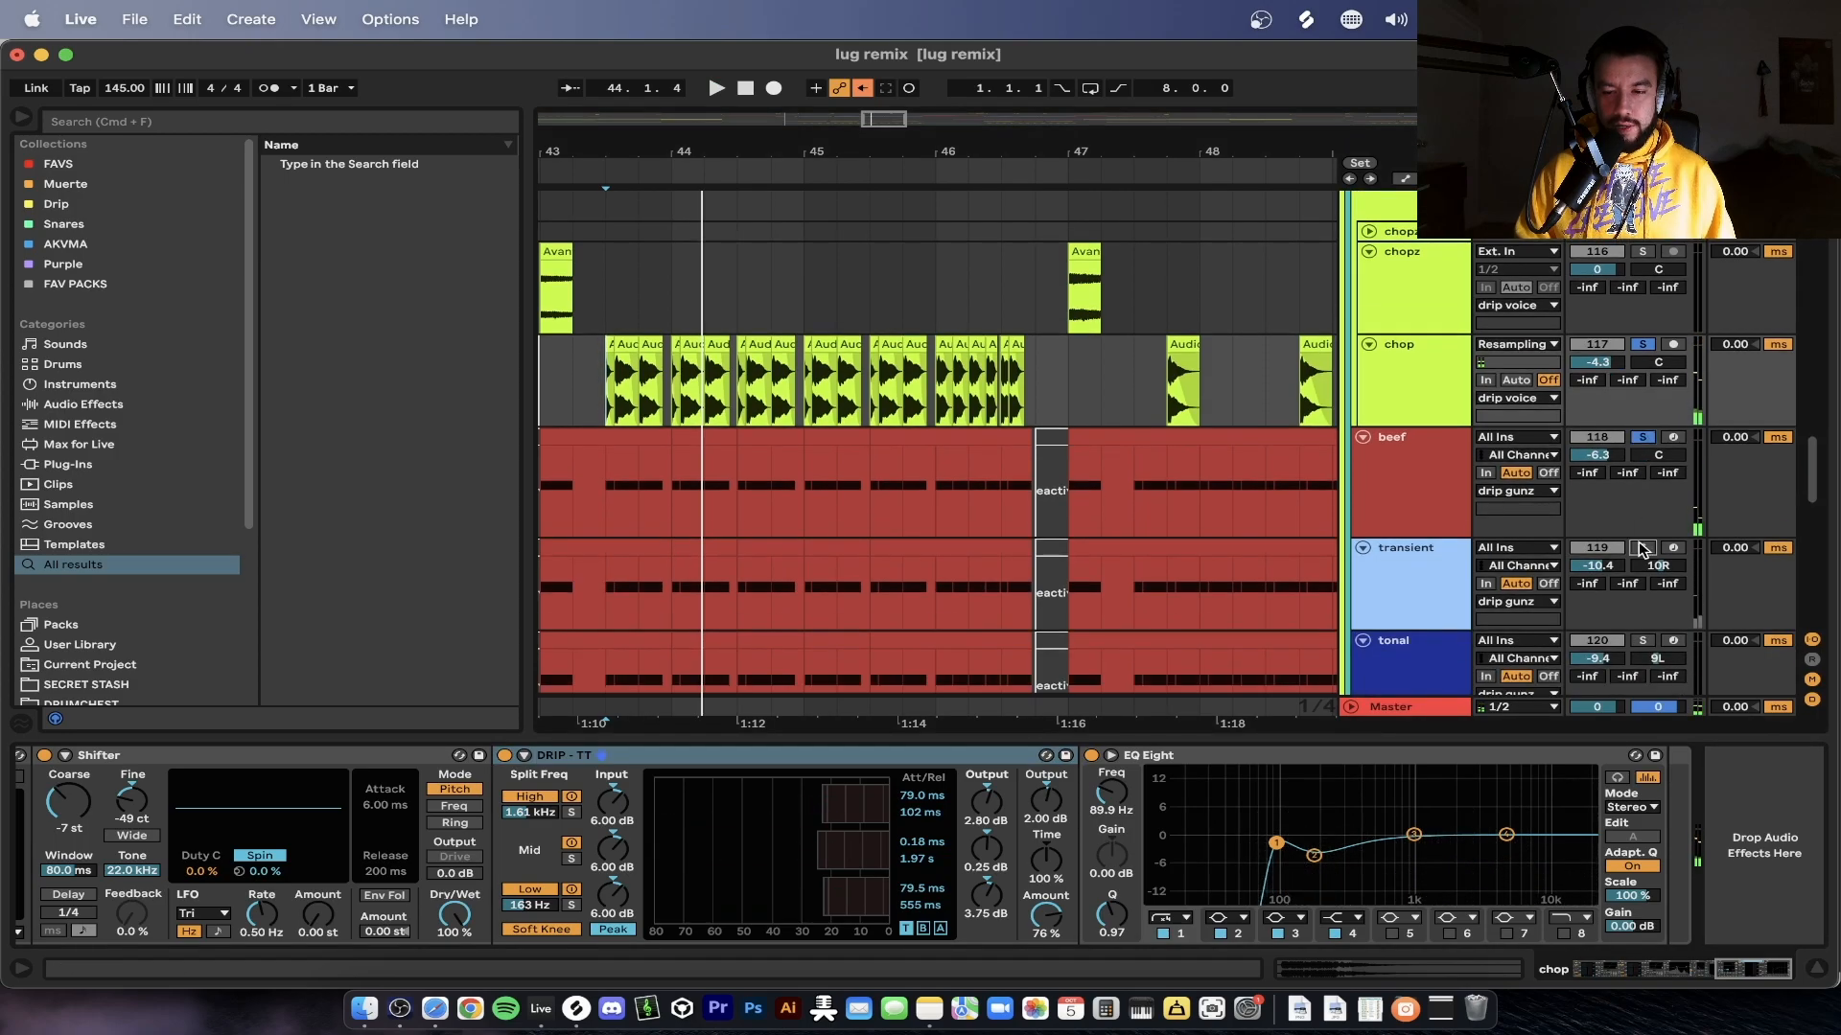
scroll(1639, 544, down, 3)
click(1642, 470)
click(1643, 563)
key(space)
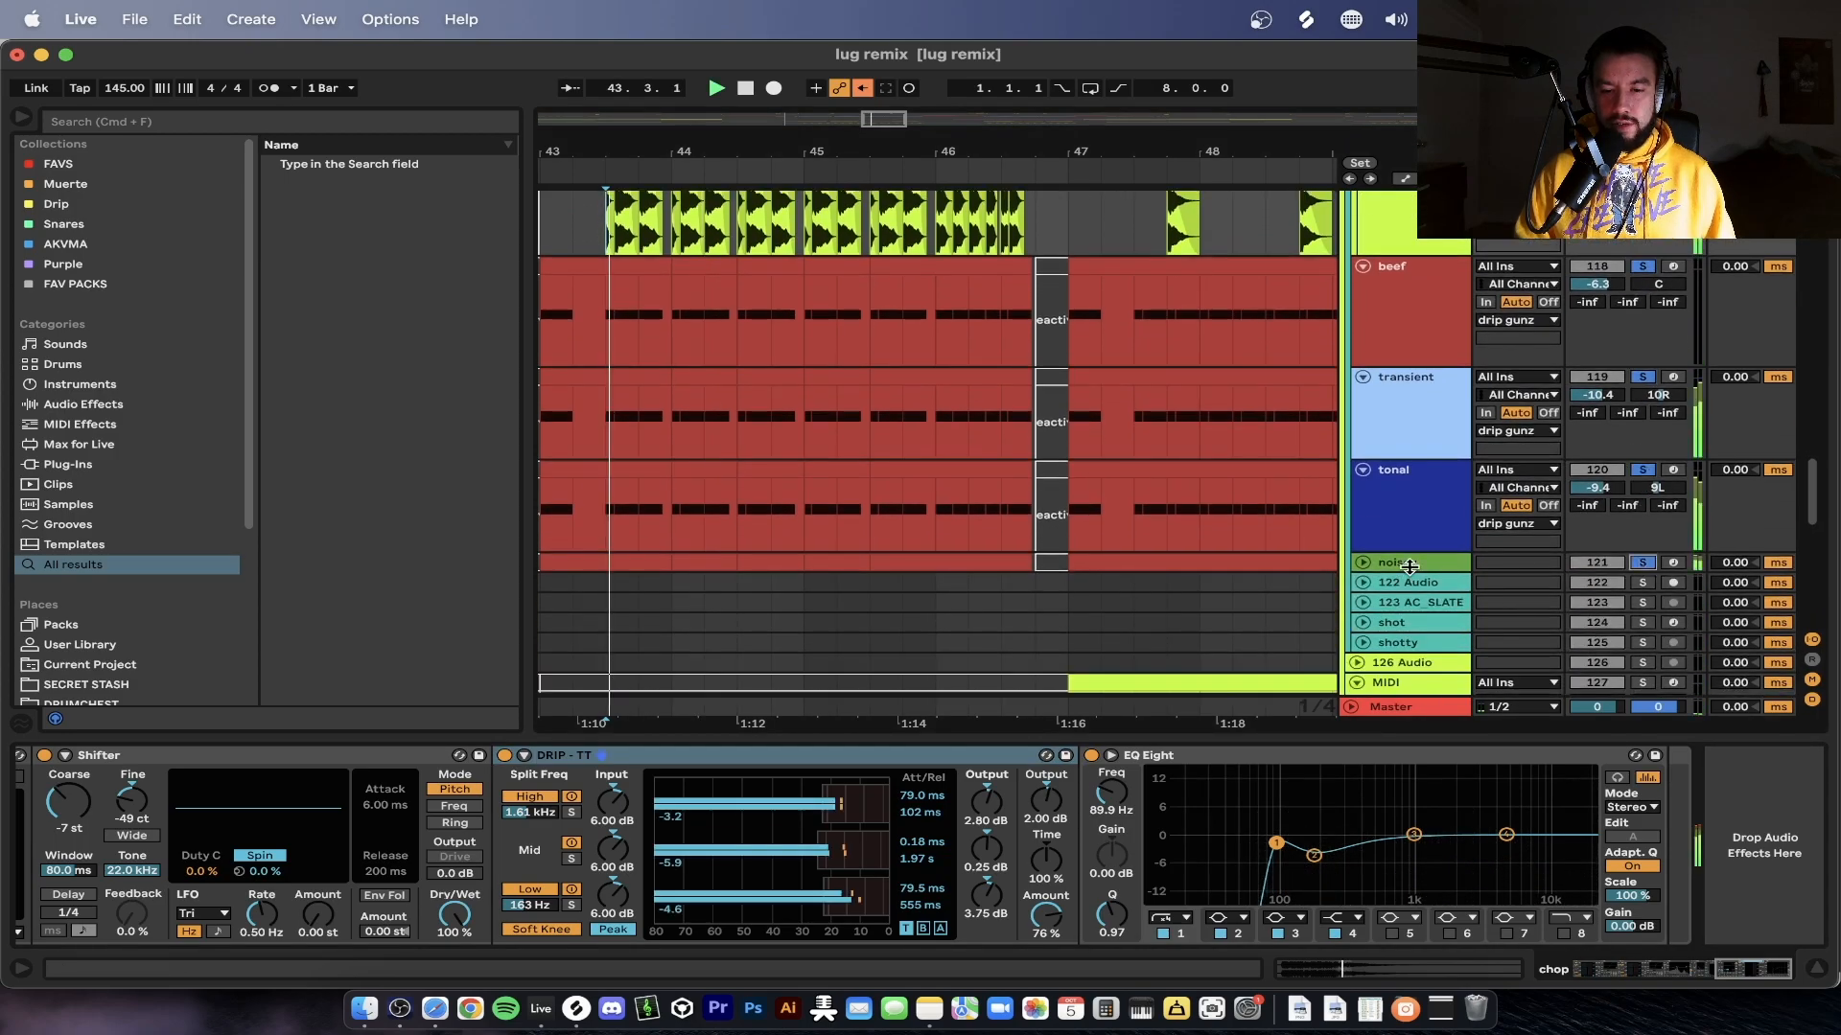
Unfold the sub dist track in the LOWS group, add it to the soloed tracks, and play the combined bass
scroll(1061, 581, down, 8)
scroll(1057, 571, down, 5)
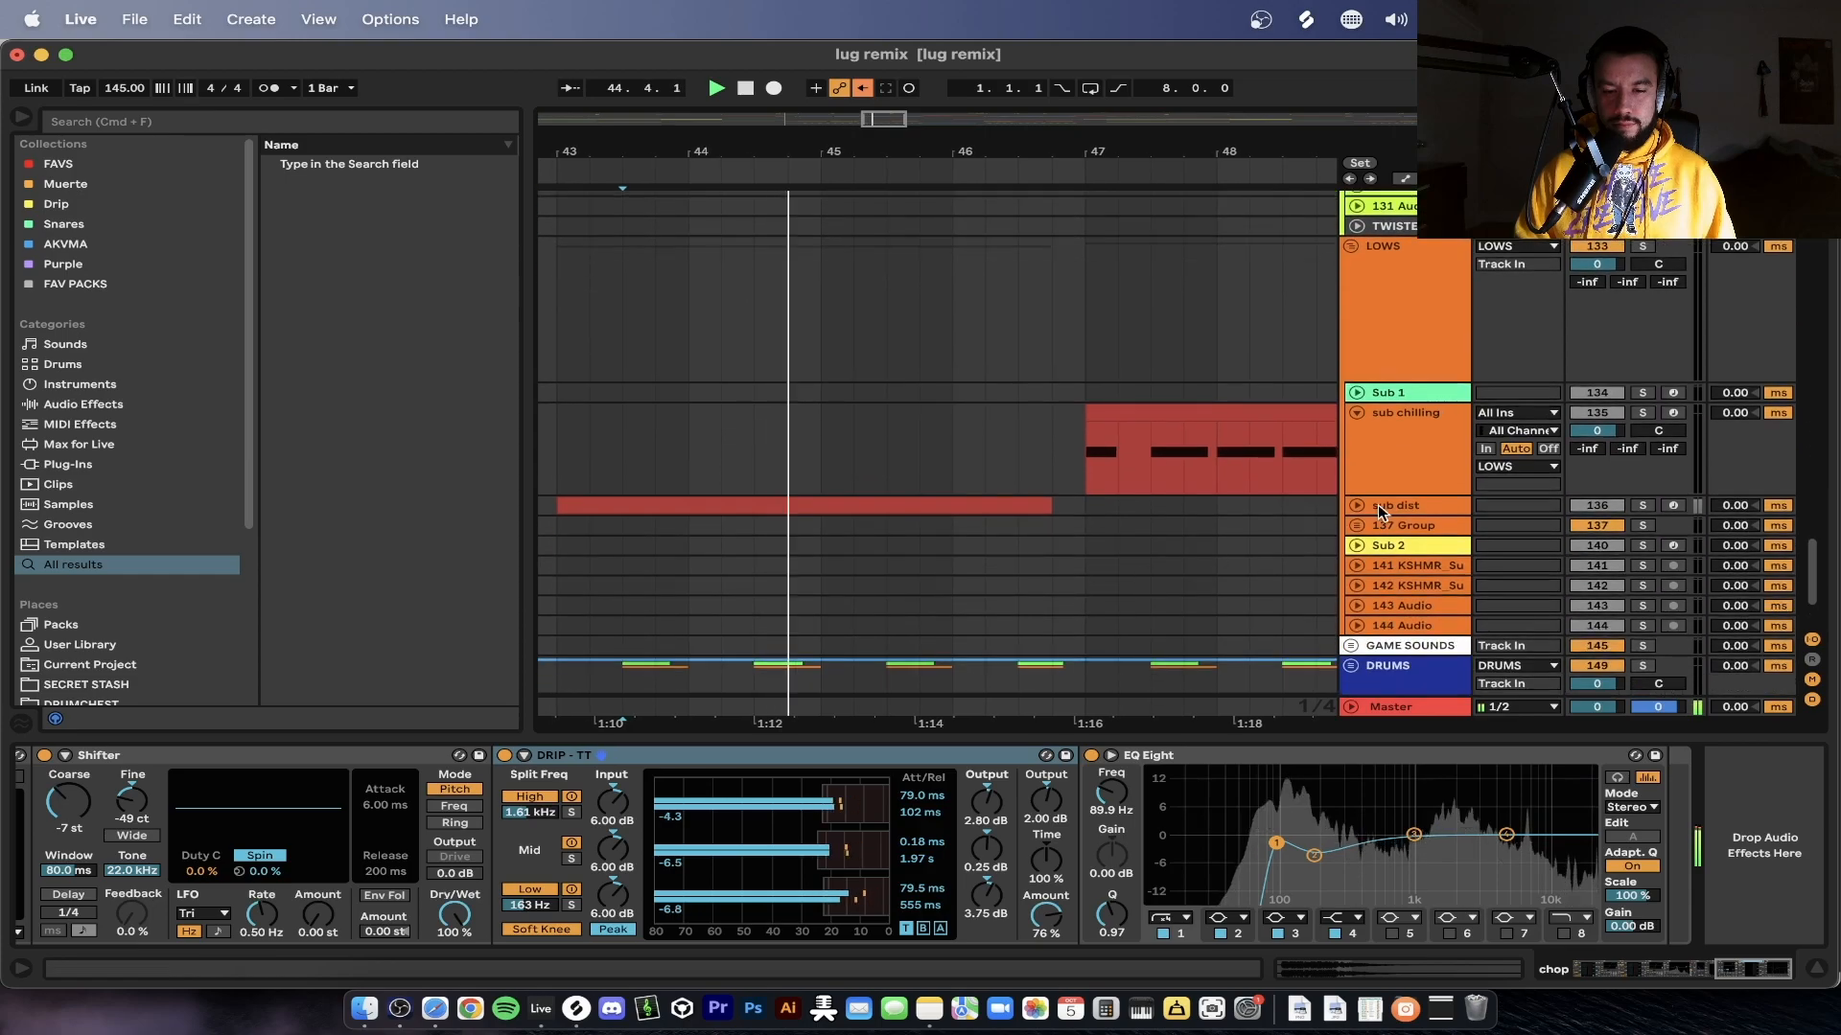
click(1642, 505)
key(space)
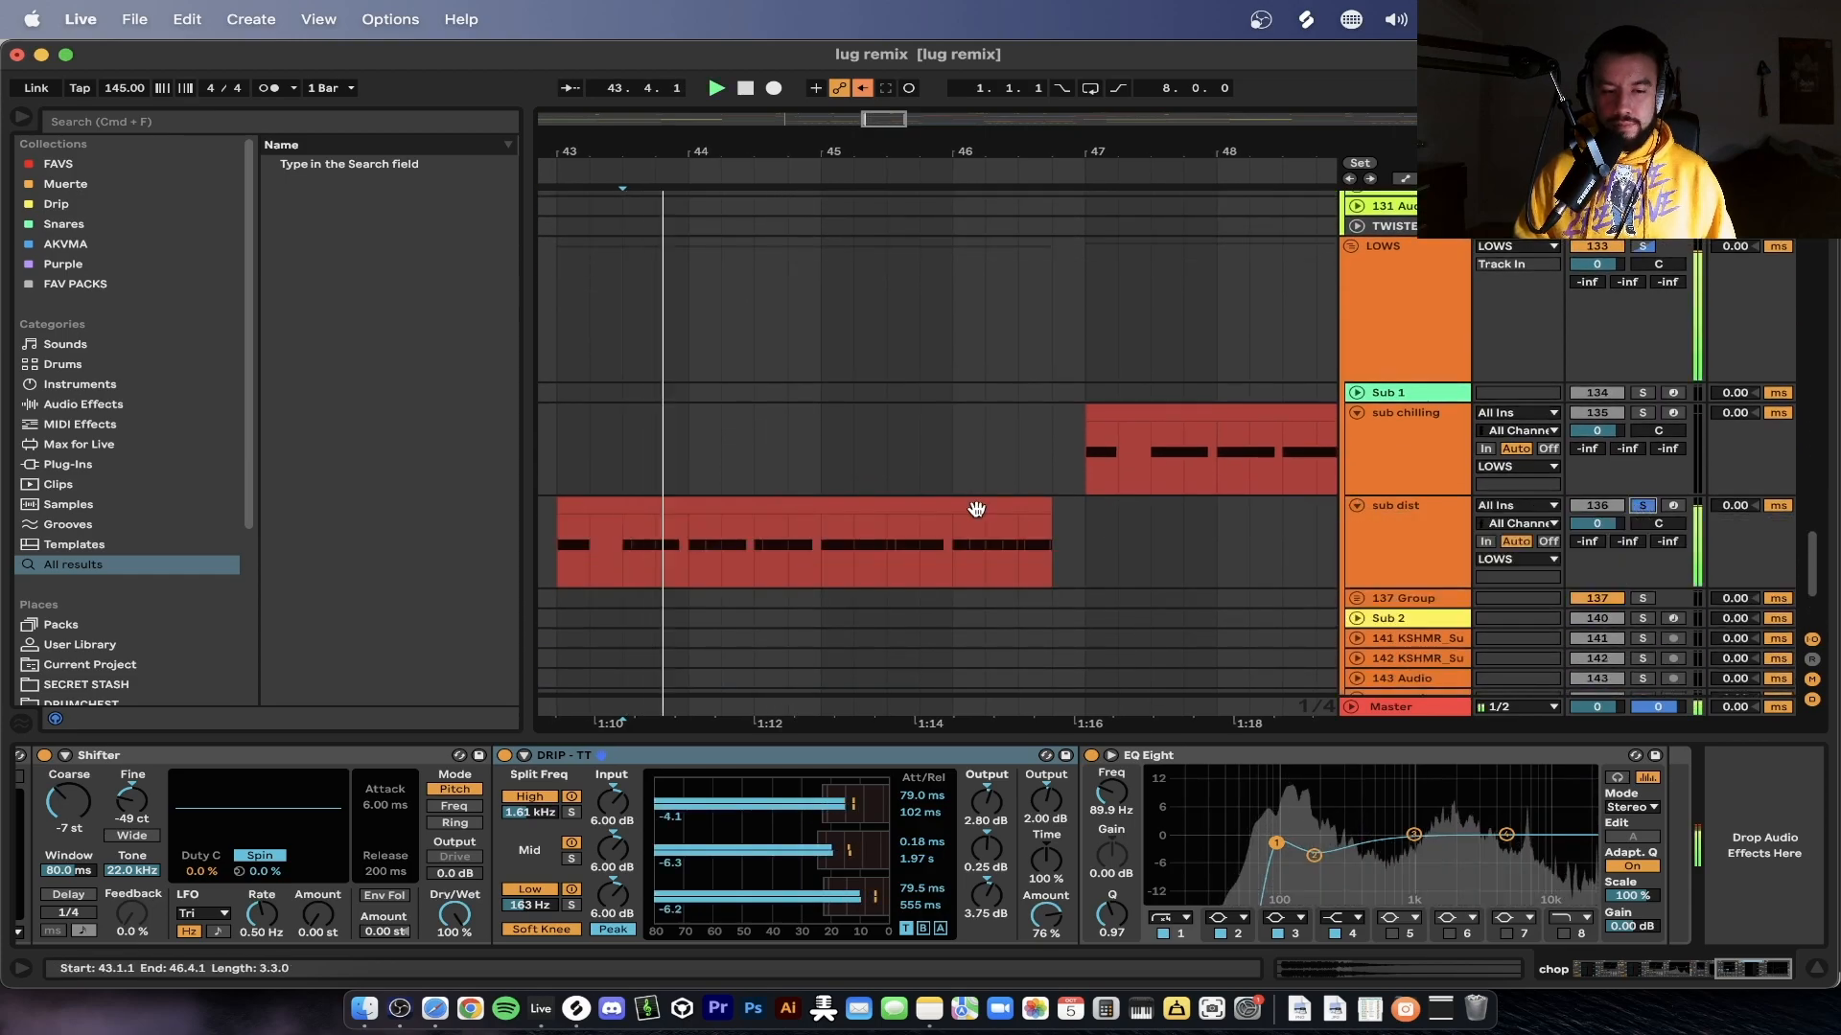
Clear the track solos, play the chop section in the full mix while returning to the chop track, and stop playback
click(1642, 505)
key(space)
key(space)
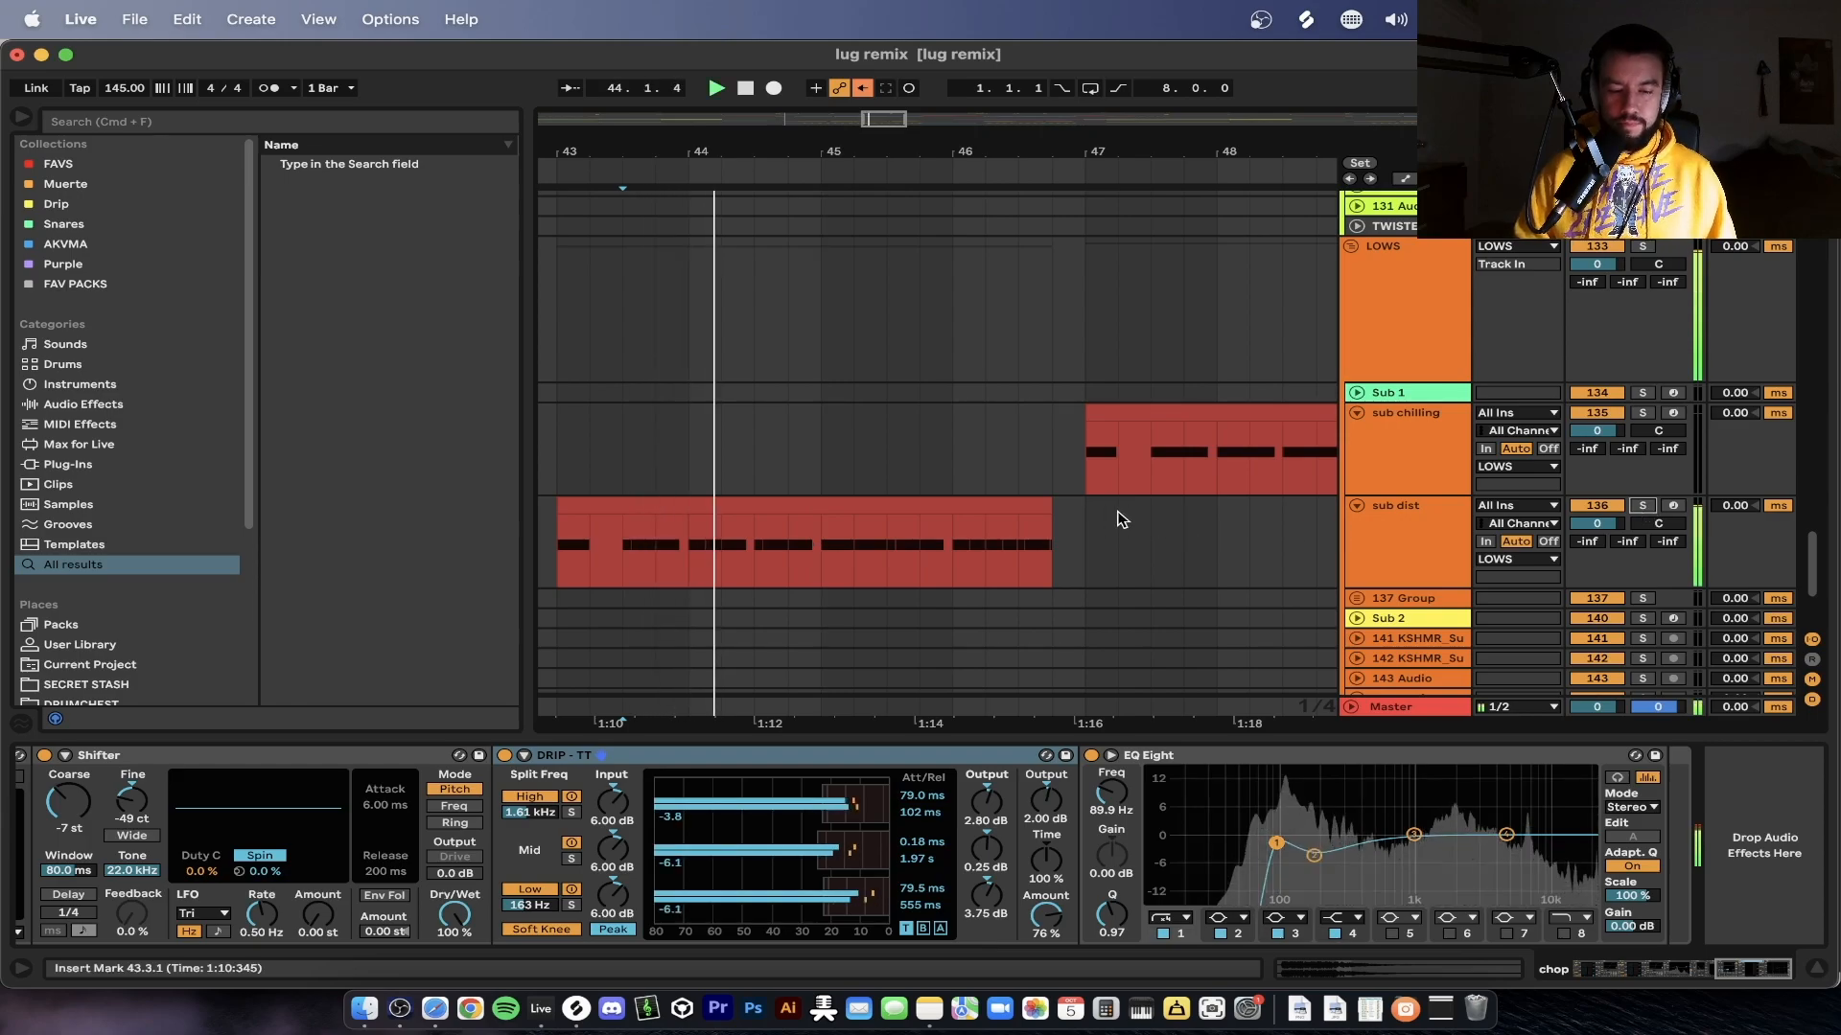
scroll(1118, 515, up, 10)
scroll(1118, 518, down, 3)
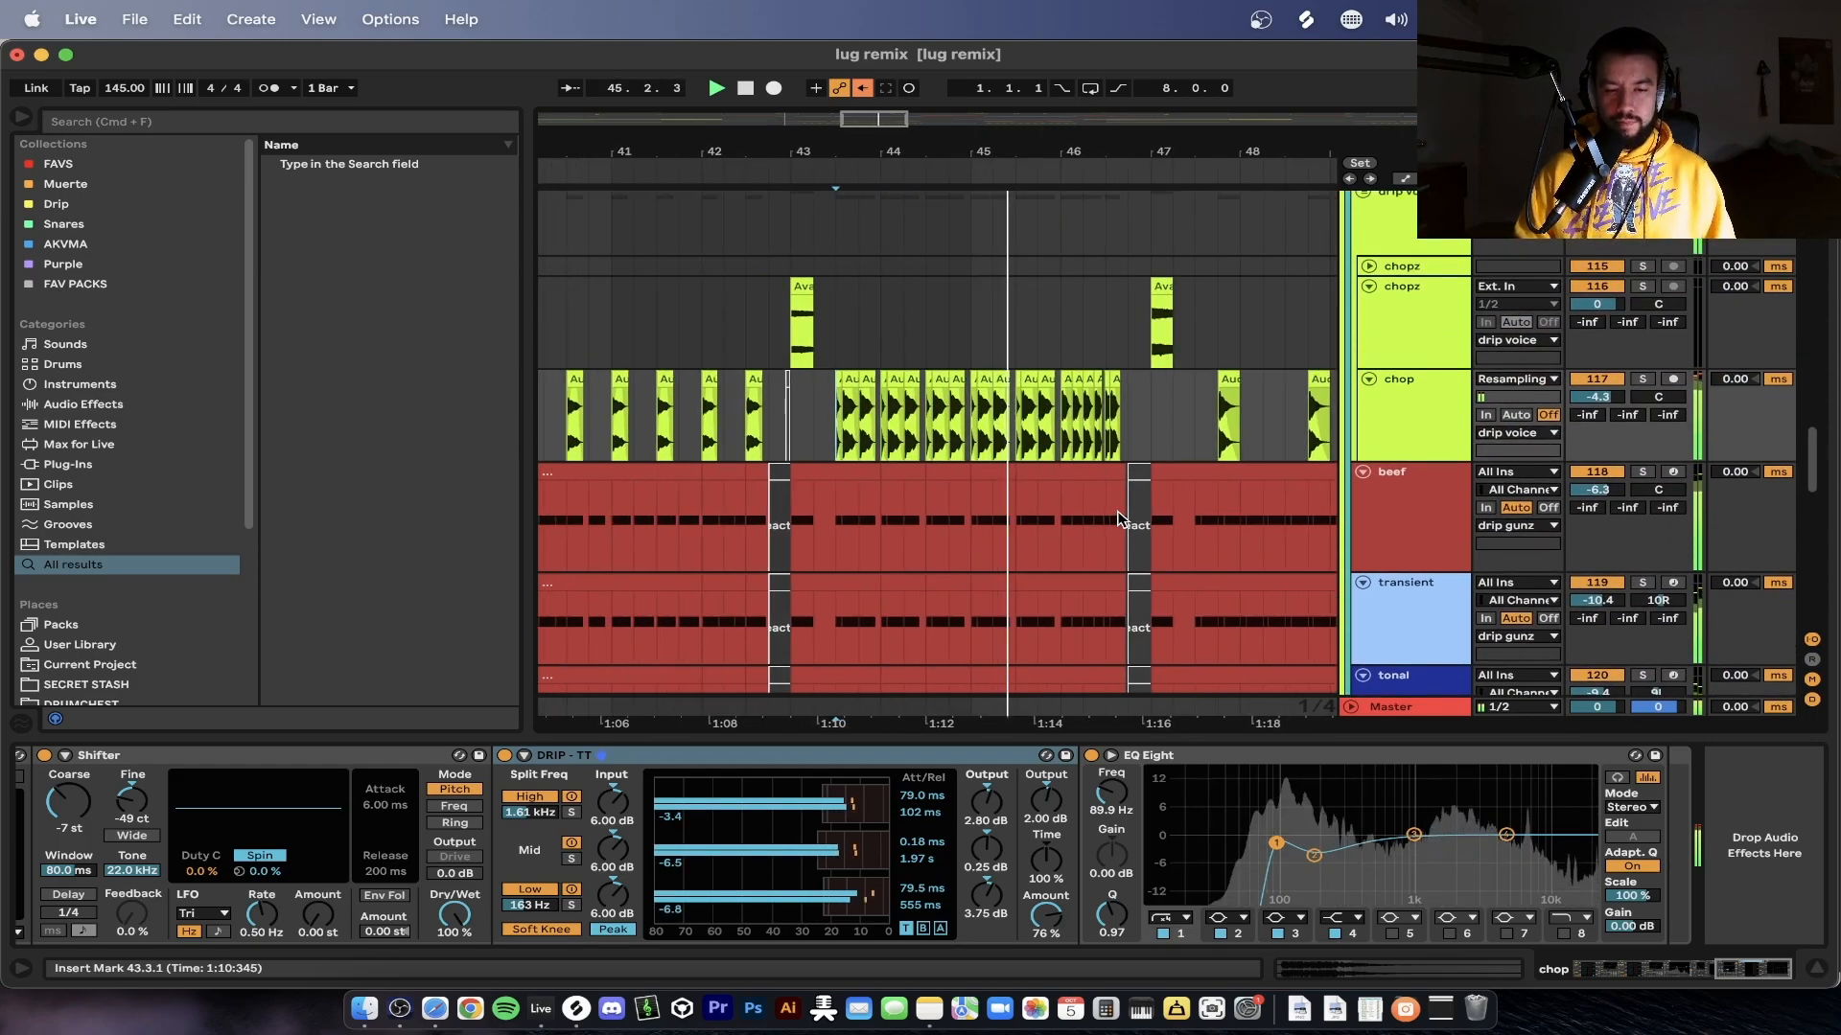
key(space)
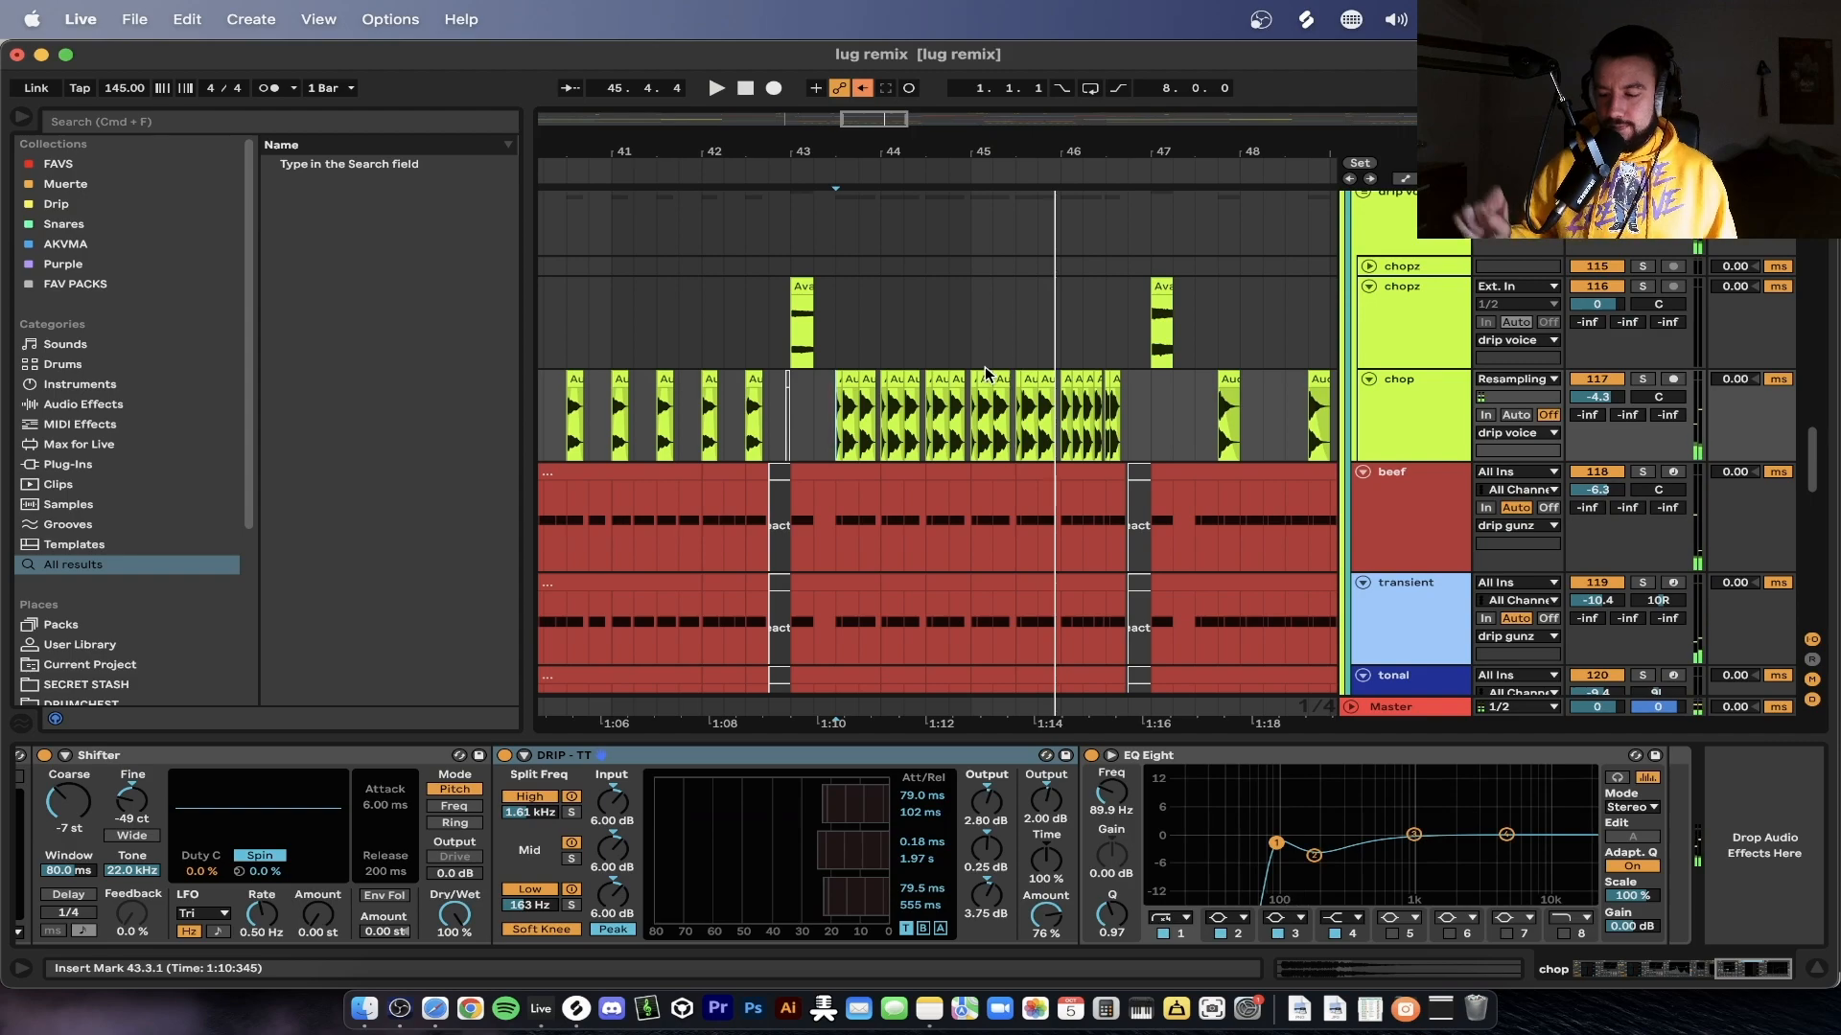